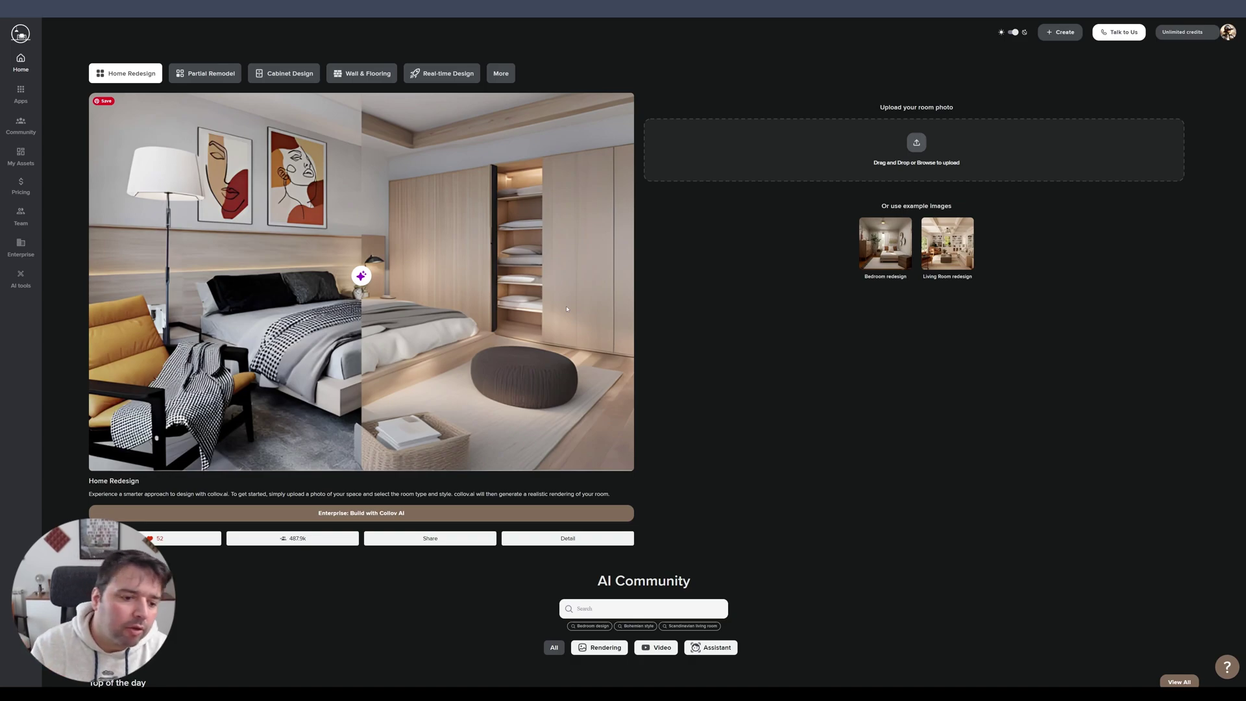
- Browse the Partial Remodel, Cabinet Design, Wall & Flooring and Real-time Design tools, including the Interior category of Real-time Design
left_click(211, 77)
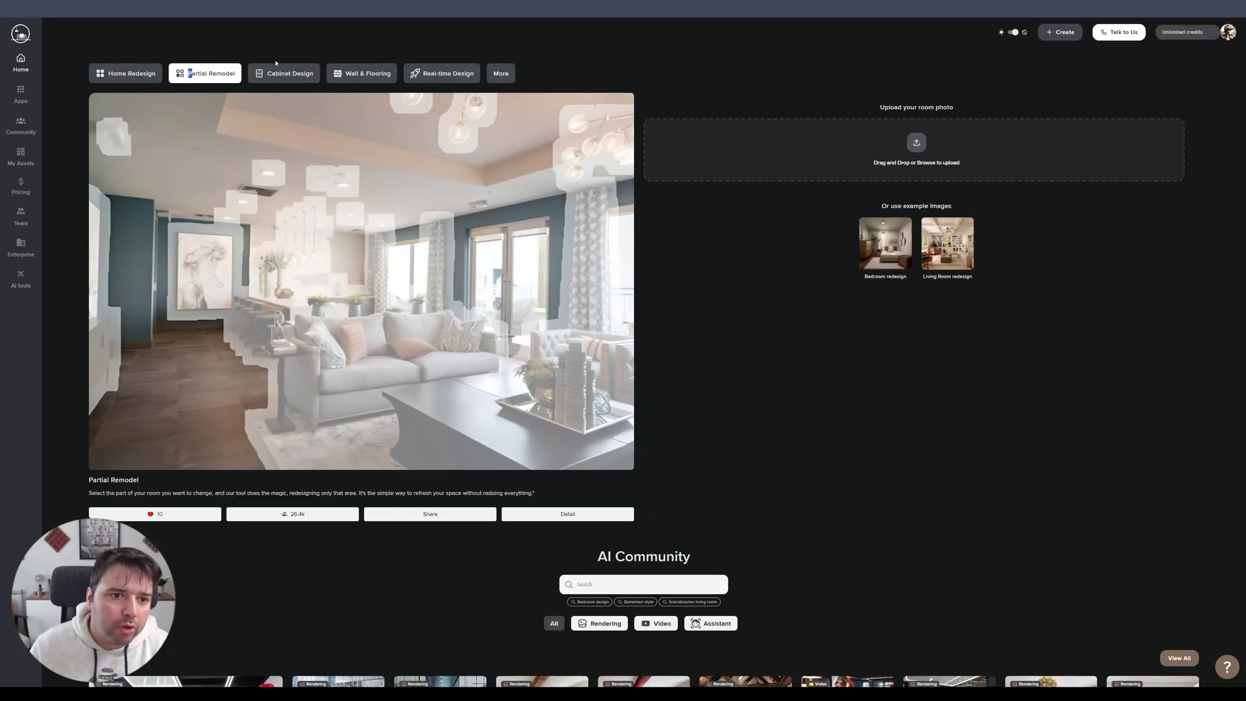
left_click(283, 73)
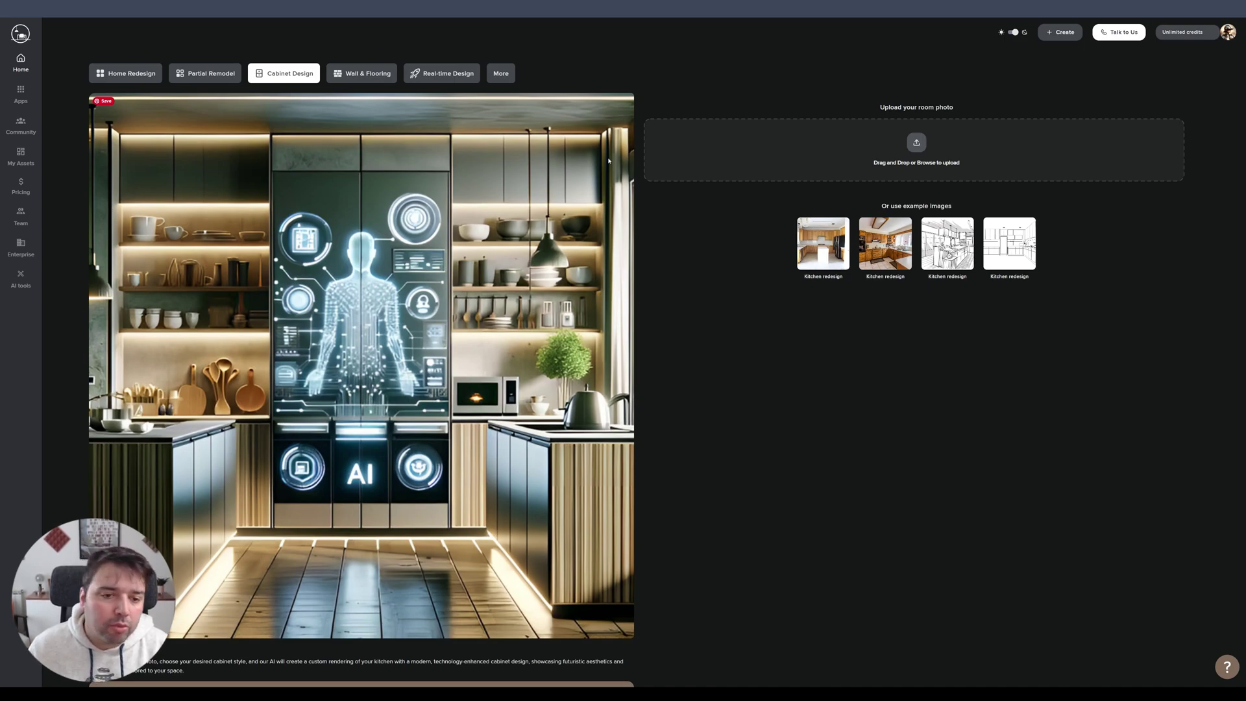
left_click(350, 76)
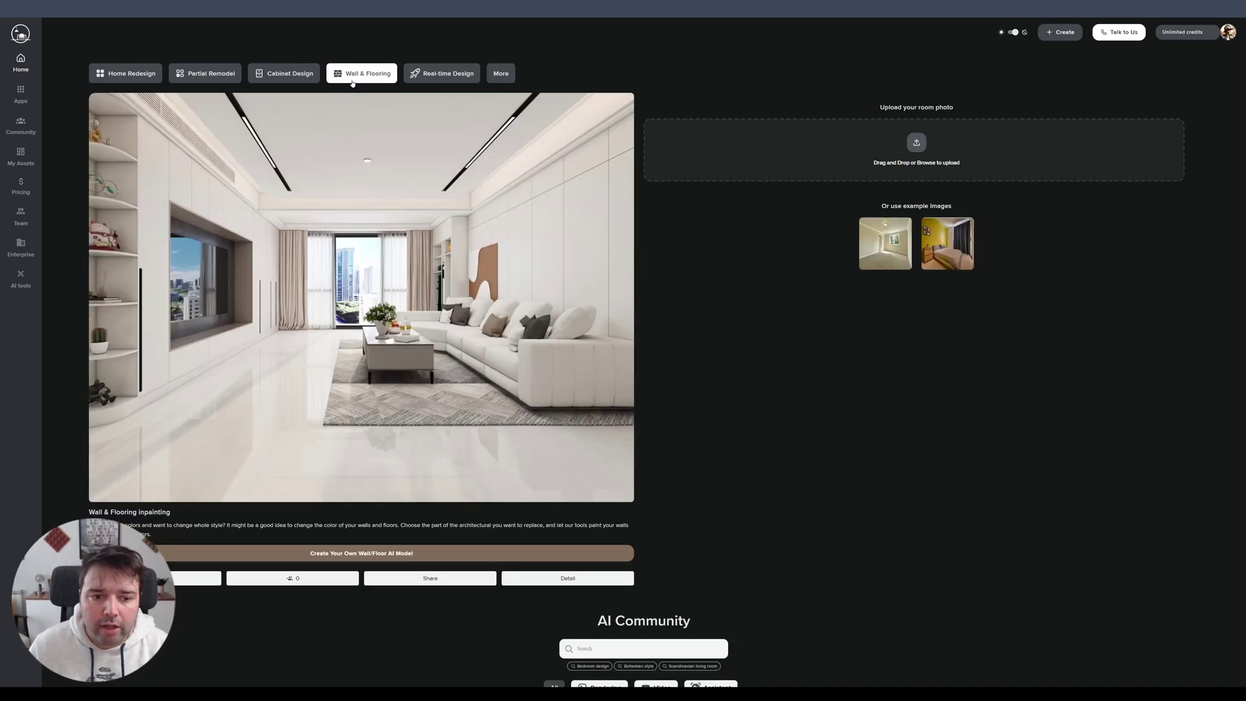
left_click(425, 76)
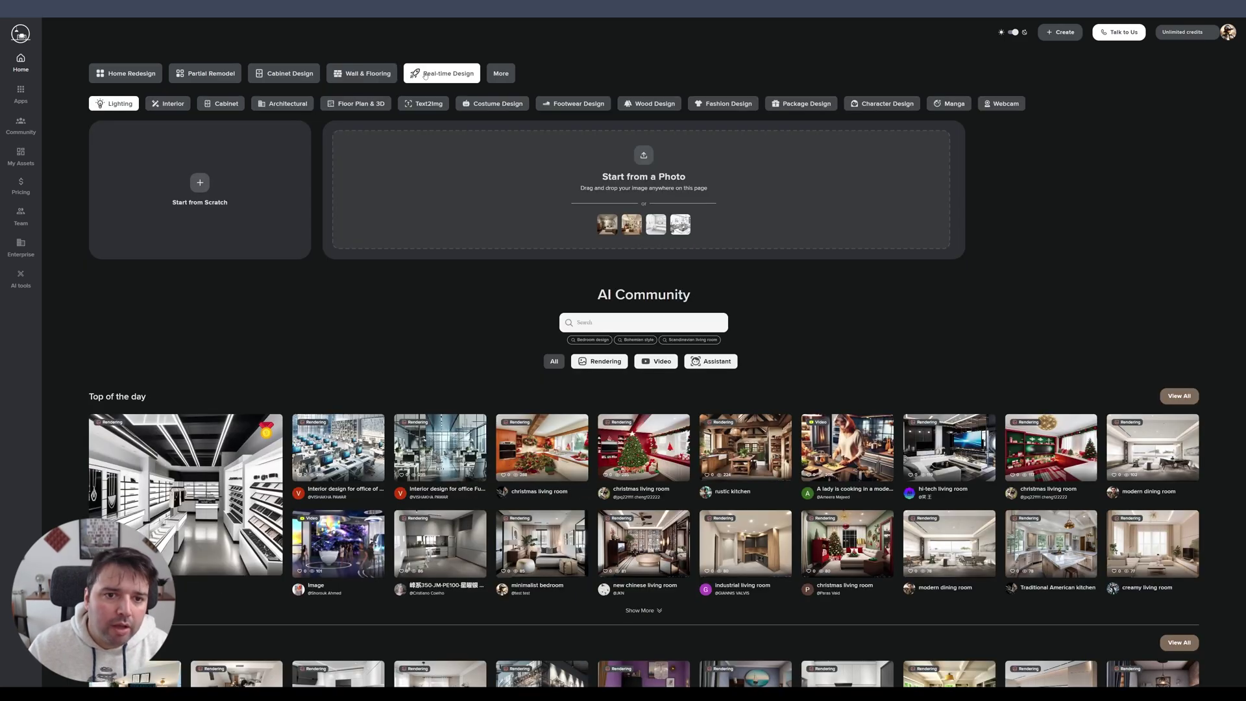
left_click(163, 104)
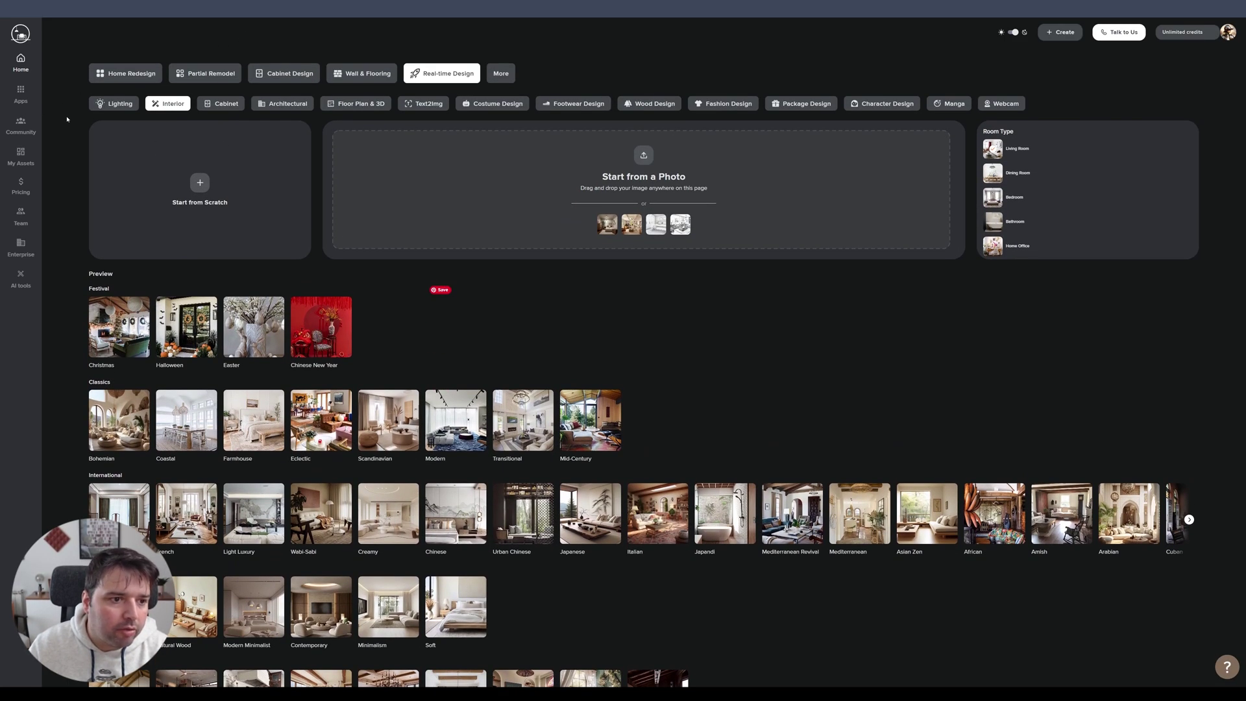
- Look through the Apps page and inspect the Scandinavian living room rendering with its source photo, then close it
left_click(21, 93)
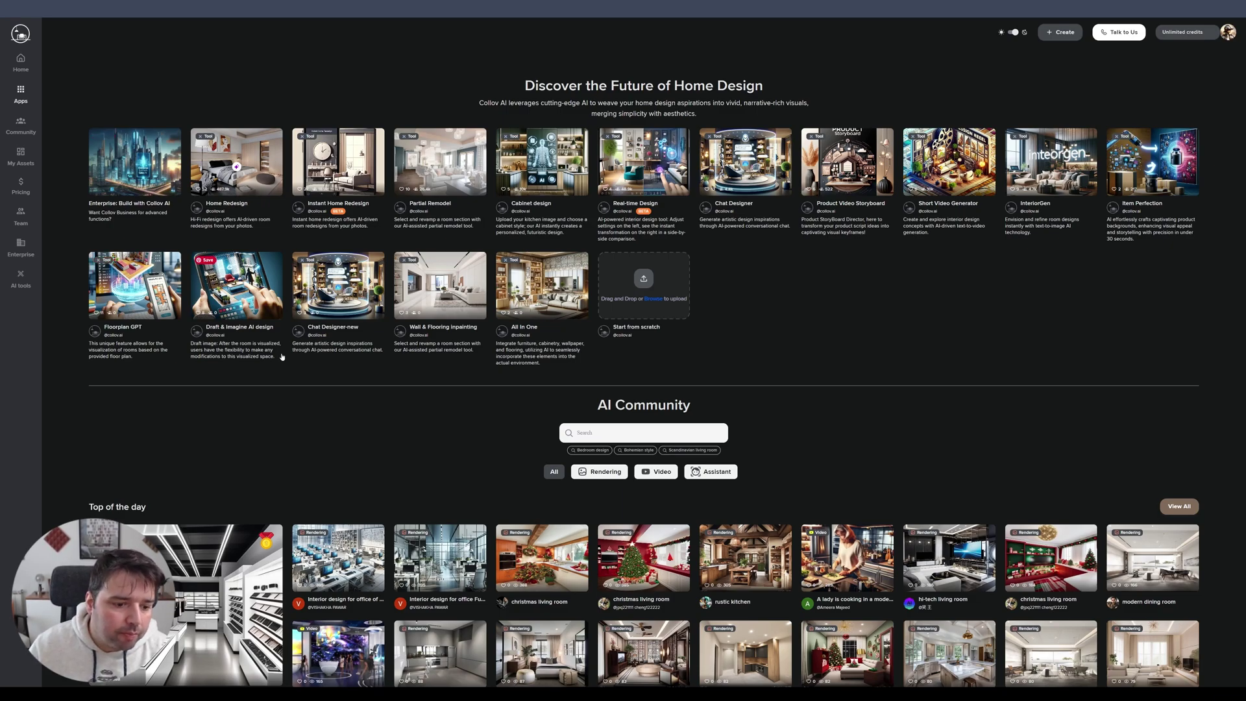
scroll(284, 356, "down", 6)
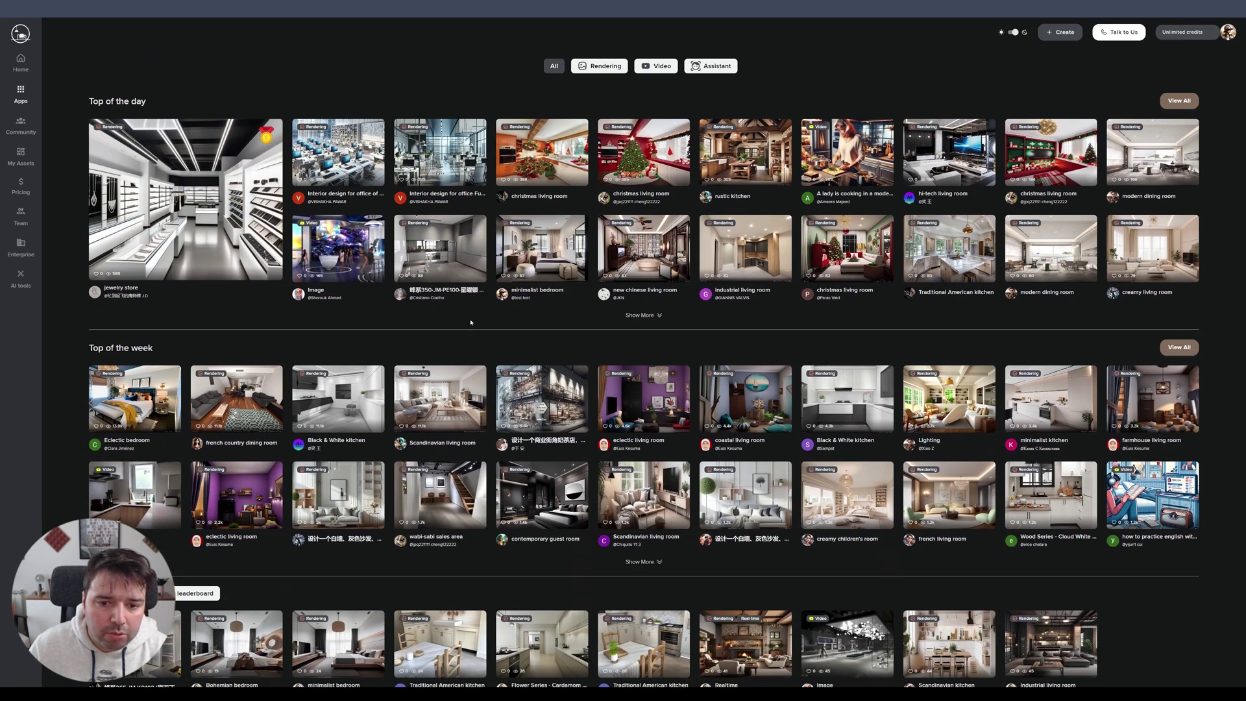
scroll(520, 334, "down", 1)
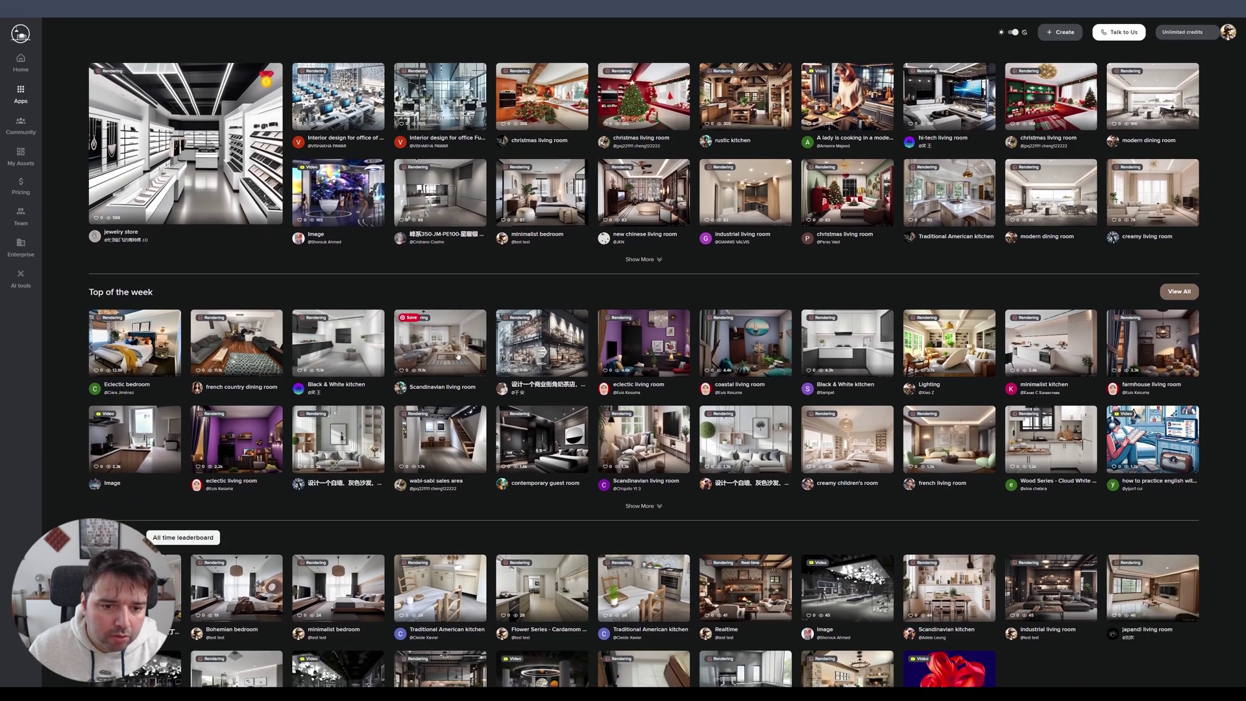
left_click(458, 355)
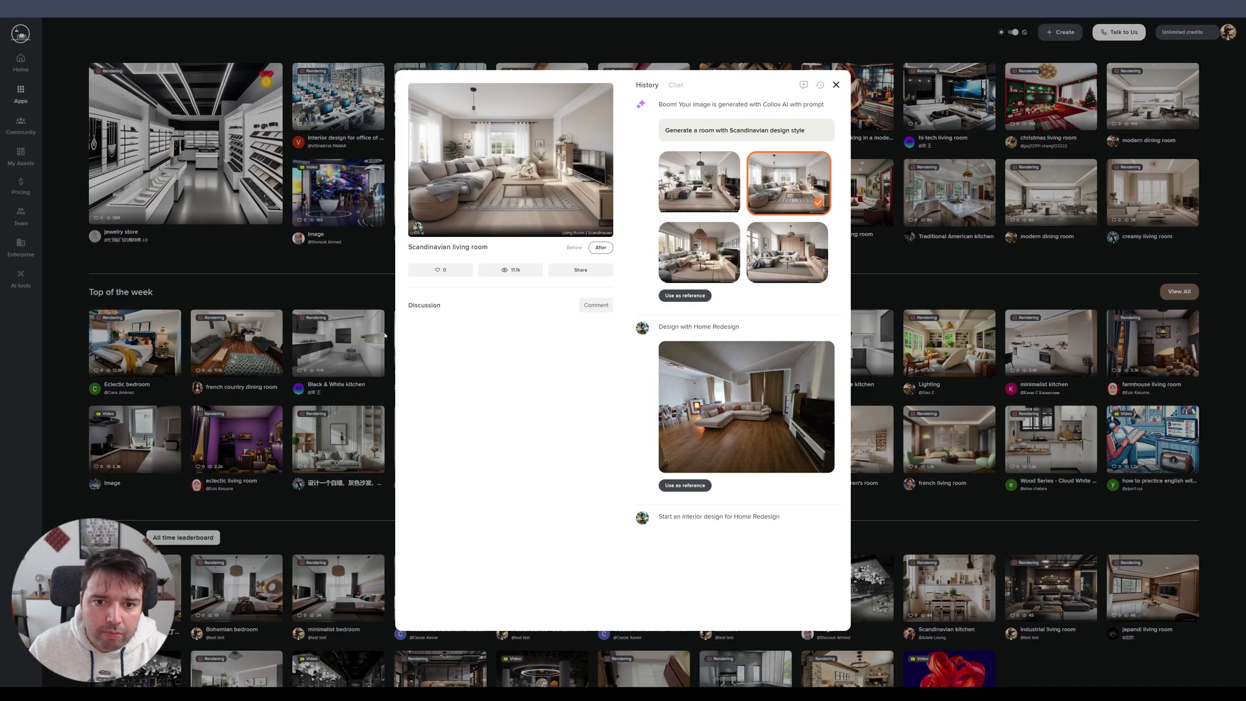
mouse_move(699, 260)
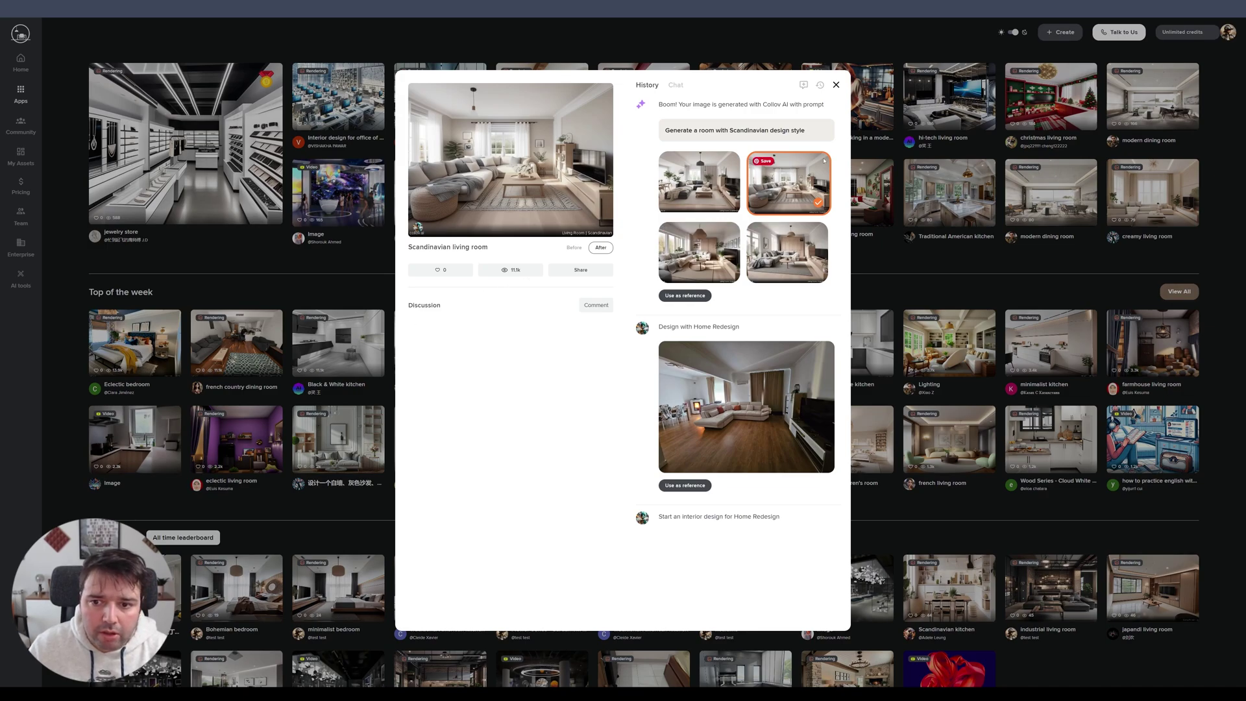
mouse_move(777, 403)
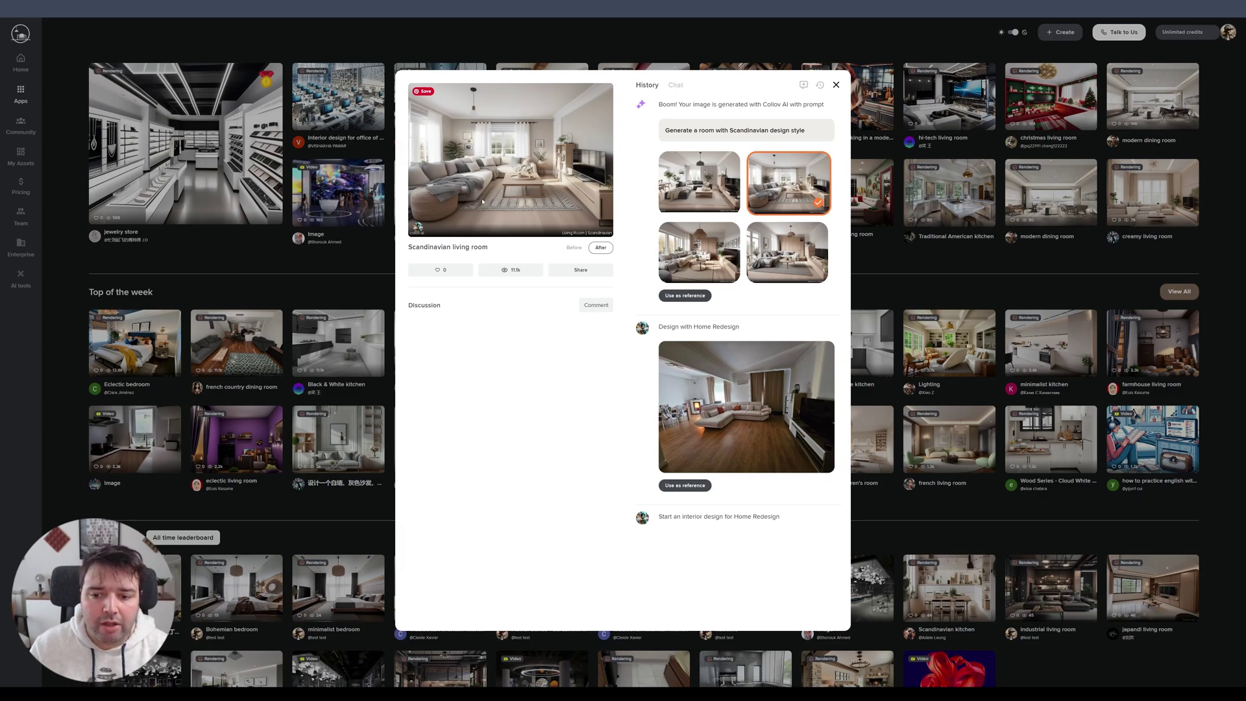
left_click(213, 261)
- Compare the Traditional American kitchen rendering with its original photo, close it, and open the Community page
scroll(531, 502, "down", 2)
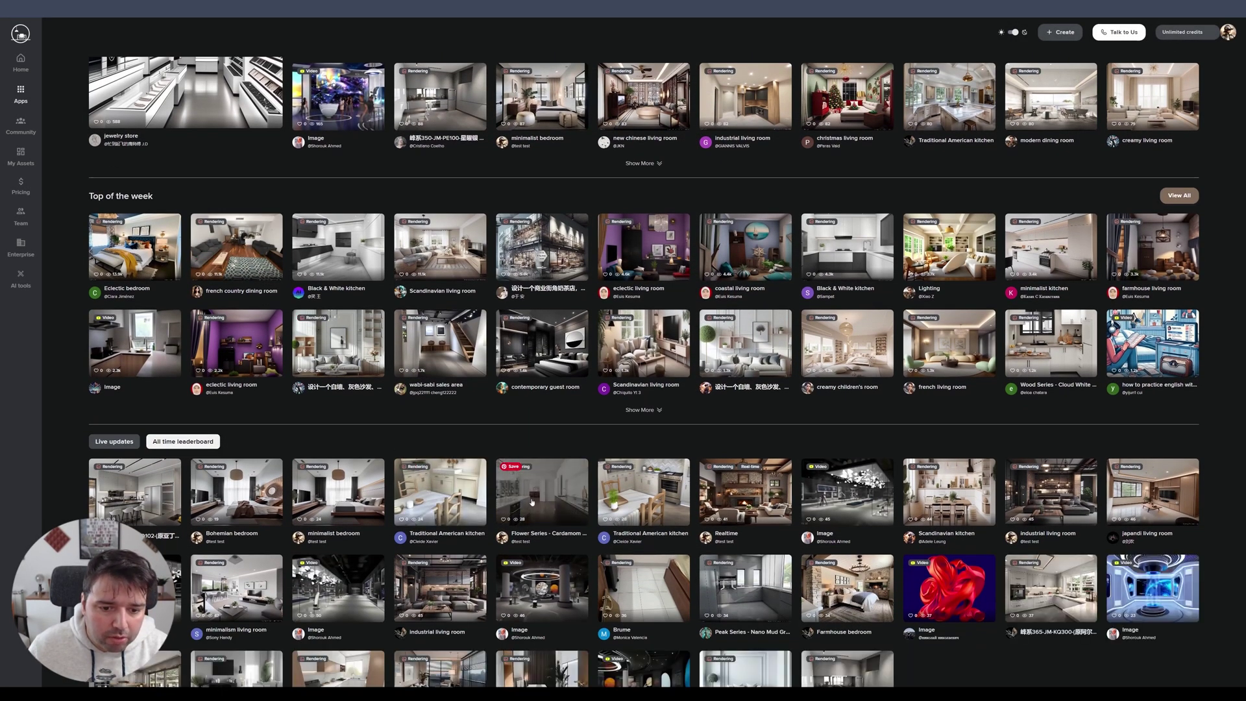
left_click(448, 493)
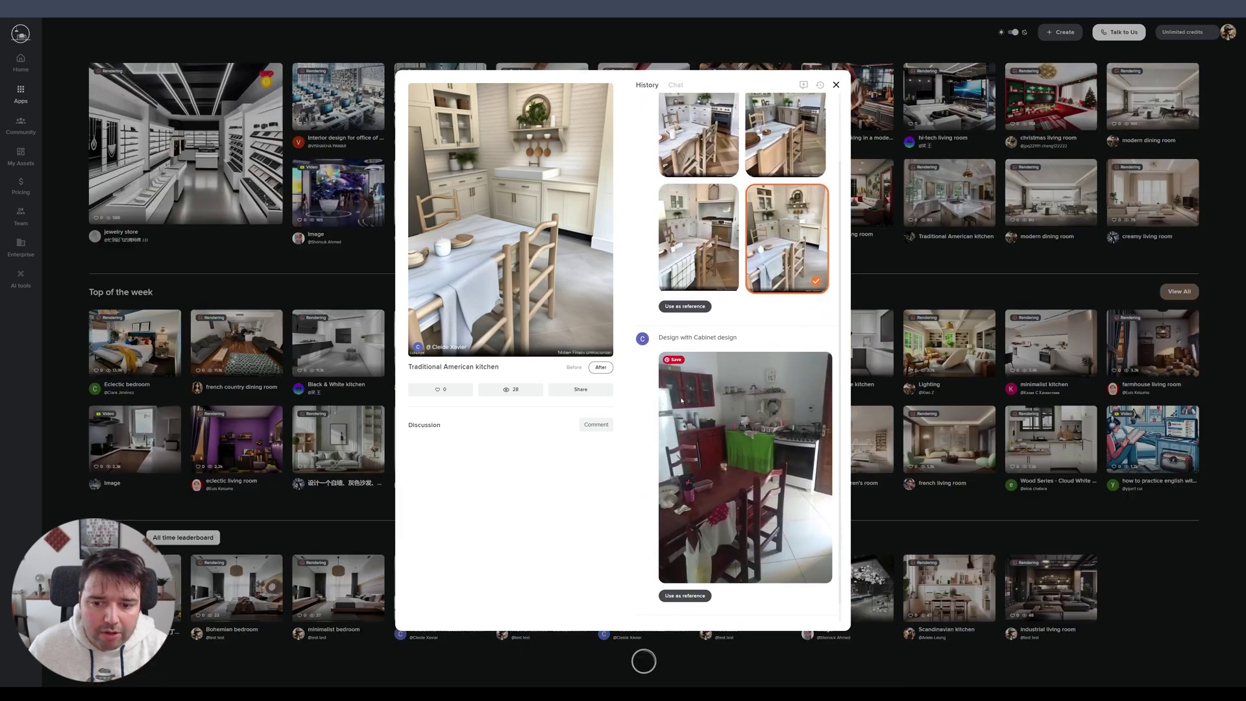
scroll(694, 421, "down", 2)
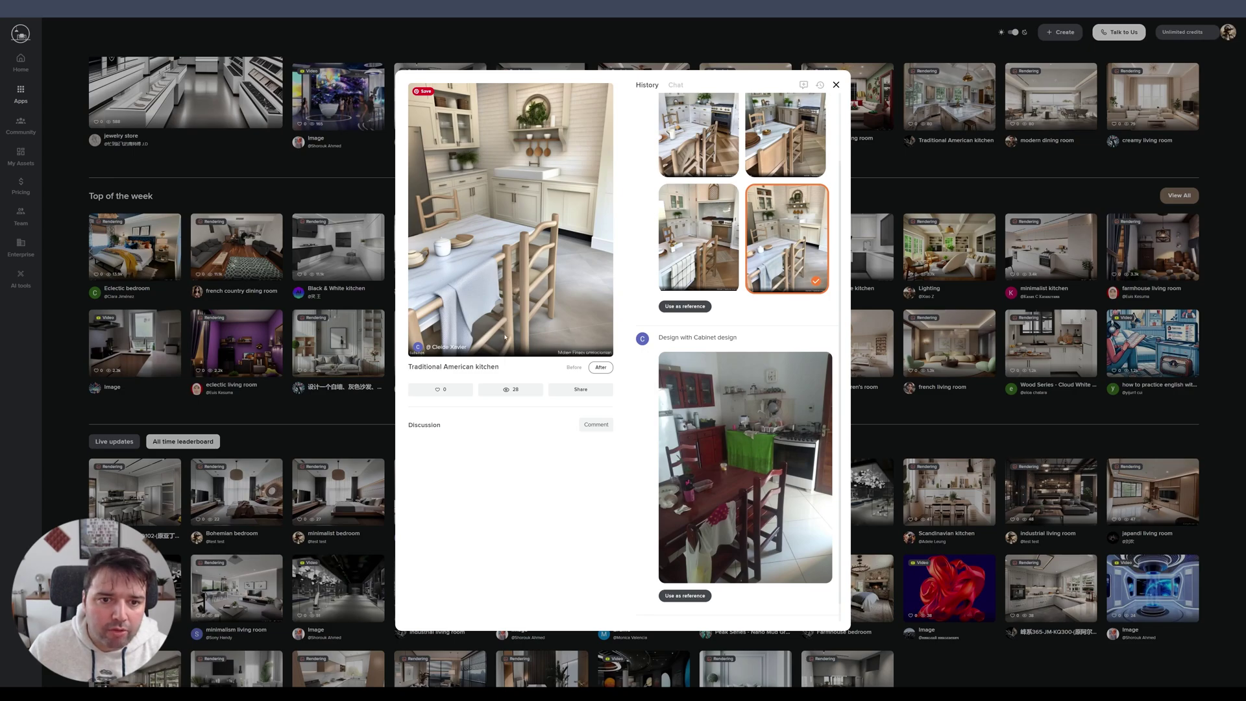
key("Escape")
scroll(36, 152, "up", 2)
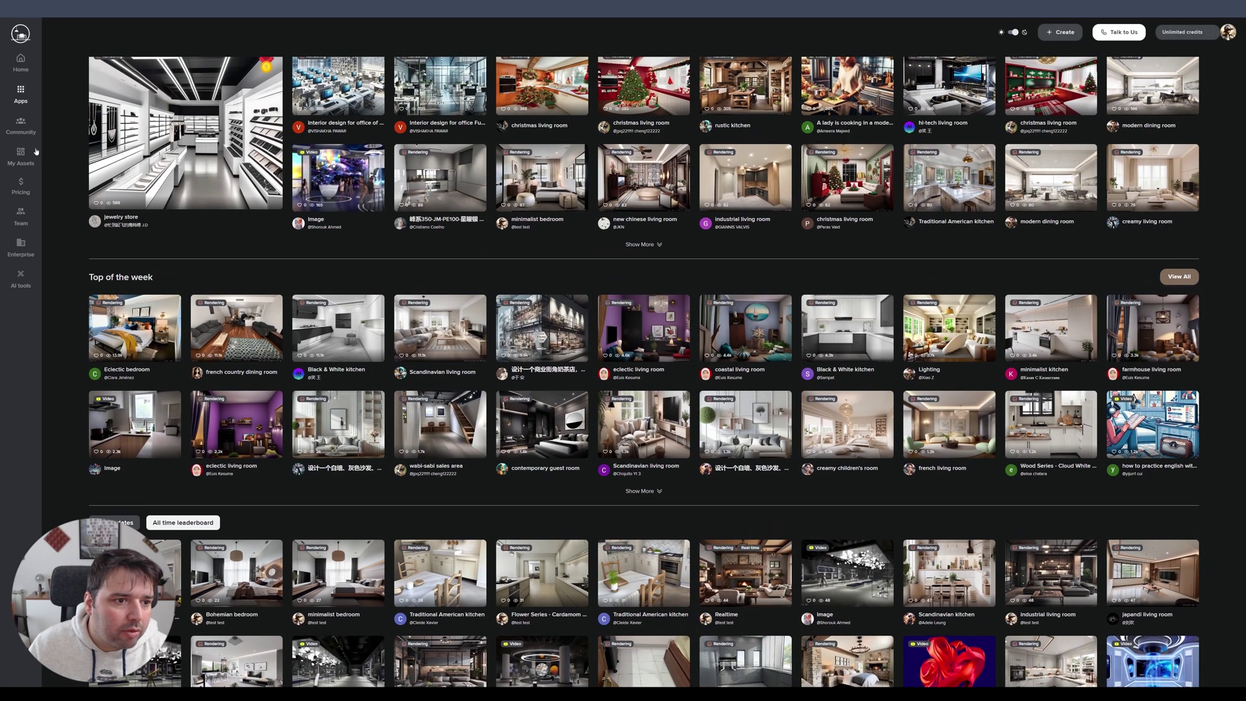
left_click(26, 128)
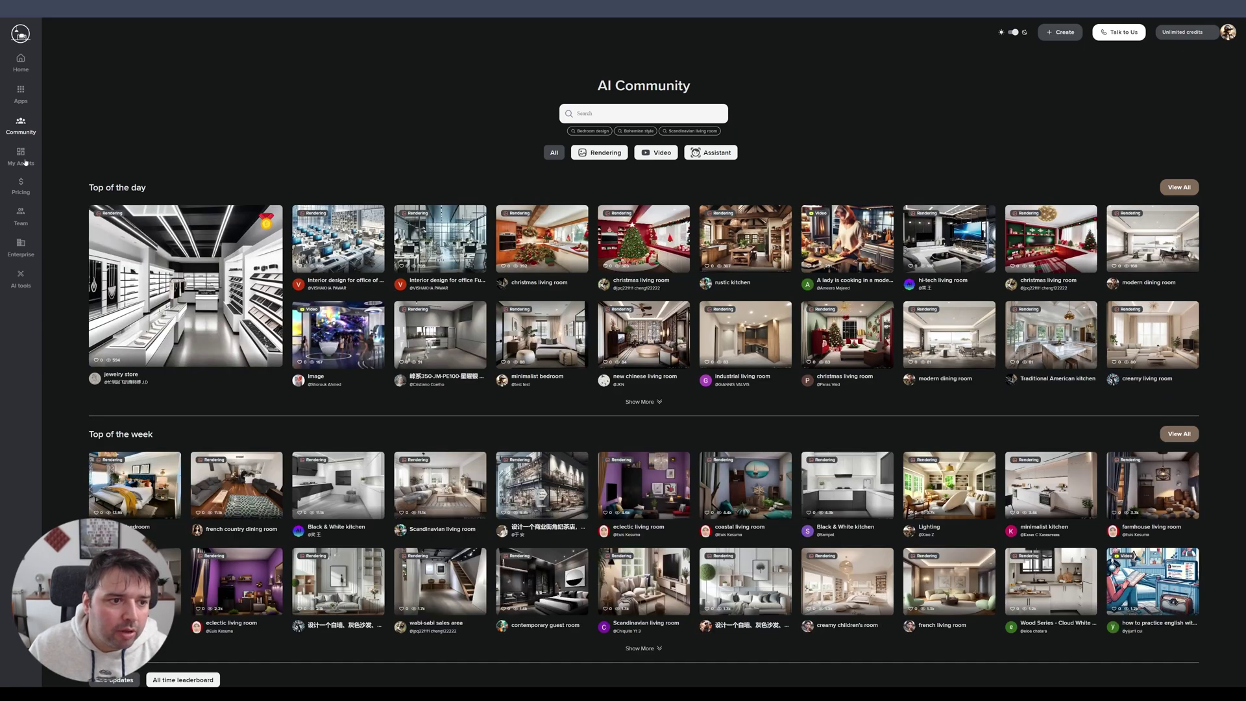
- Open the Home Redesign app from the Apps page and upload SoftLivingroom_1.jpg as the room photo
left_click(21, 94)
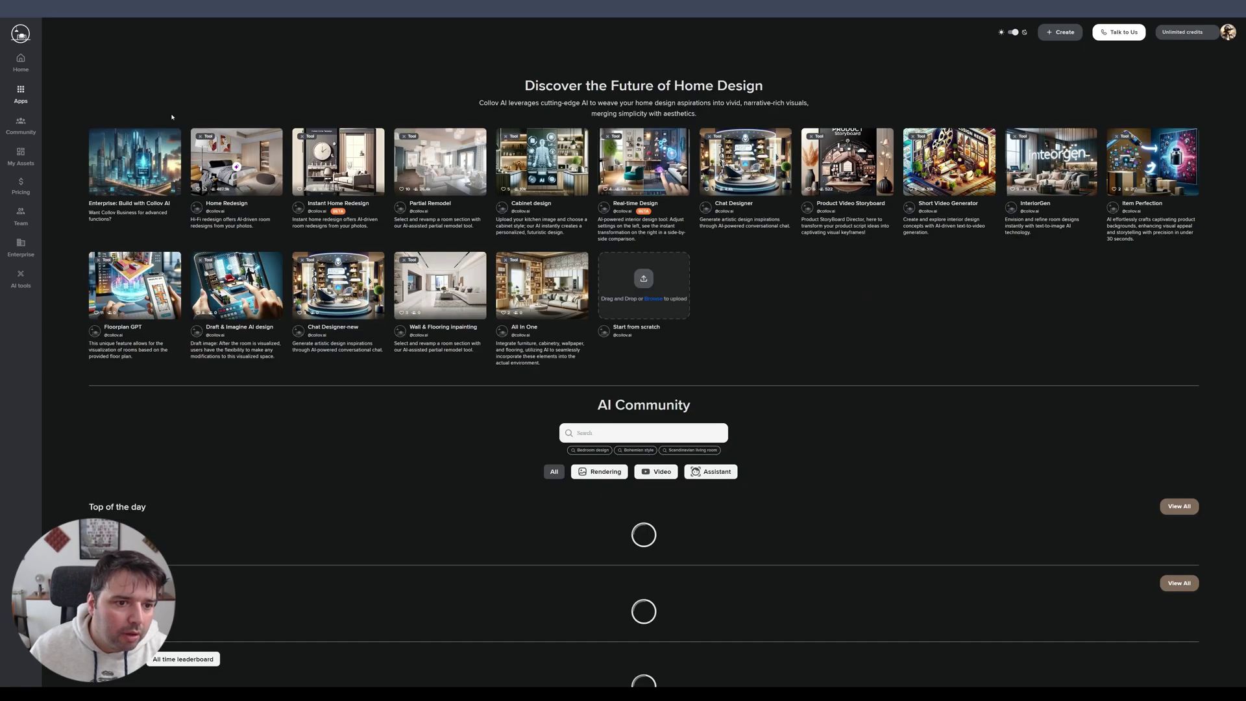
left_click(255, 150)
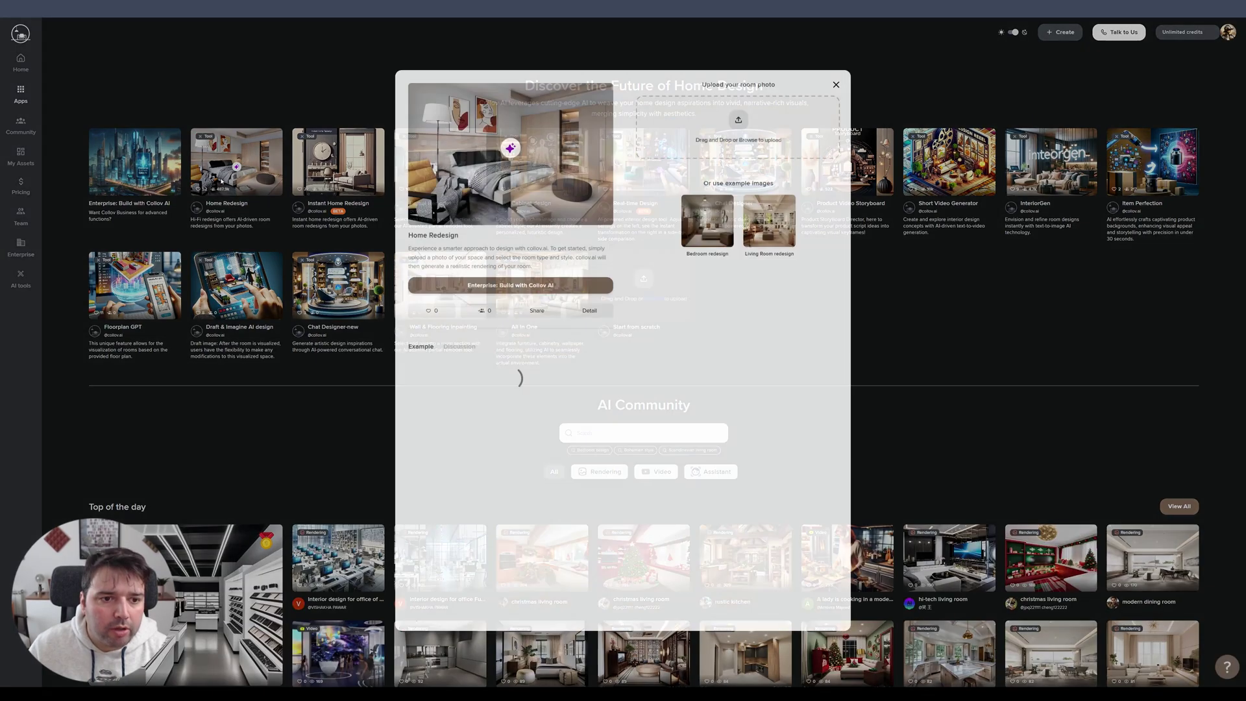
left_click(738, 170)
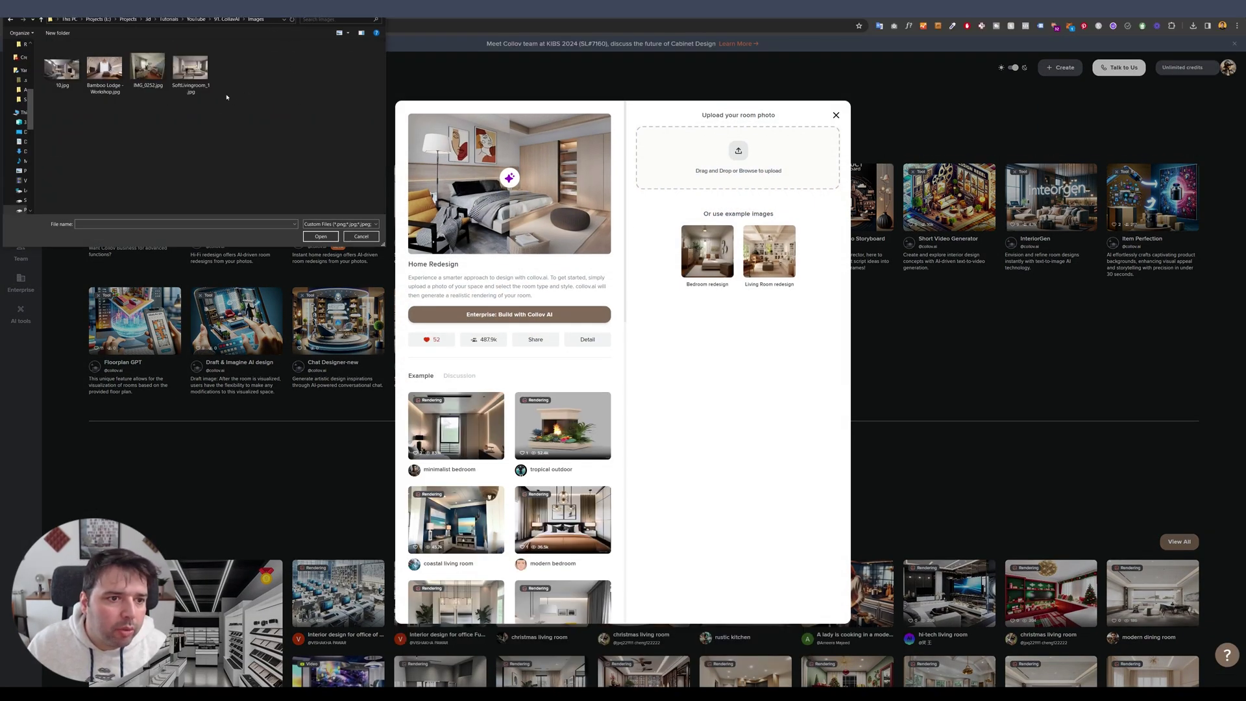
left_click(191, 66)
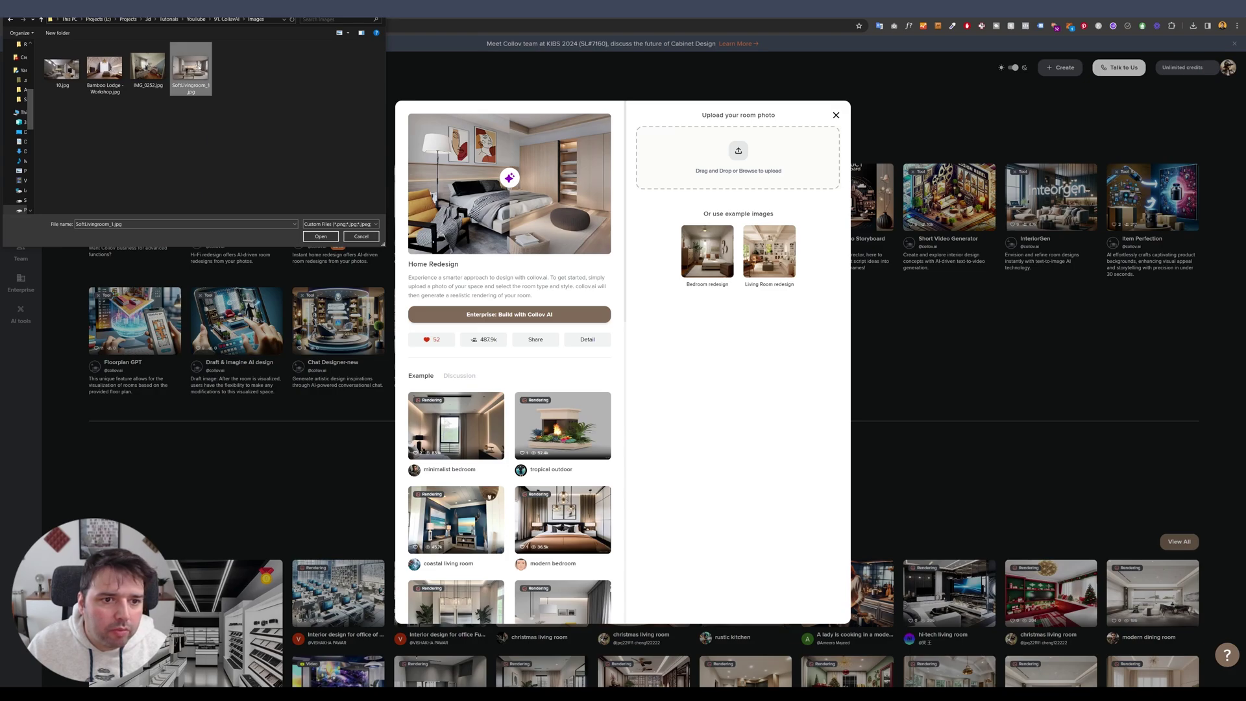
key("Return")
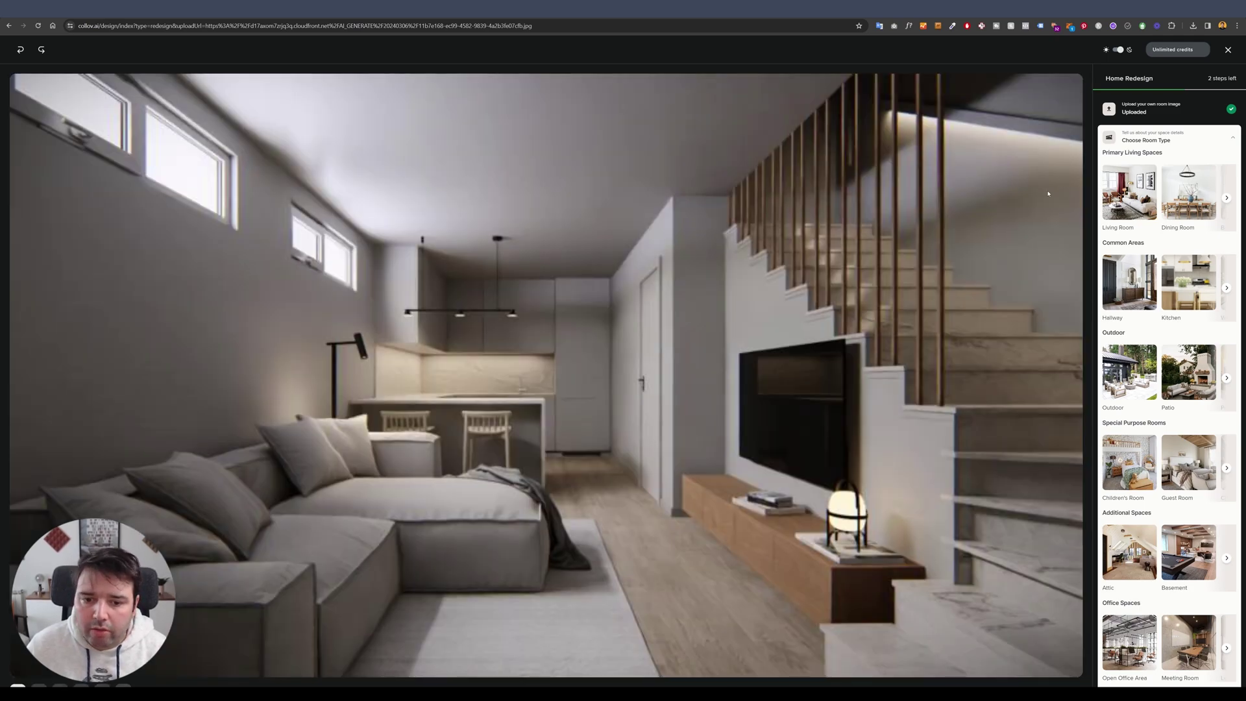
- Choose Living Room as the room type and Minimalist from the Modern styles
left_click(1137, 218)
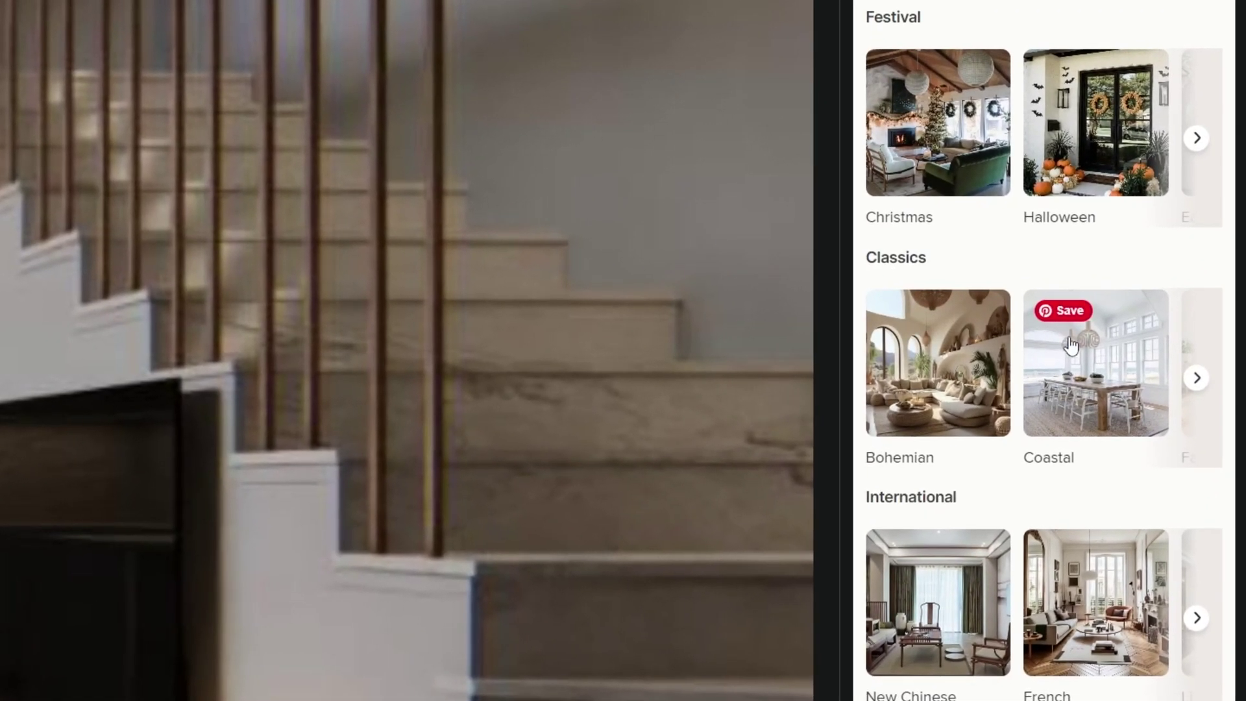
scroll(1071, 370, "down", 2)
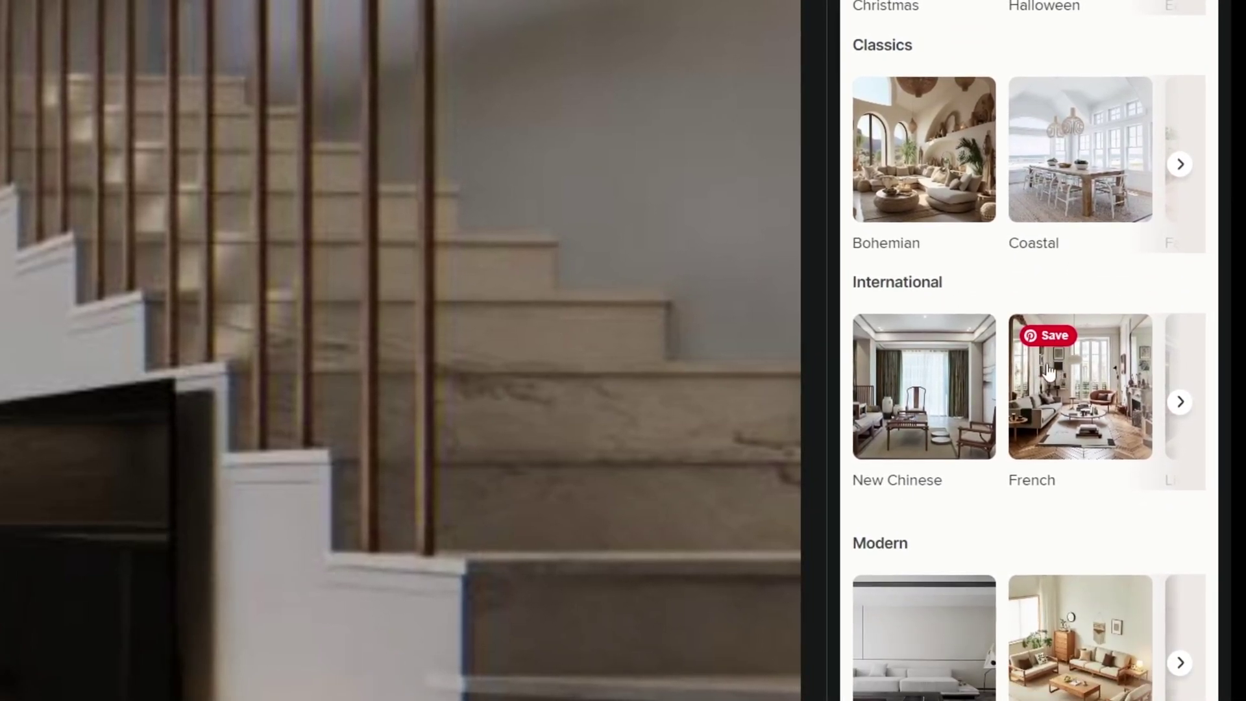
scroll(1044, 422, "down", 2)
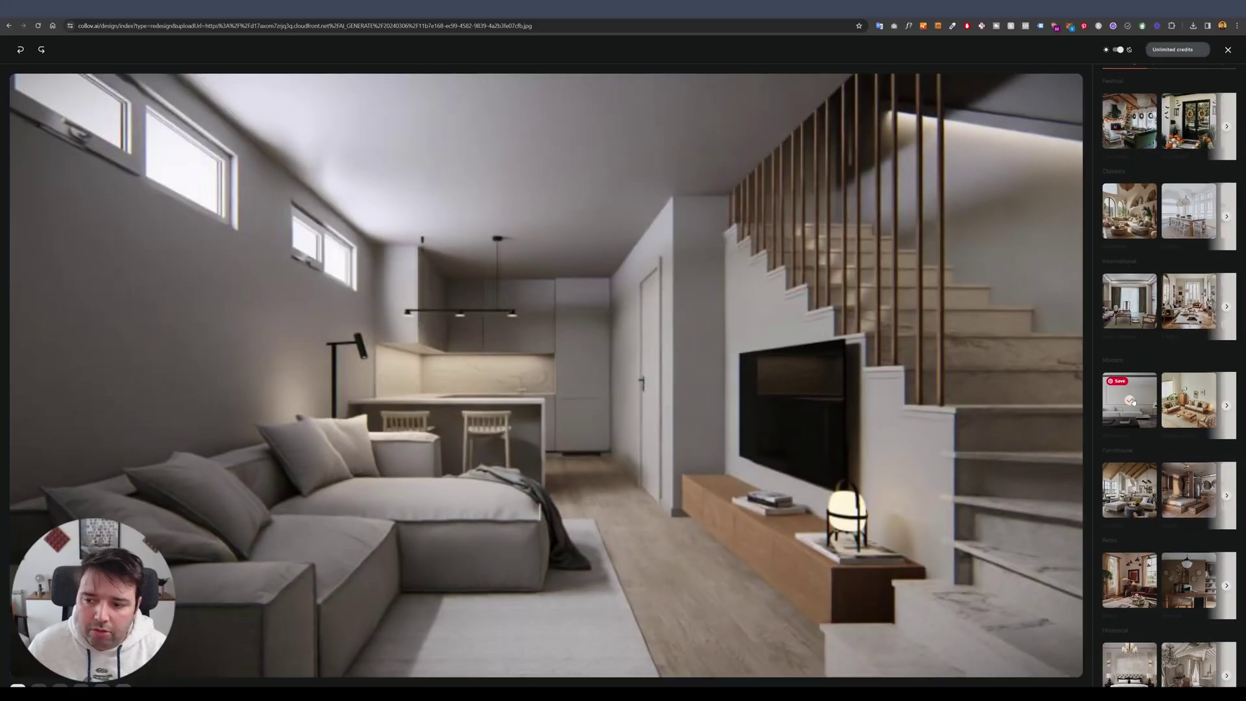
left_click(987, 553)
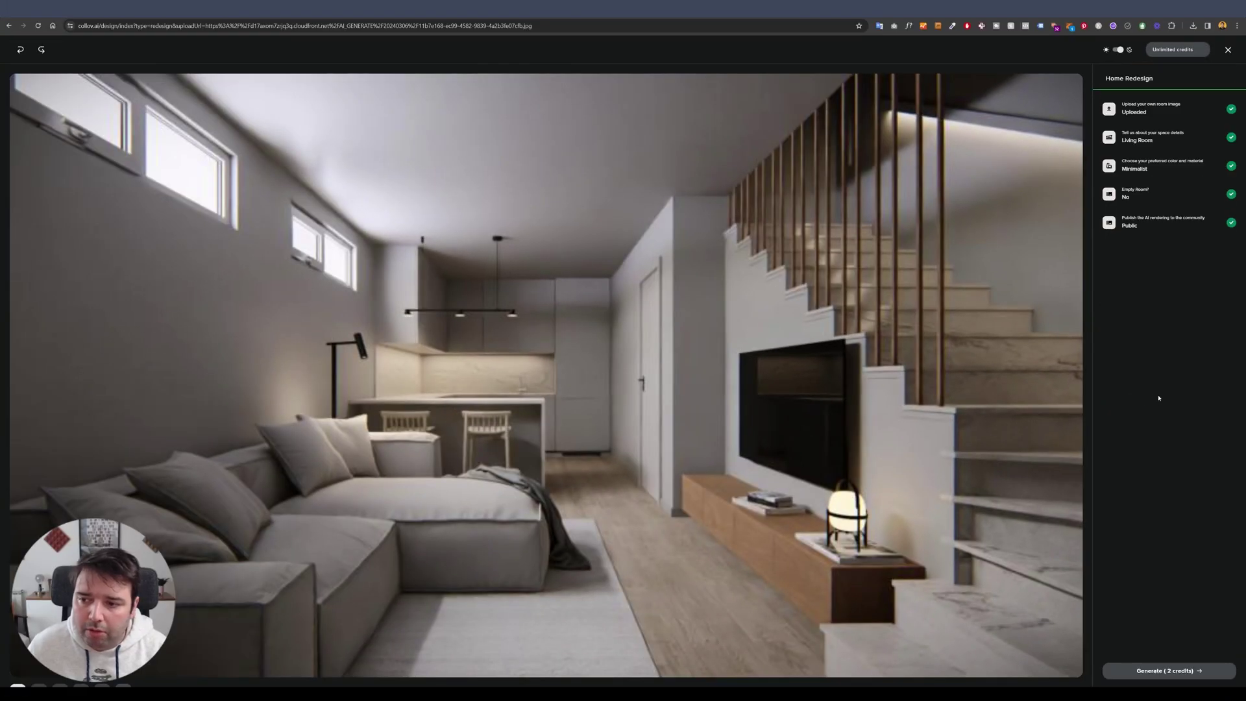
- Change the design style to Modern Minimalist and generate the room renderings
left_click(1148, 161)
scroll(1219, 499, "down", 1)
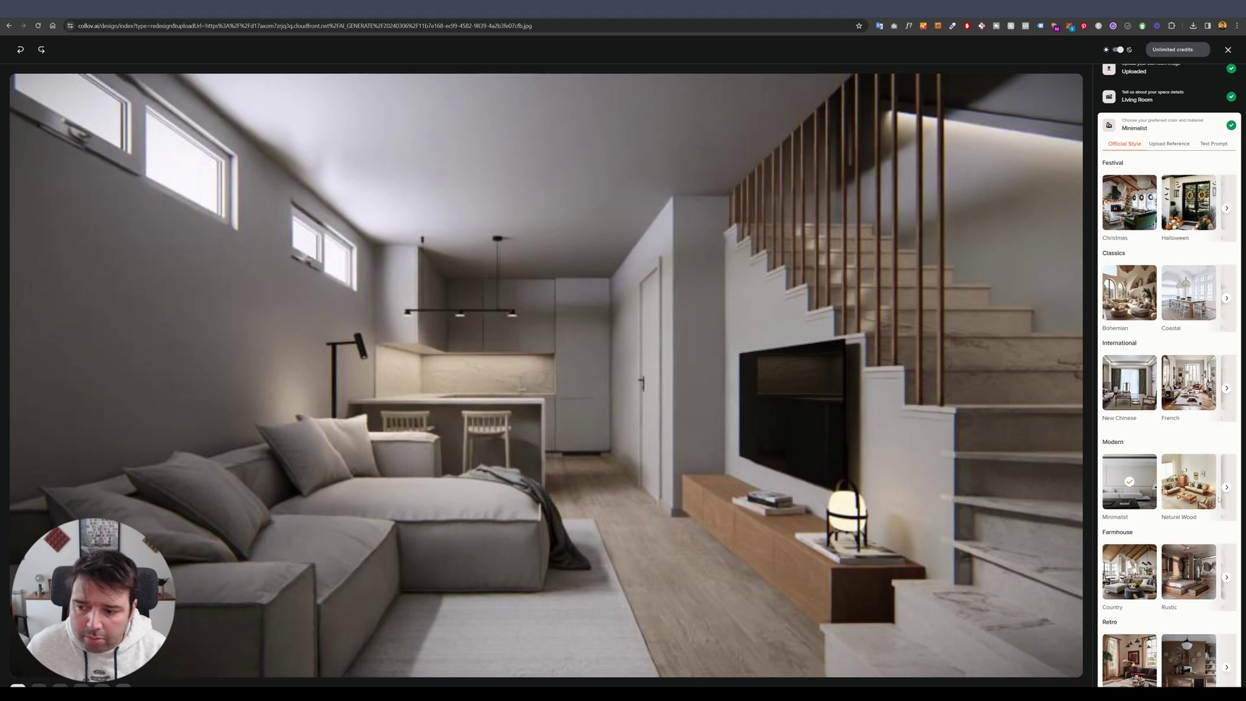
left_click(1145, 490)
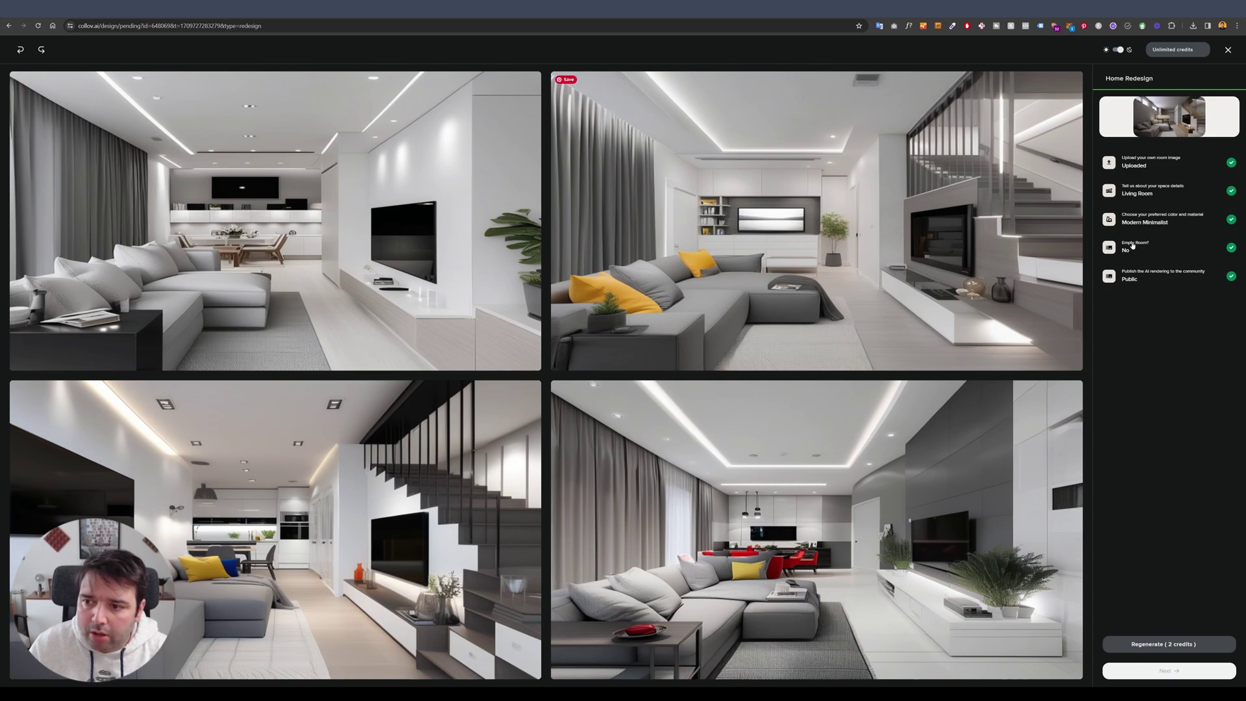
- Switch the style to Biophilic from the Tropical group, regenerate the living room renderings, and review them
left_click(1159, 218)
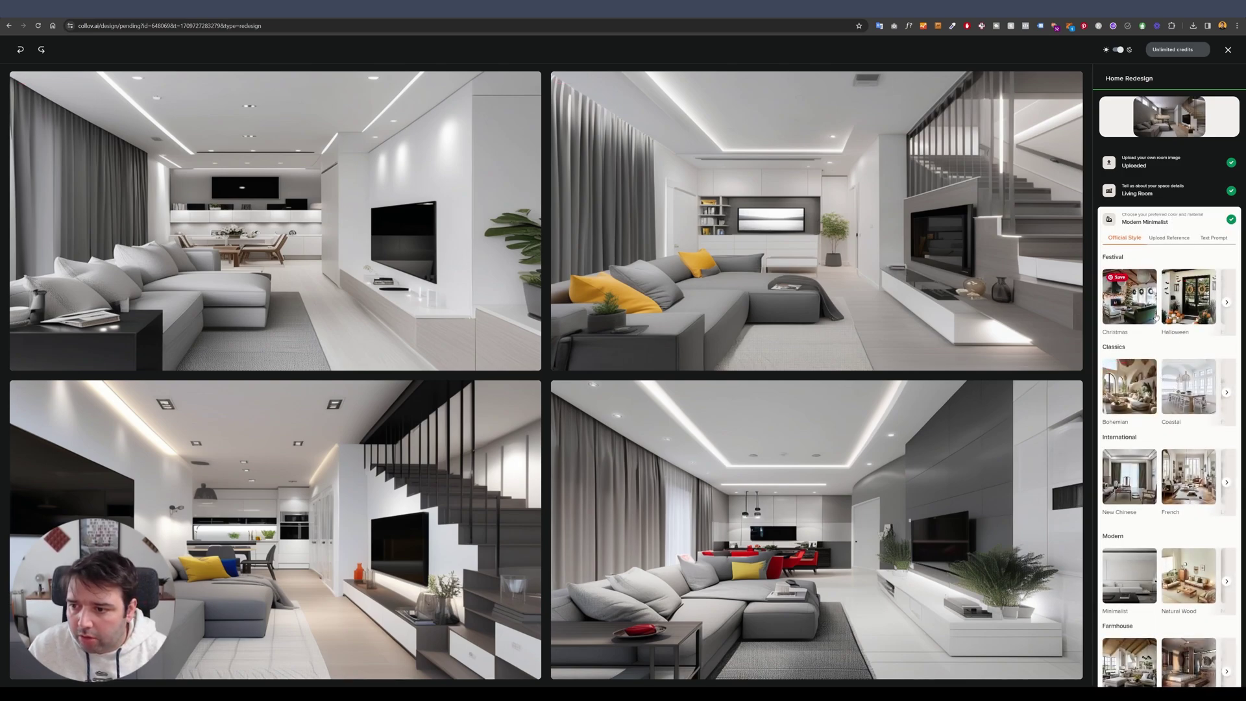
scroll(1186, 340, "down", 2)
scroll(1196, 364, "down", 1)
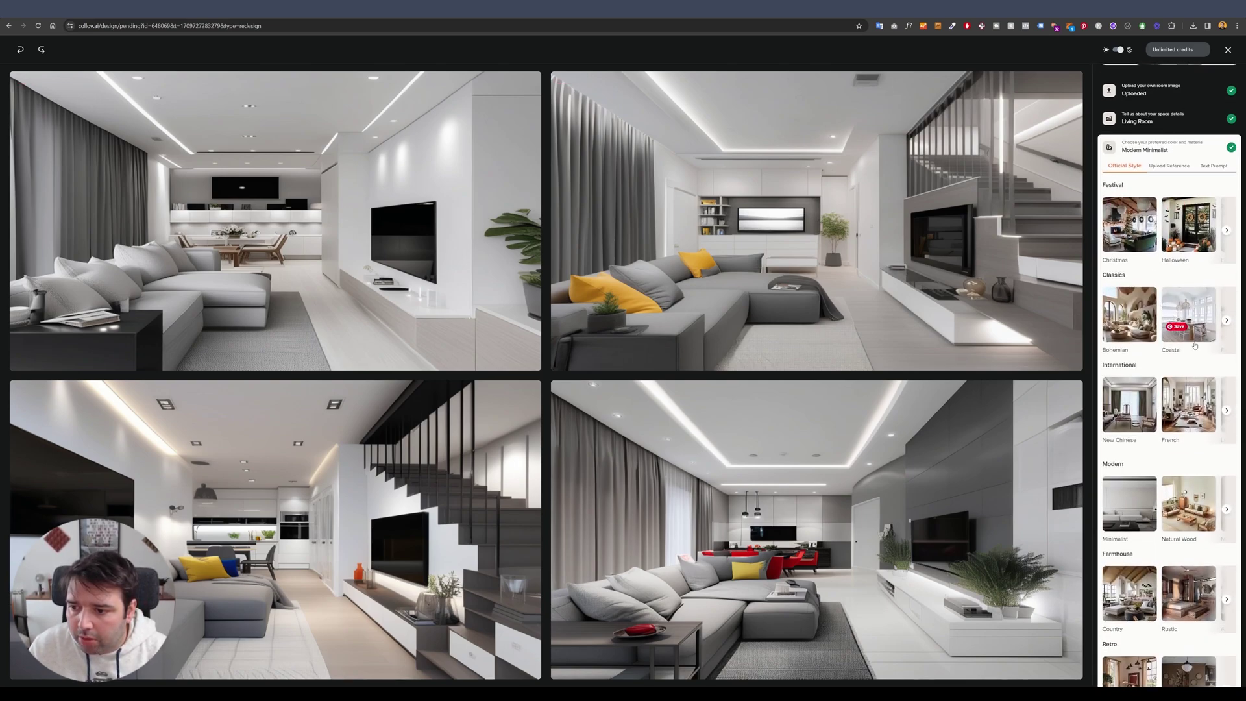
scroll(1196, 364, "up", 3)
scroll(1196, 364, "down", 5)
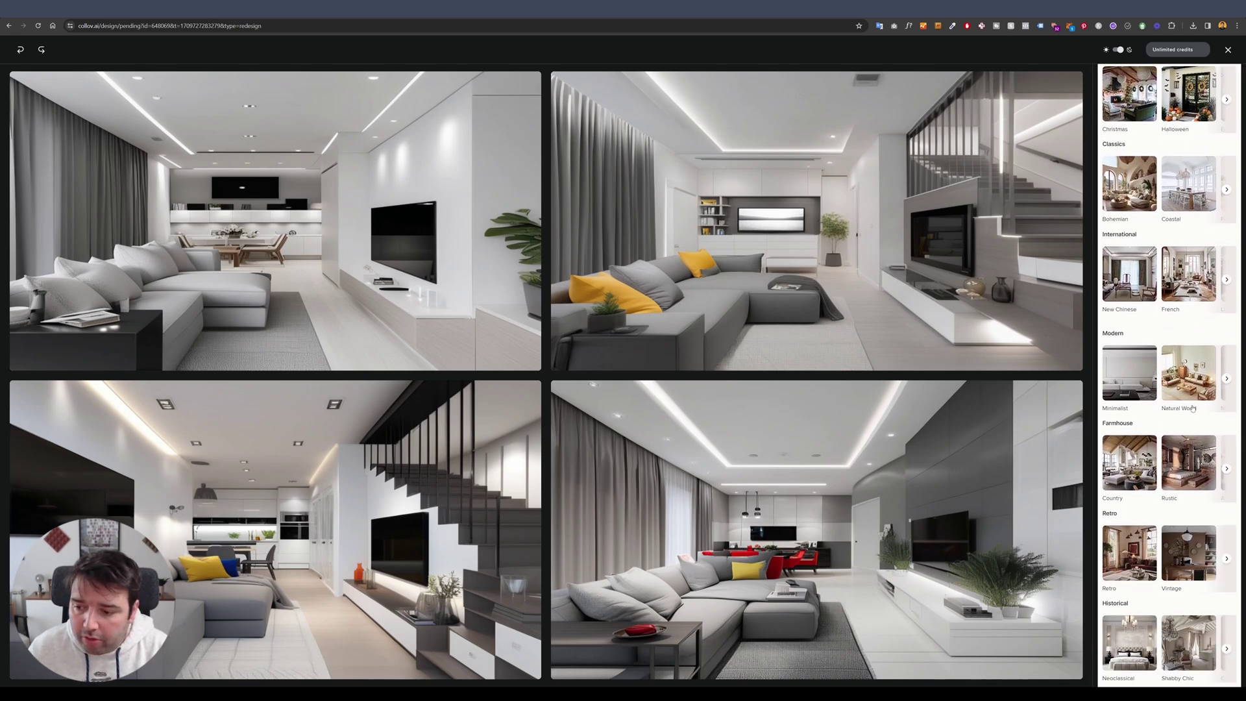
scroll(1192, 408, "down", 10)
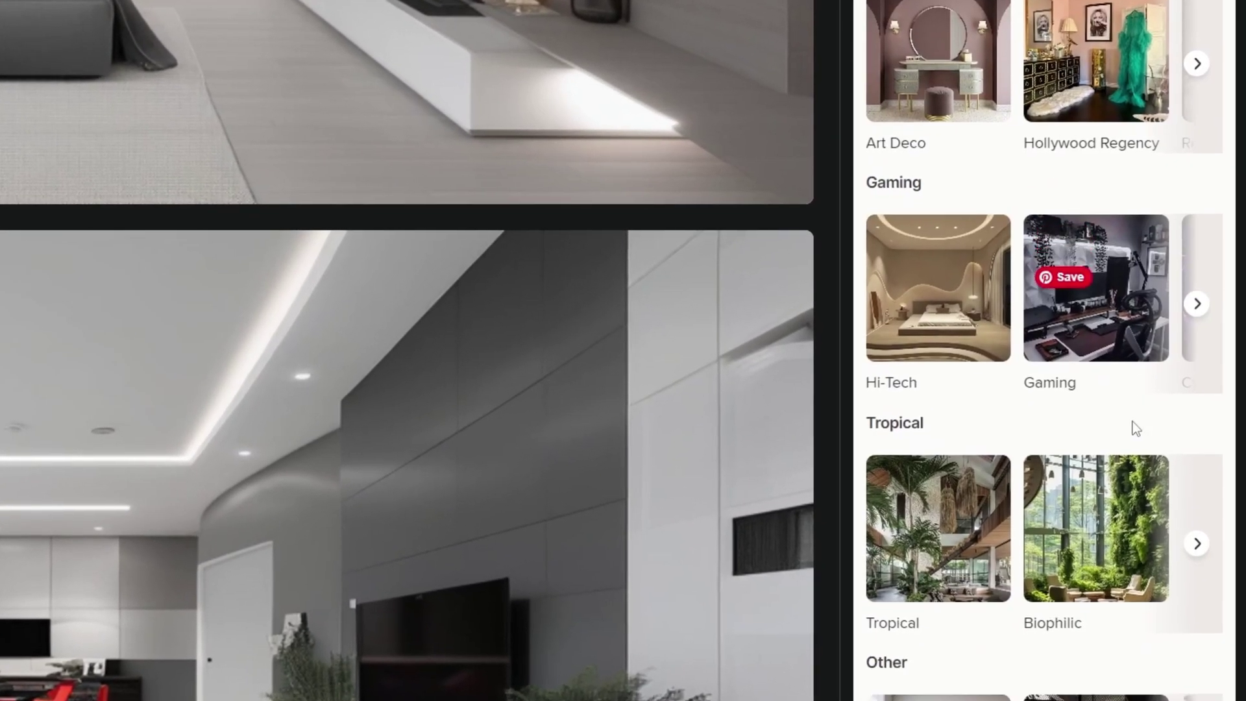
scroll(1136, 428, "down", 4)
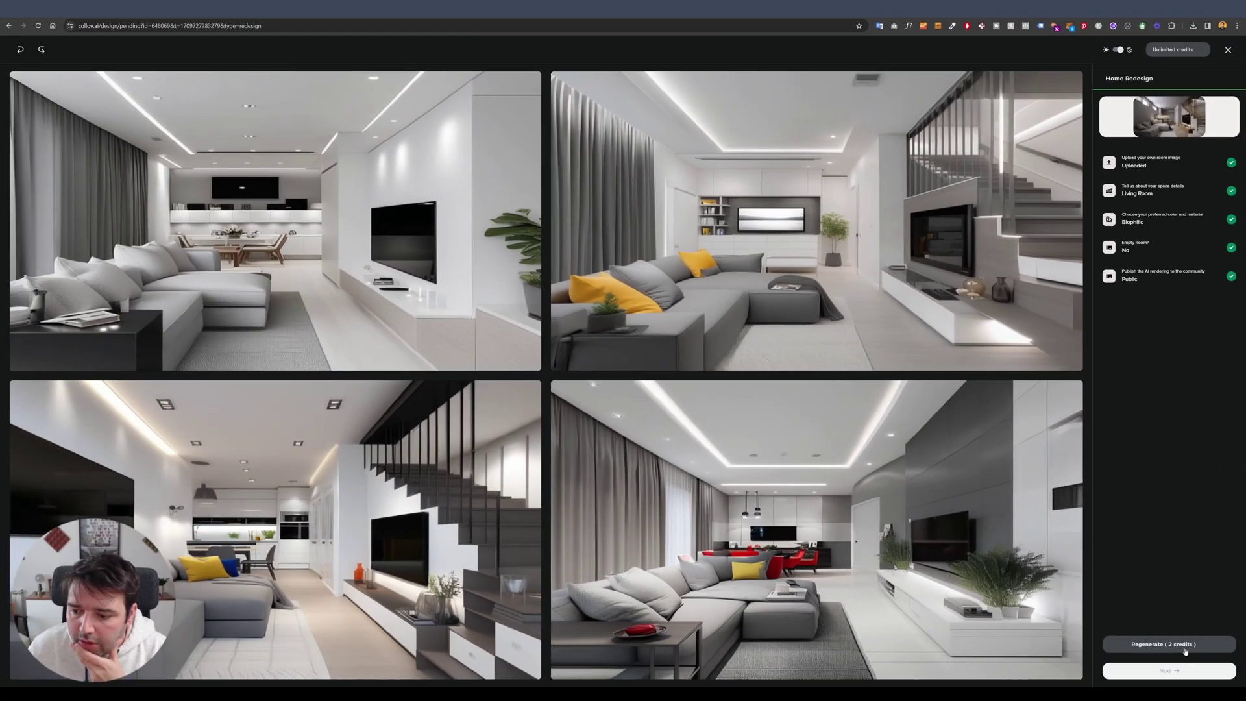
left_click(1185, 651)
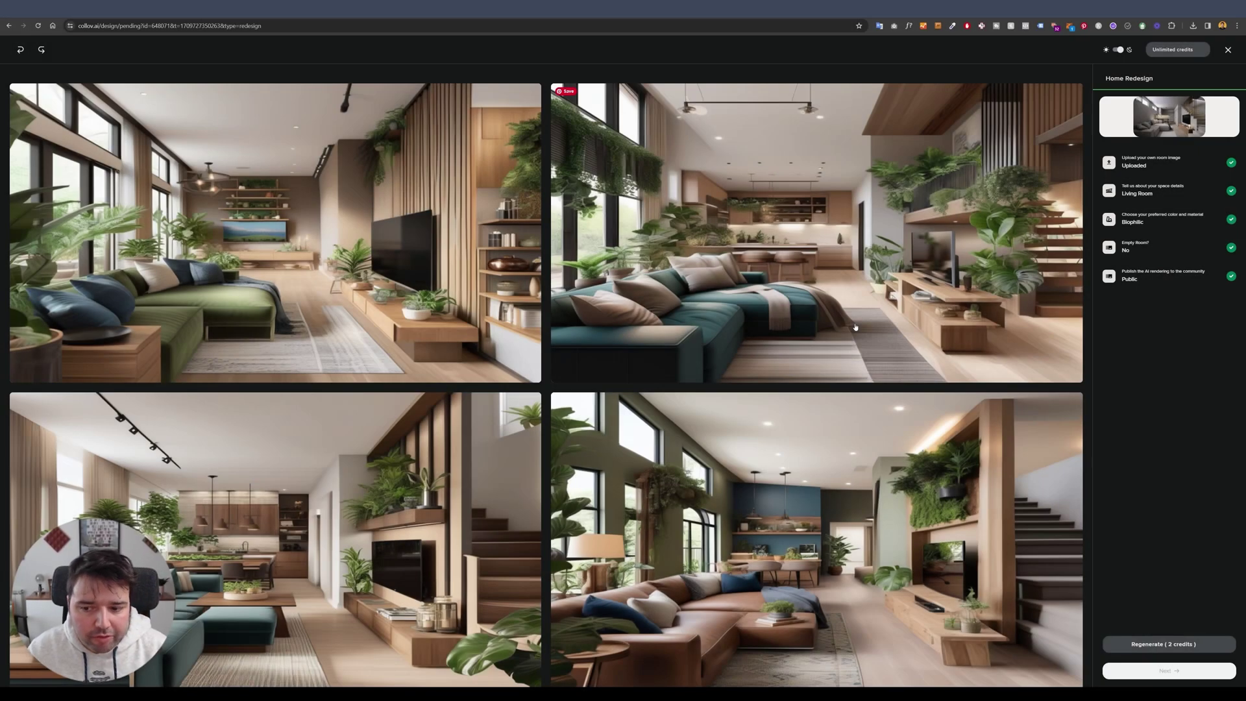
scroll(823, 515, "down", 1)
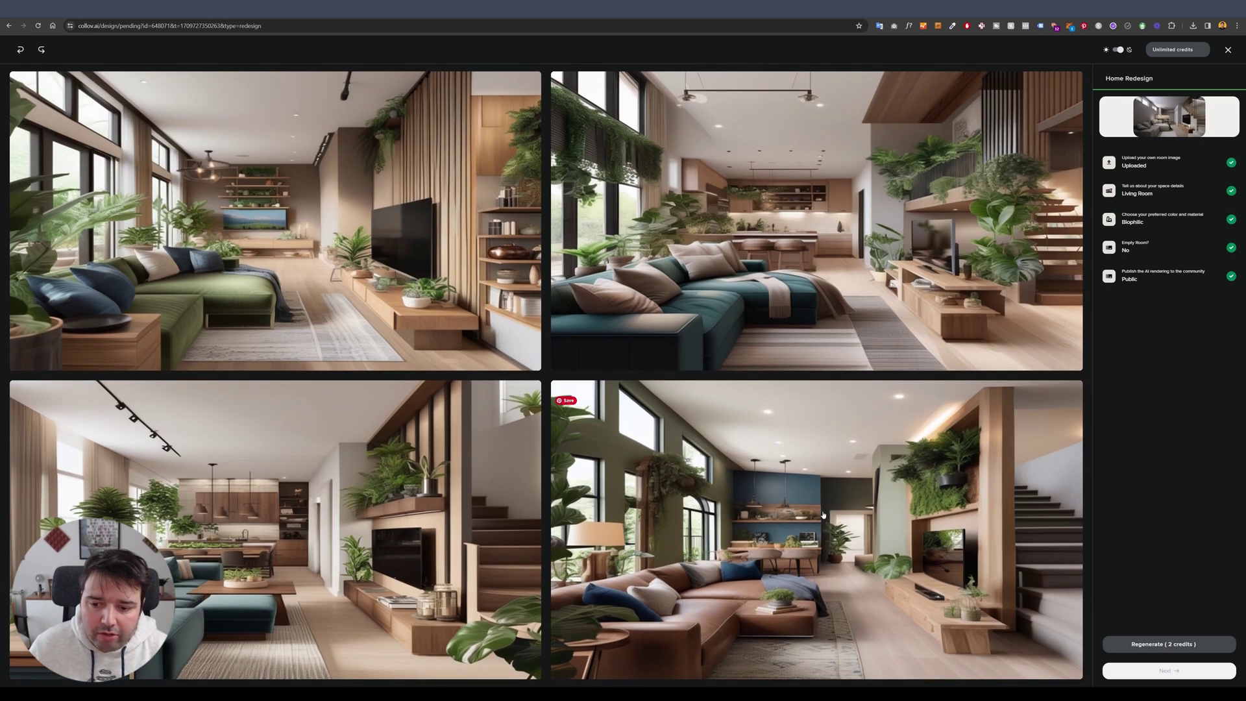
scroll(891, 269, "up", 1)
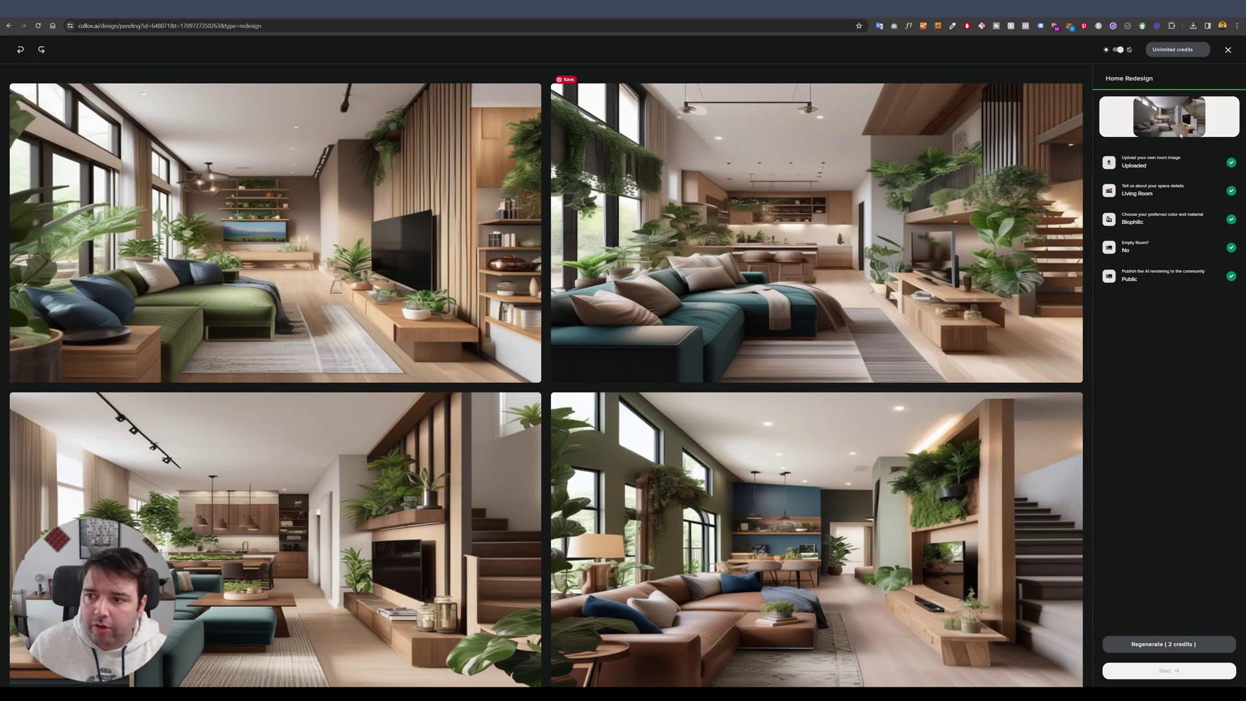
- Quit the current redesign, reopen the Home Redesign app and upload IMG_0252.jpg as the room photo
left_click(1228, 51)
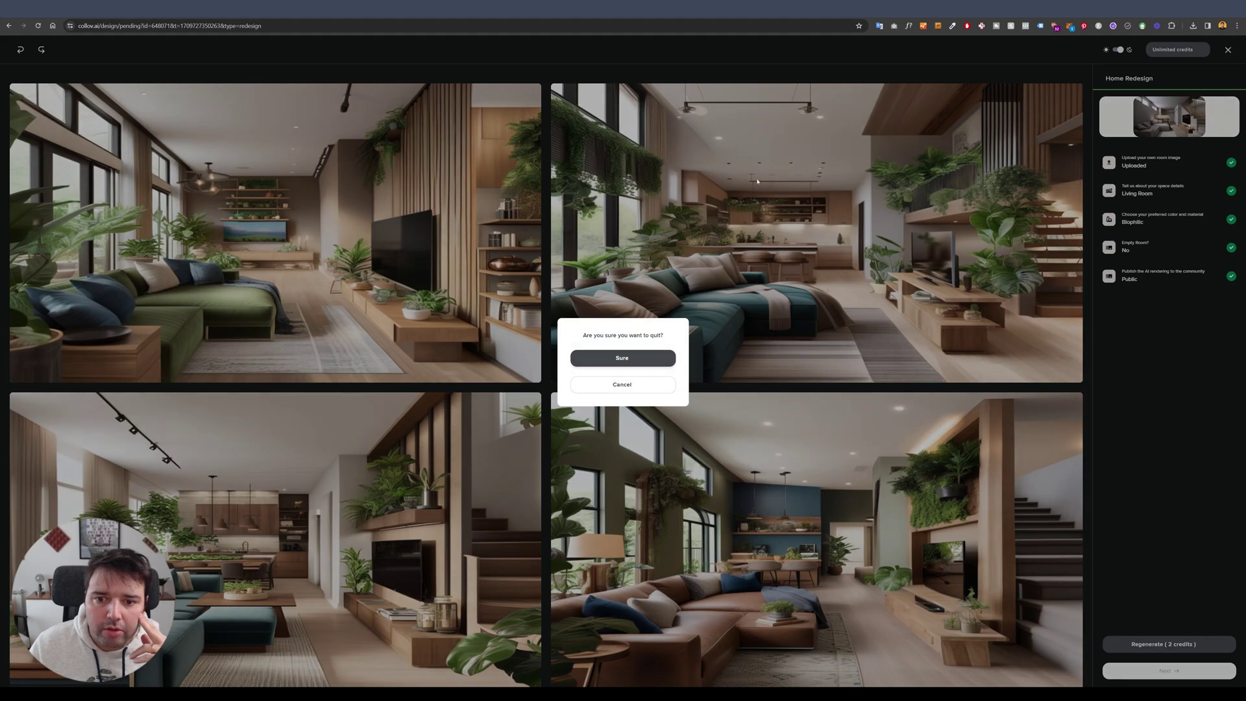
left_click(622, 359)
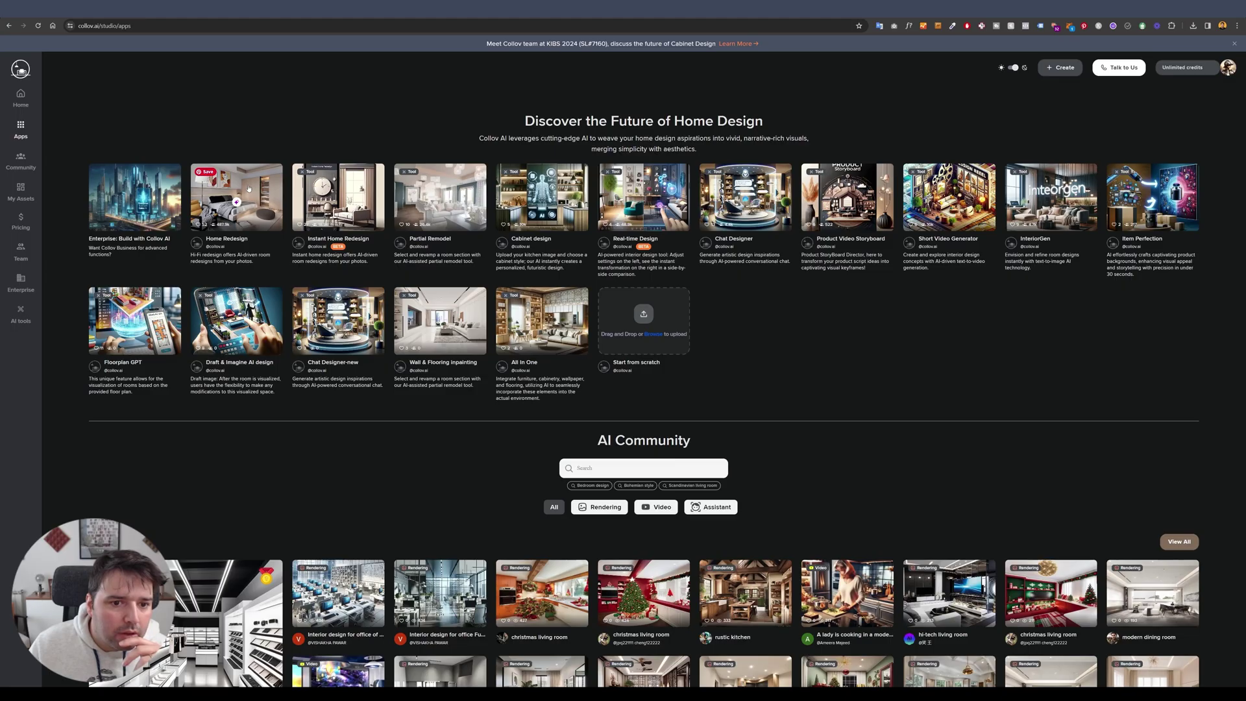
left_click(249, 188)
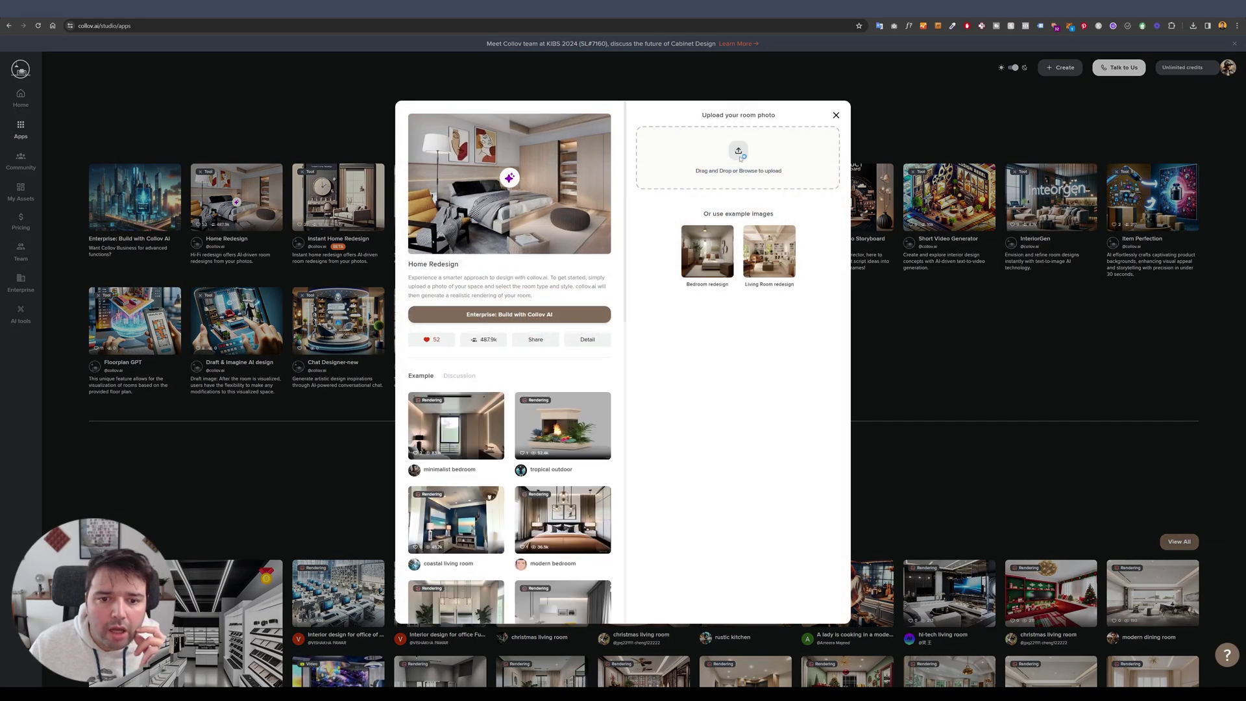
left_click(739, 156)
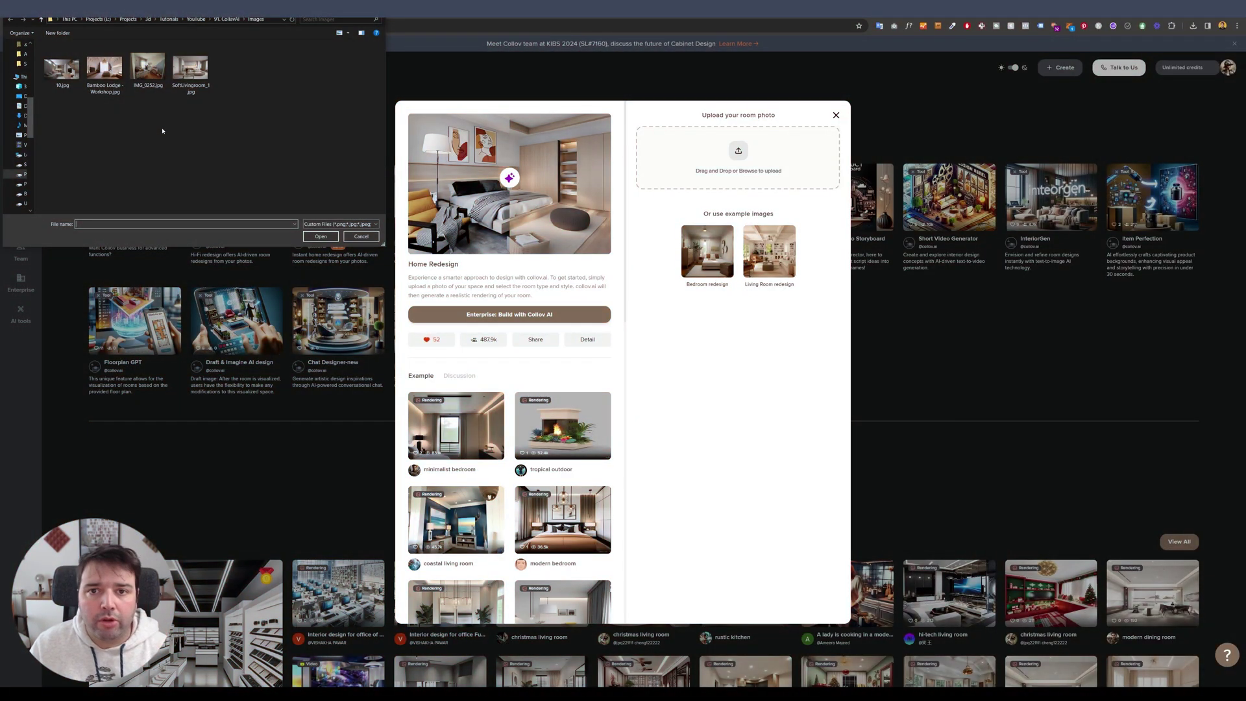
left_click(150, 71)
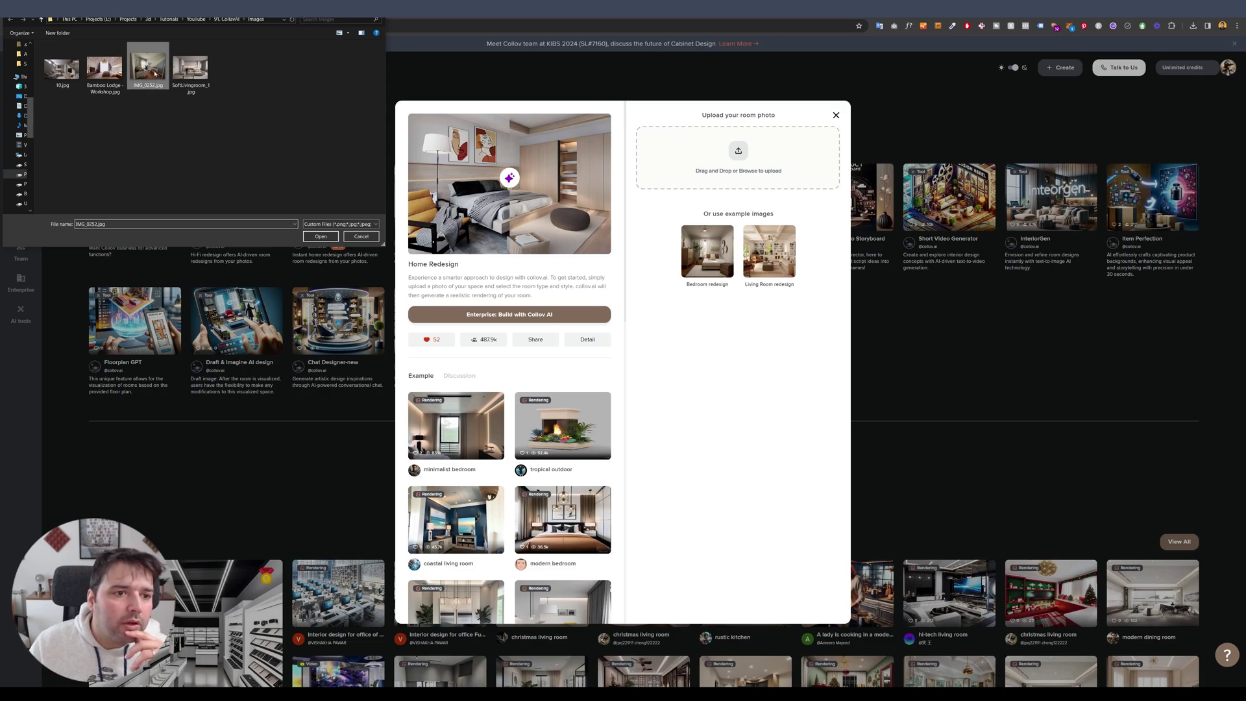
double_click(150, 72)
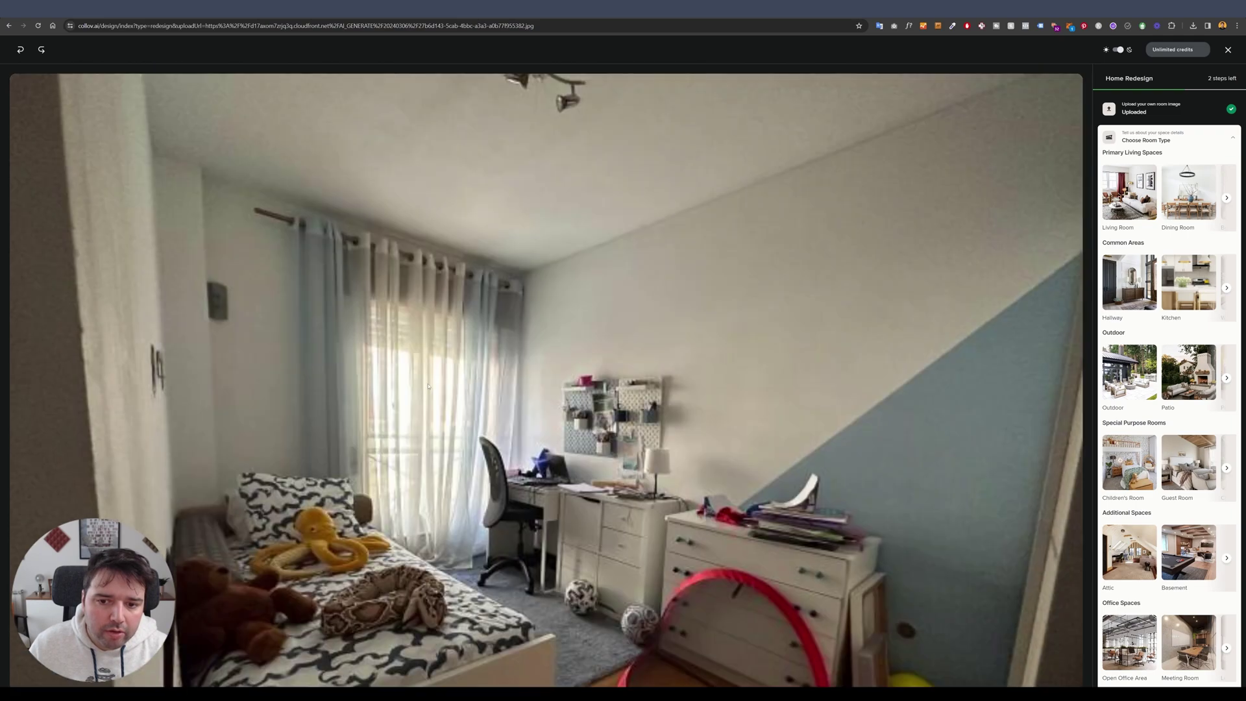
- Choose Bedroom from the Primary Living Spaces as the room type for the uploaded photo
scroll(639, 434, "down", 2)
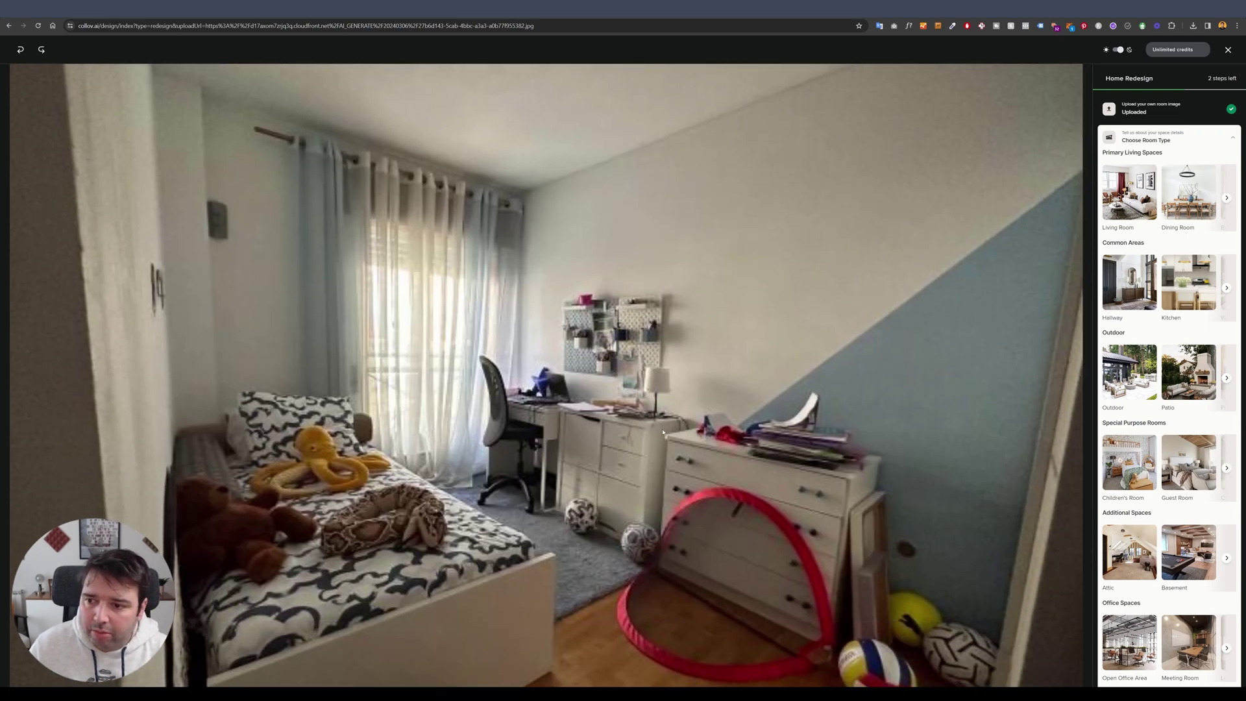
left_click(1226, 197)
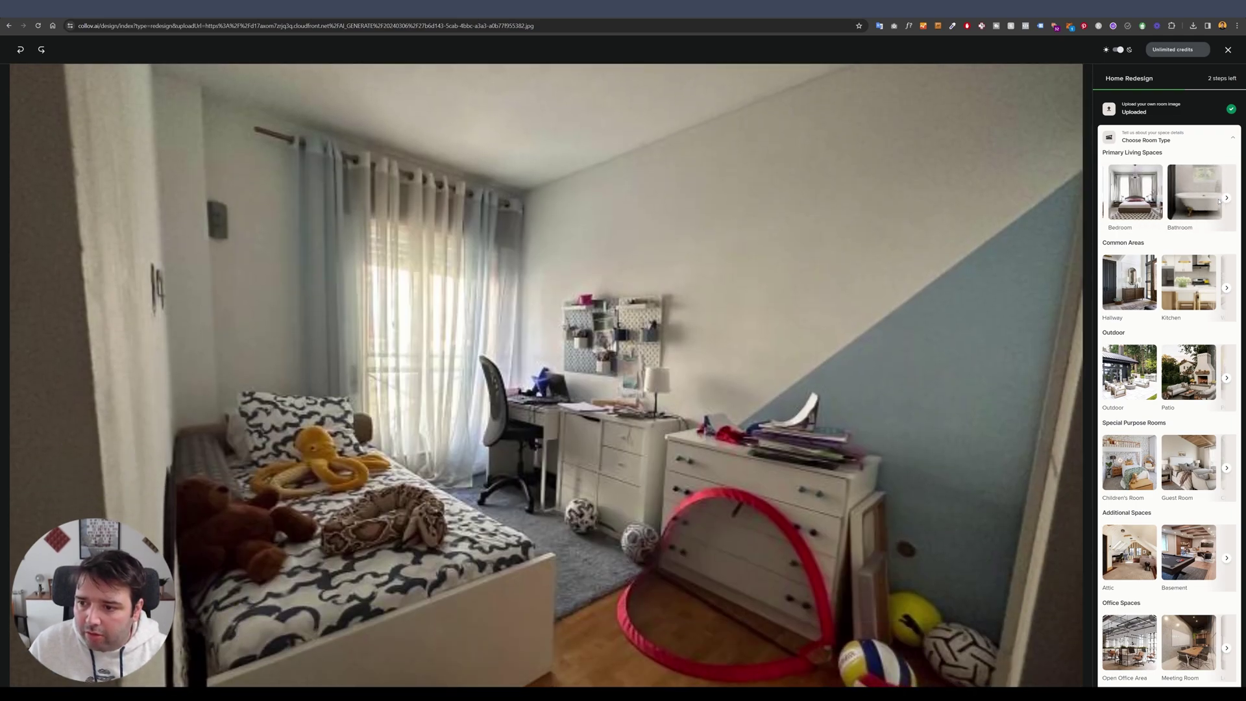
left_click(1131, 195)
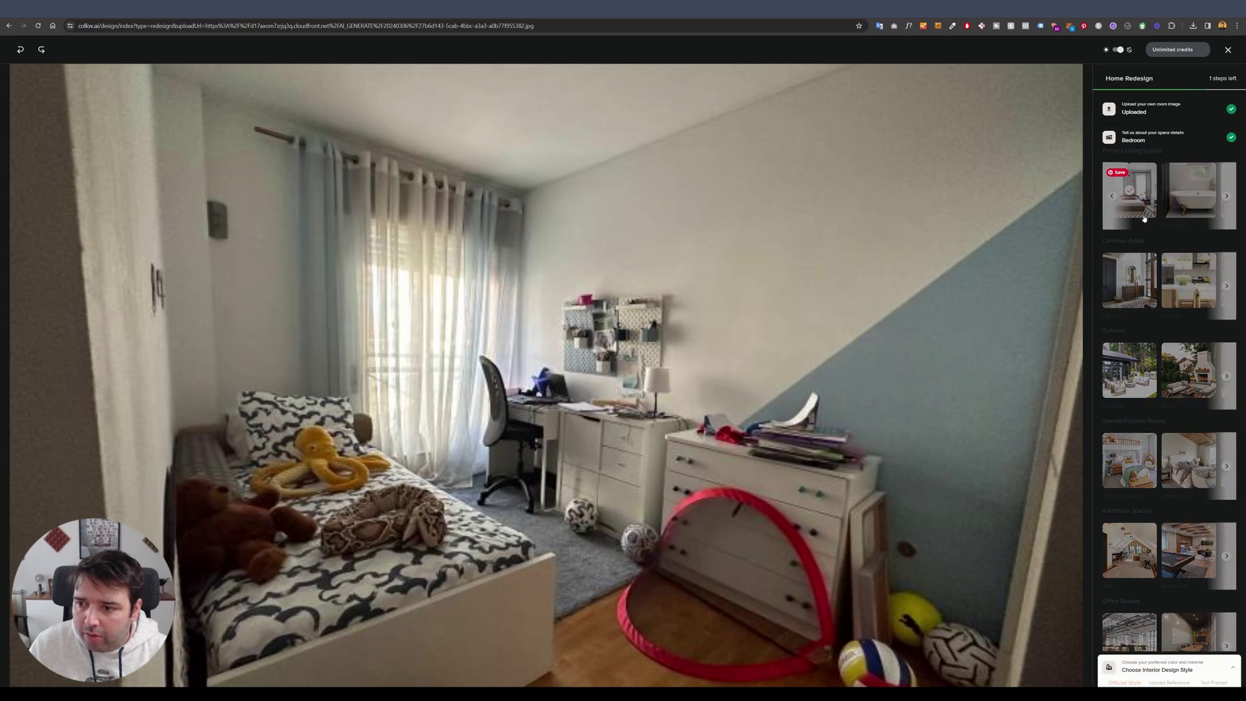
- Look through the interior design styles offered in the Gaming and Historical groups
scroll(1171, 351, "down", 8)
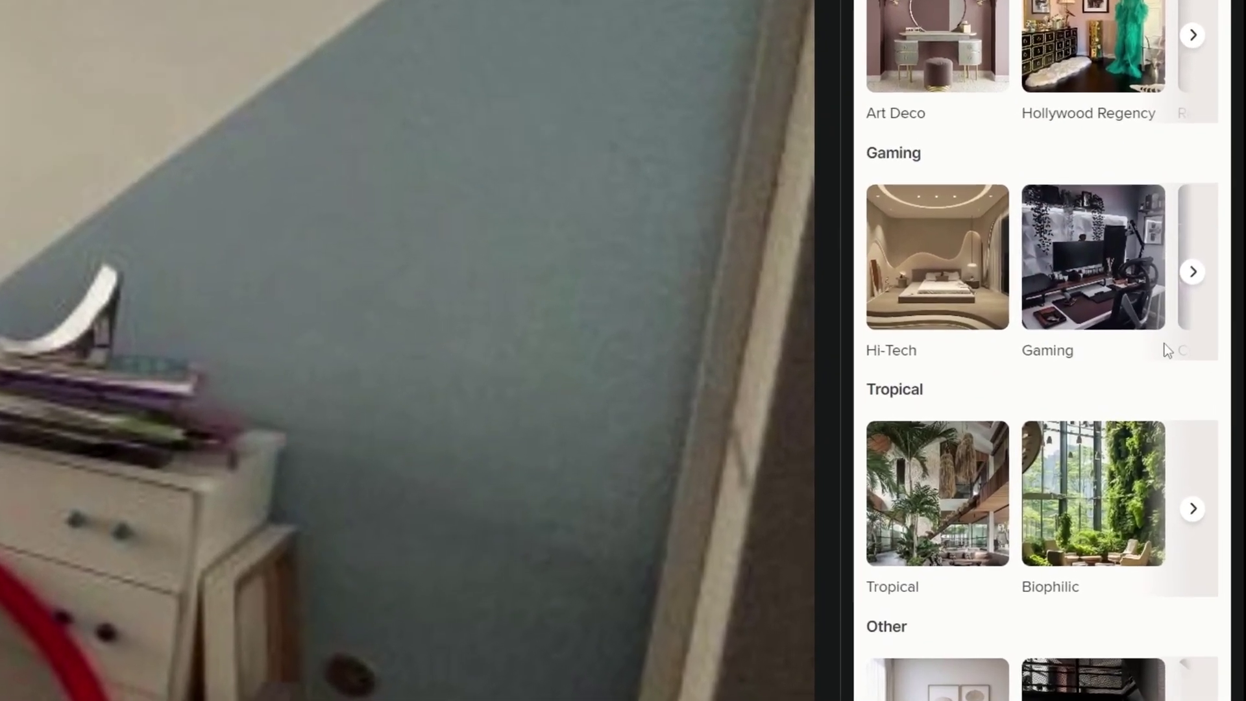
left_click(1193, 273)
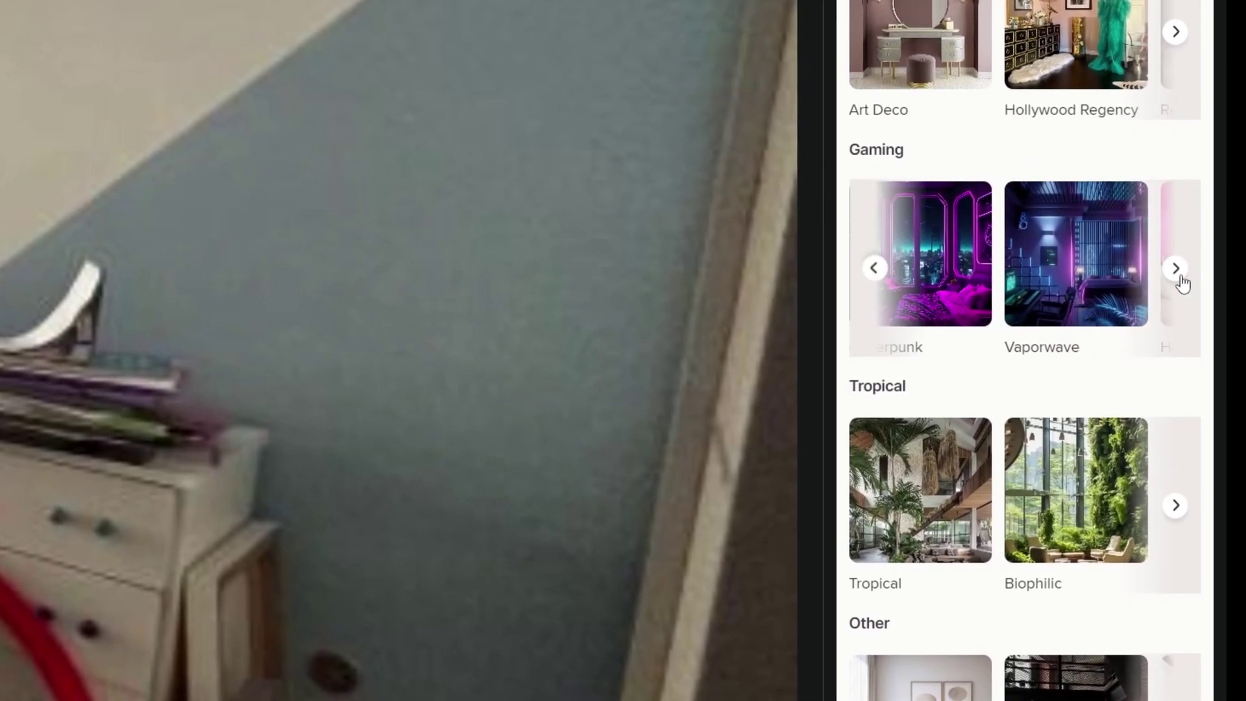
left_click(1168, 268)
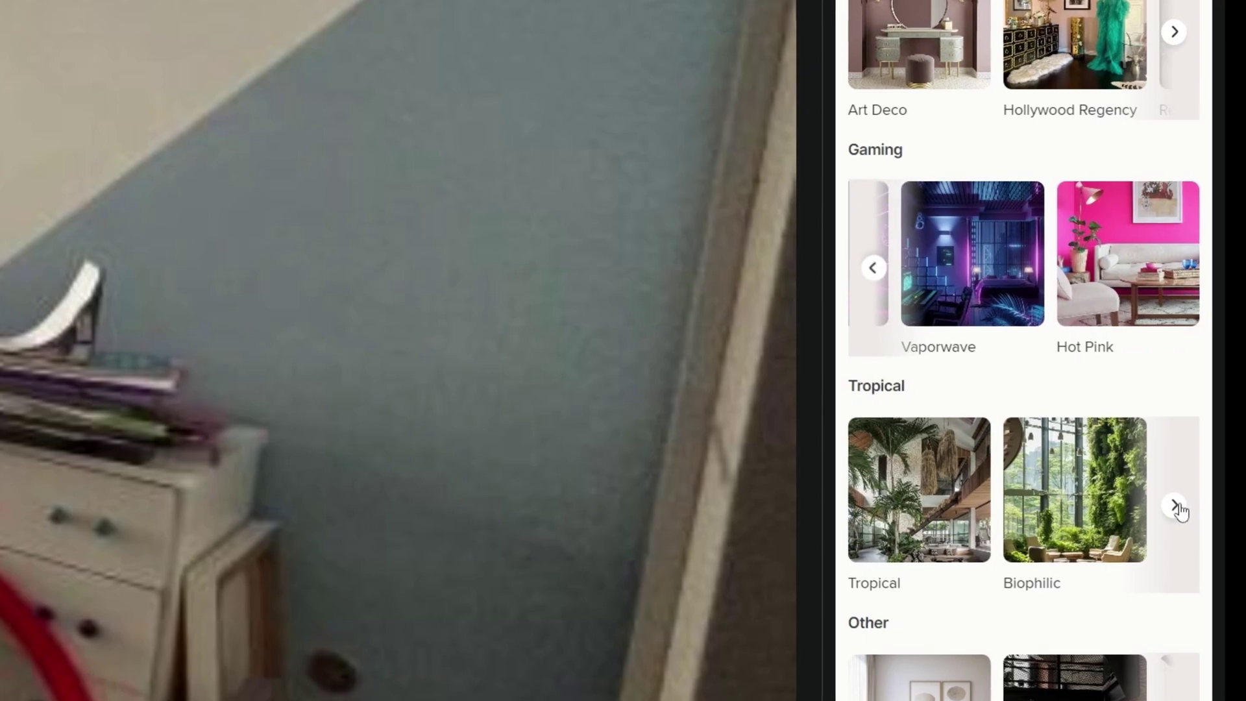
scroll(1180, 506, "up", 3)
scroll(1195, 675, "down", 3)
scroll(1196, 610, "up", 6)
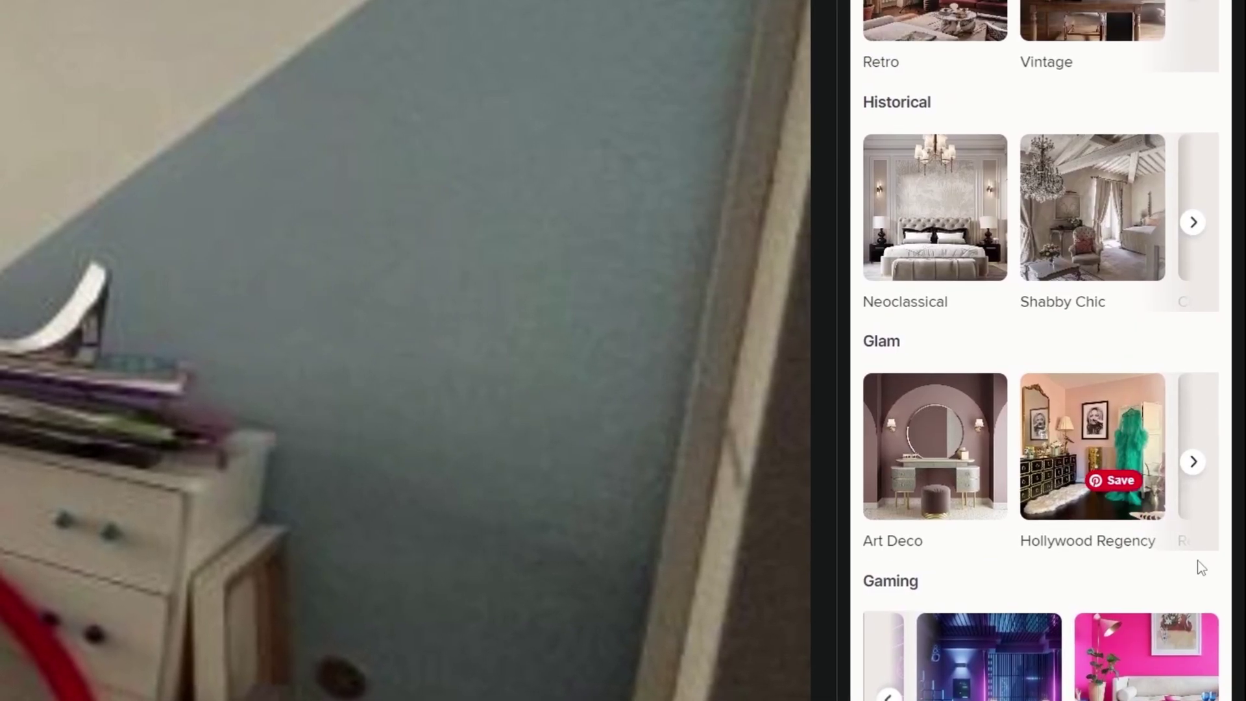
left_click(1211, 226)
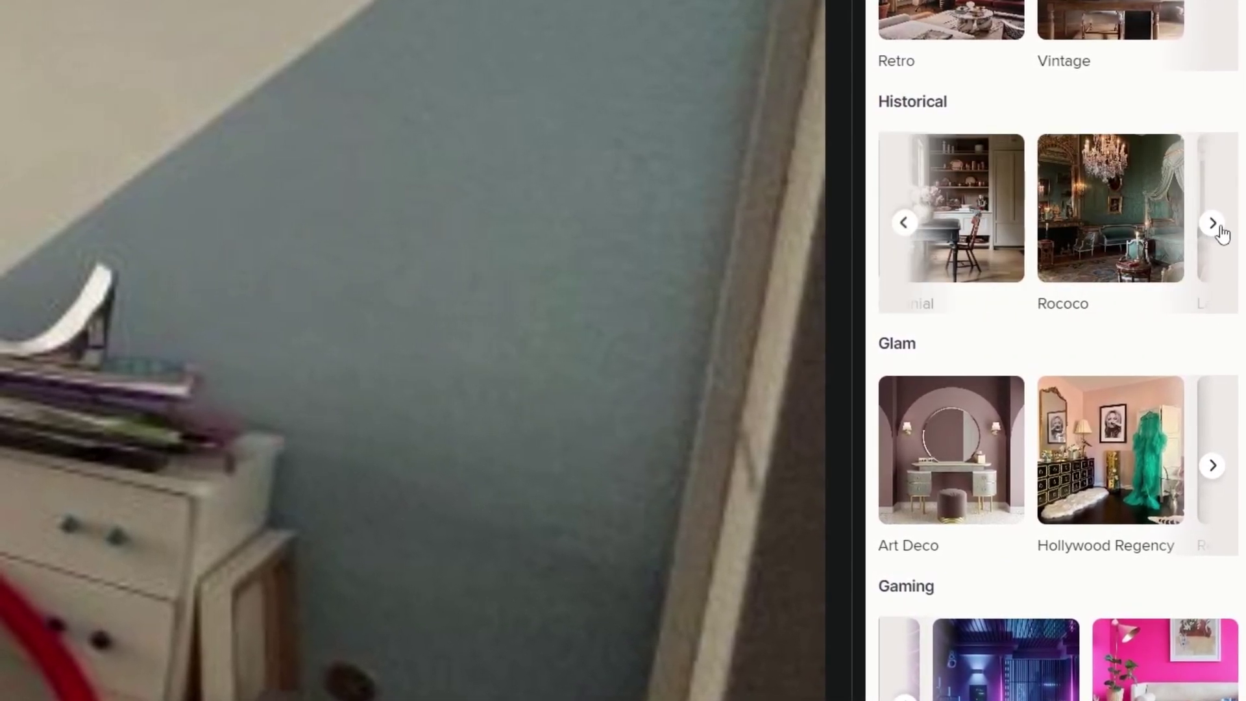
- Choose the Soft style from the Modern group and generate the bedroom renderings
scroll(1218, 233, "up", 8)
left_click(1216, 43)
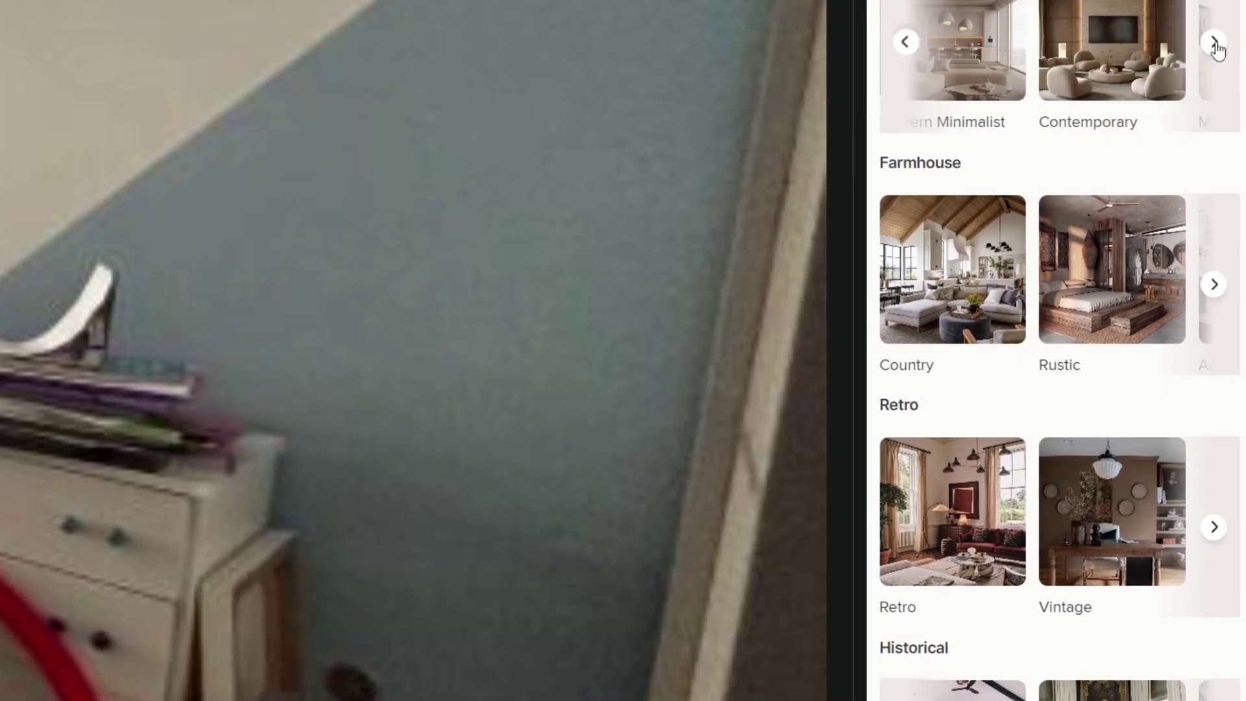
left_click(1216, 43)
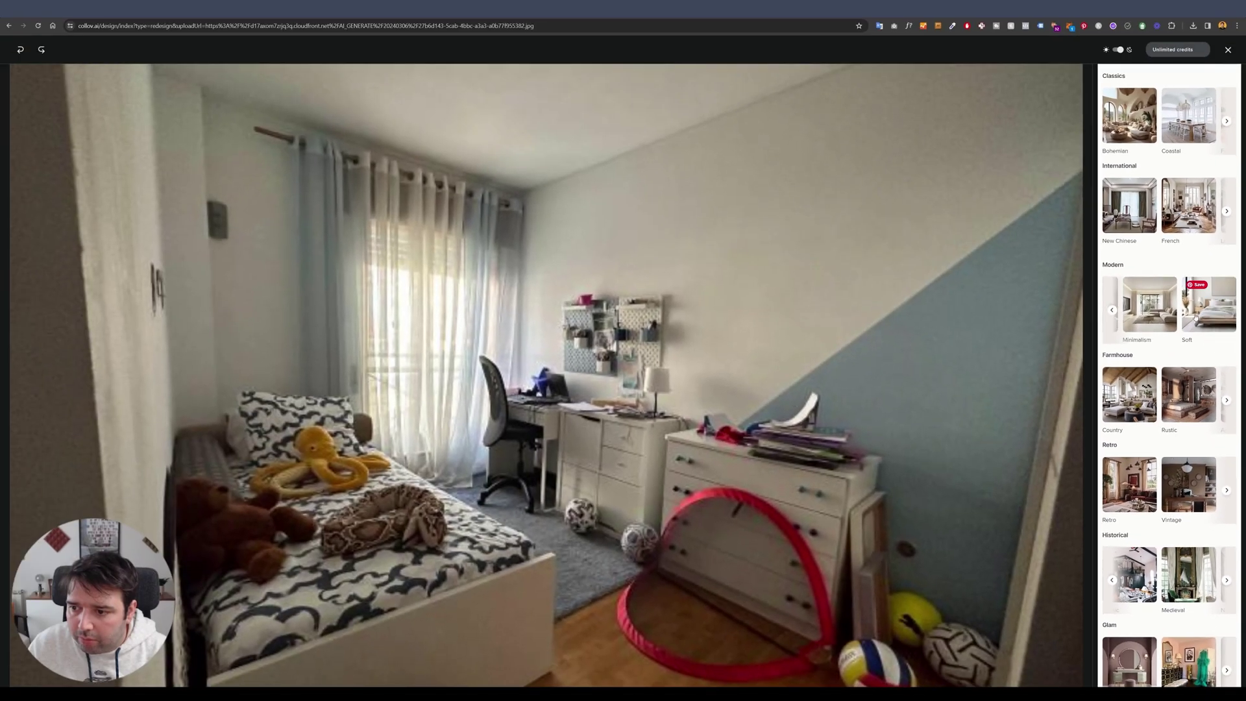
left_click(1207, 310)
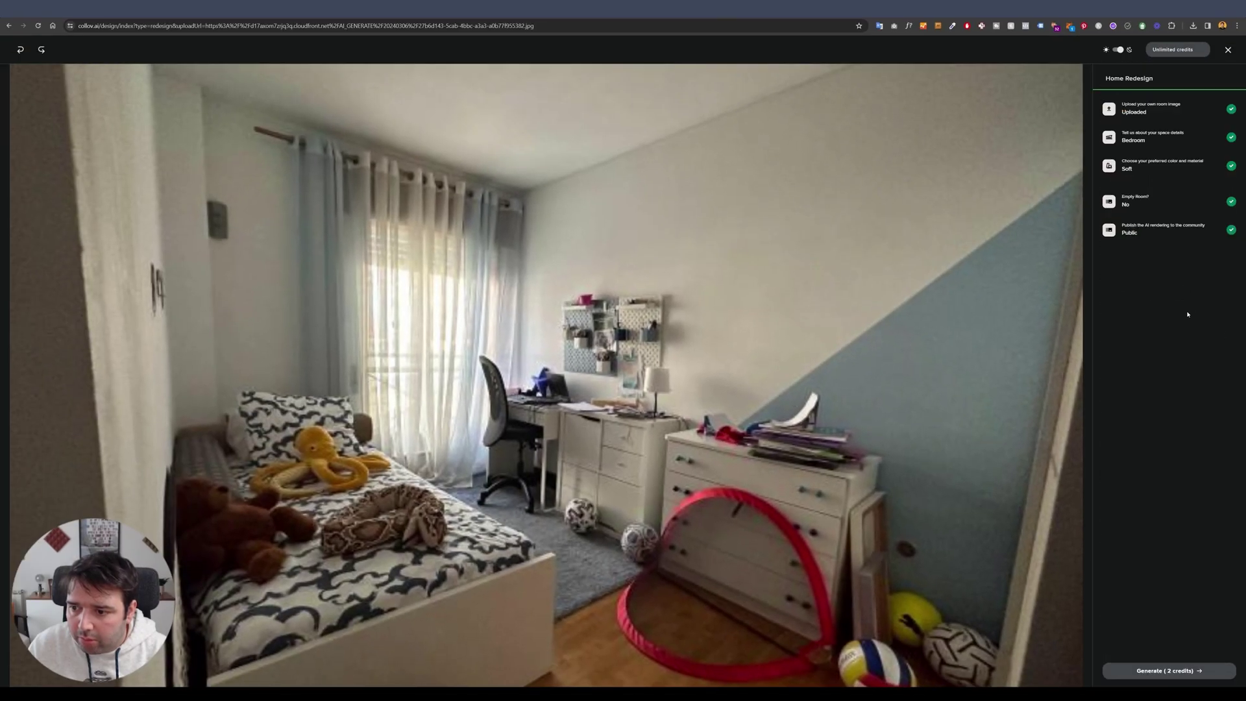
left_click(1166, 671)
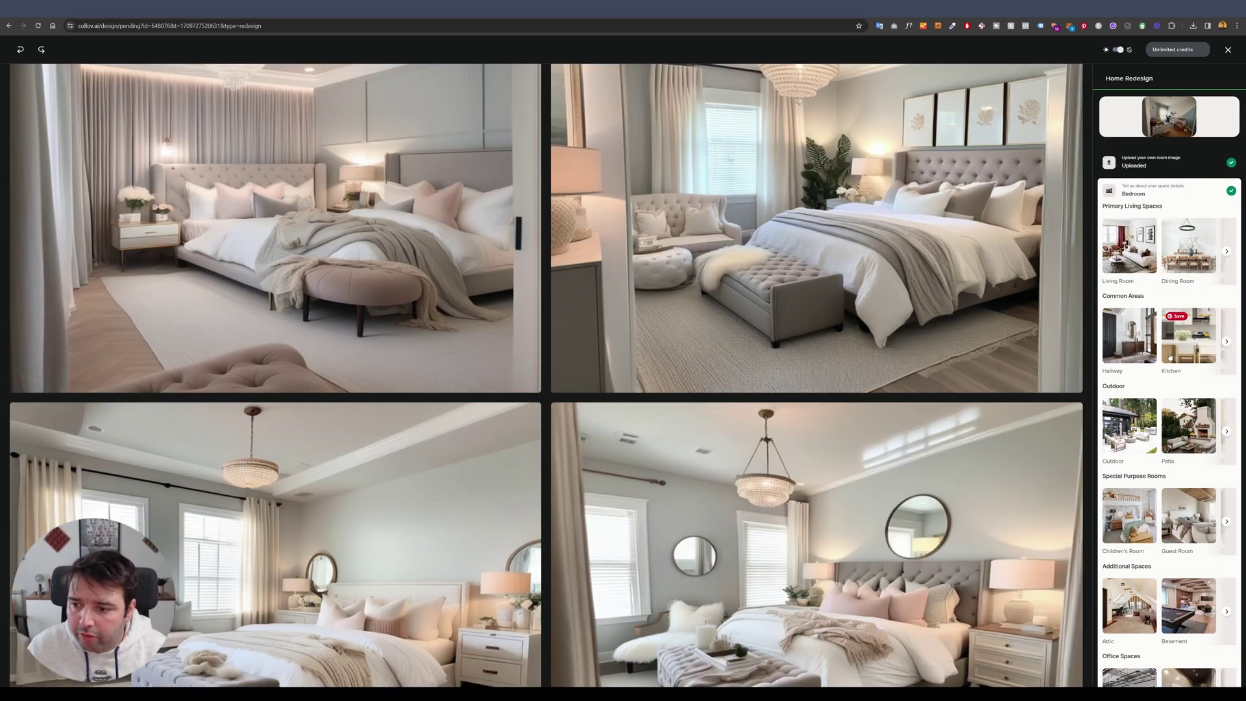
- Change the room type to Children's Room, keeping the Soft style, and regenerate the renderings for review
scroll(1170, 357, "down", 1)
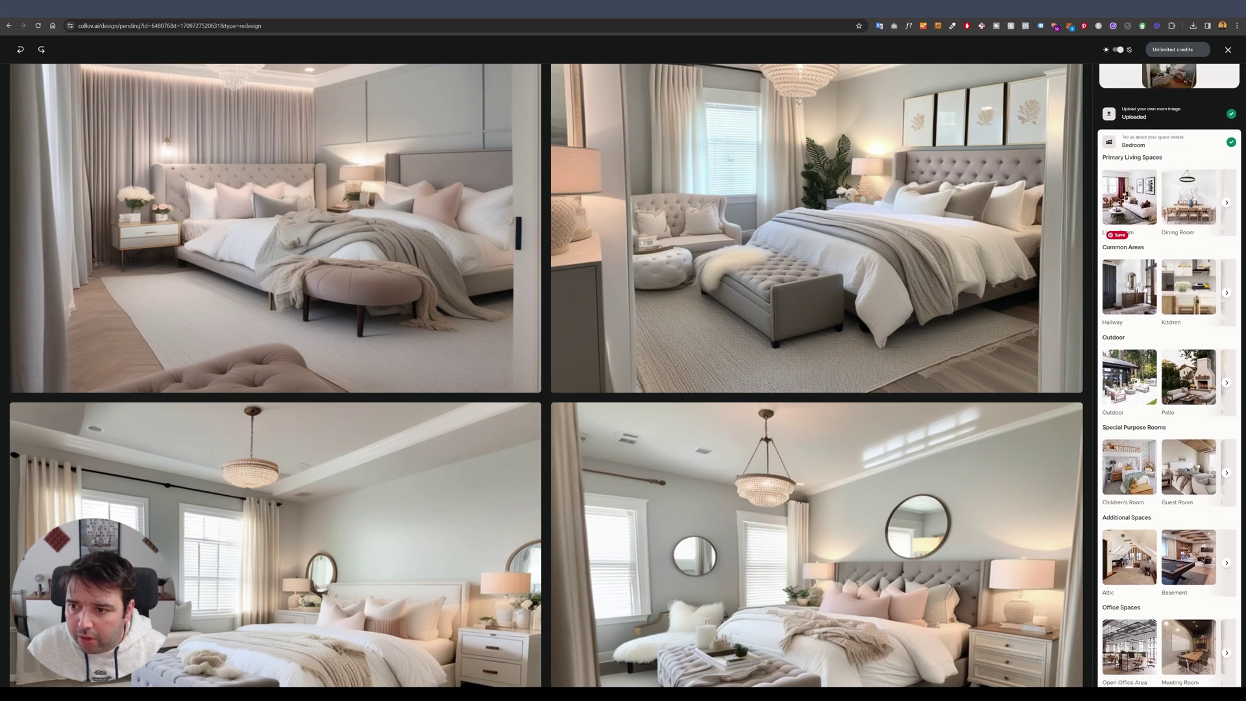
scroll(1144, 438, "down", 1)
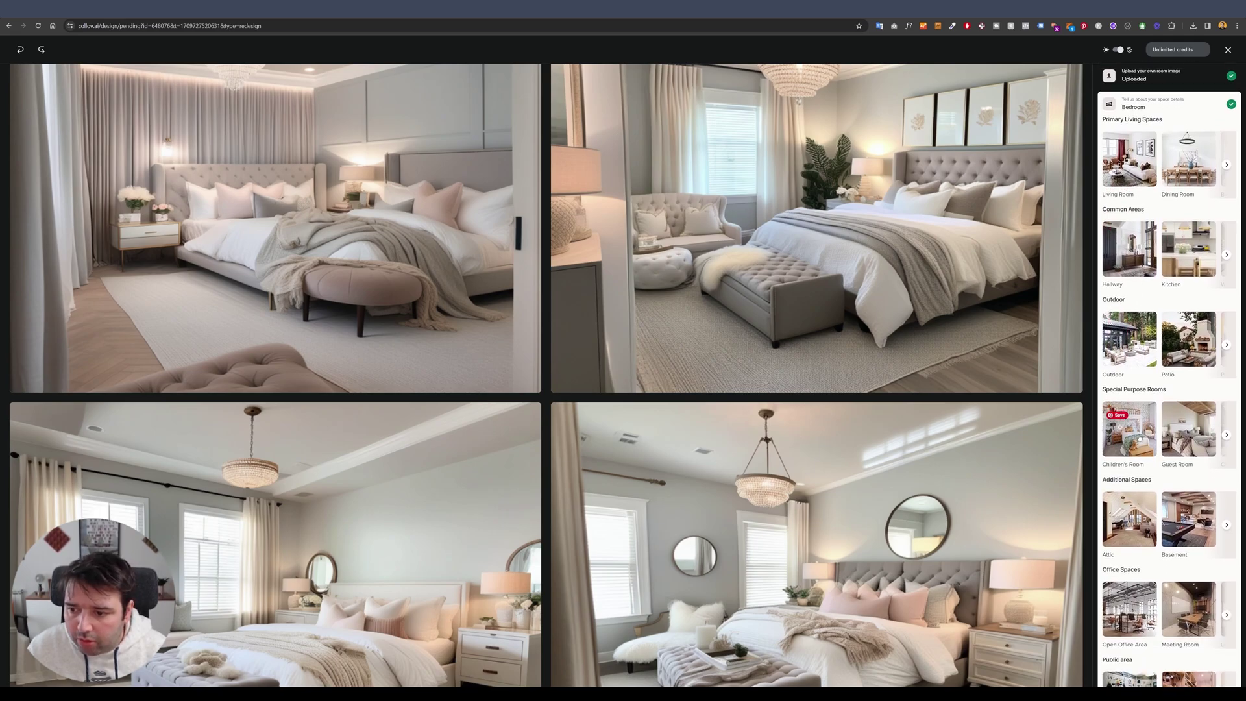
scroll(1140, 436, "down", 1)
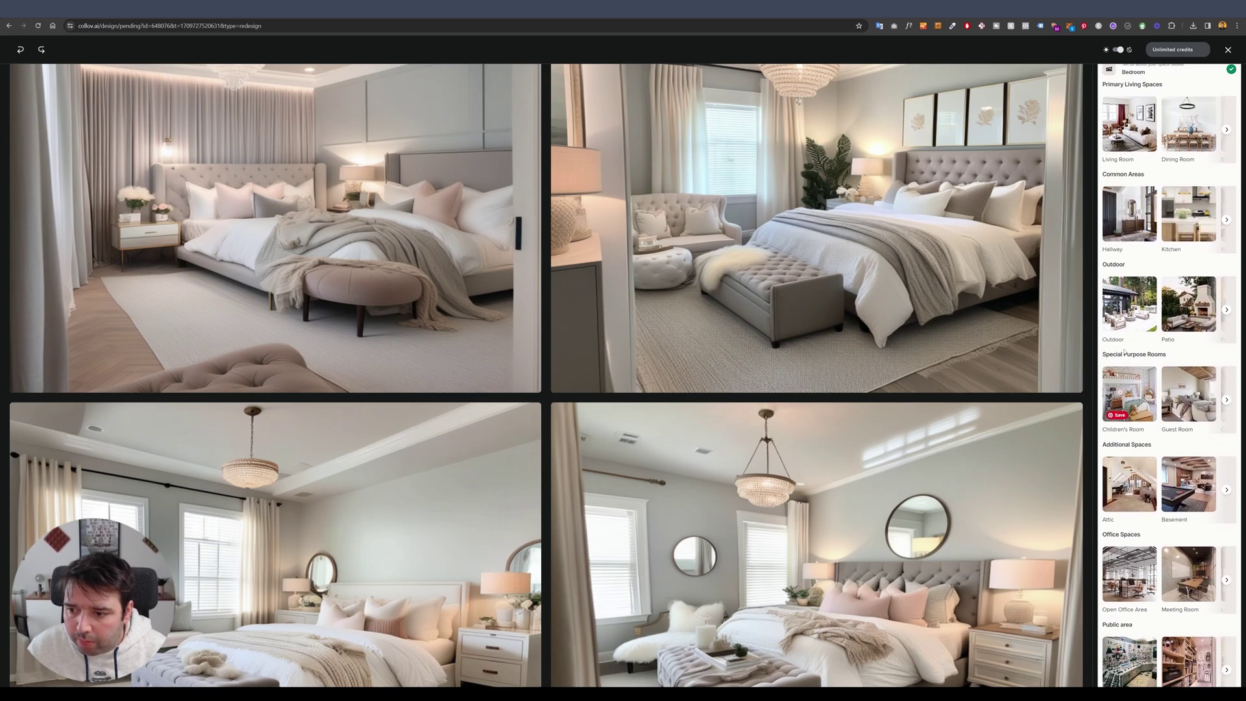
left_click(1134, 404)
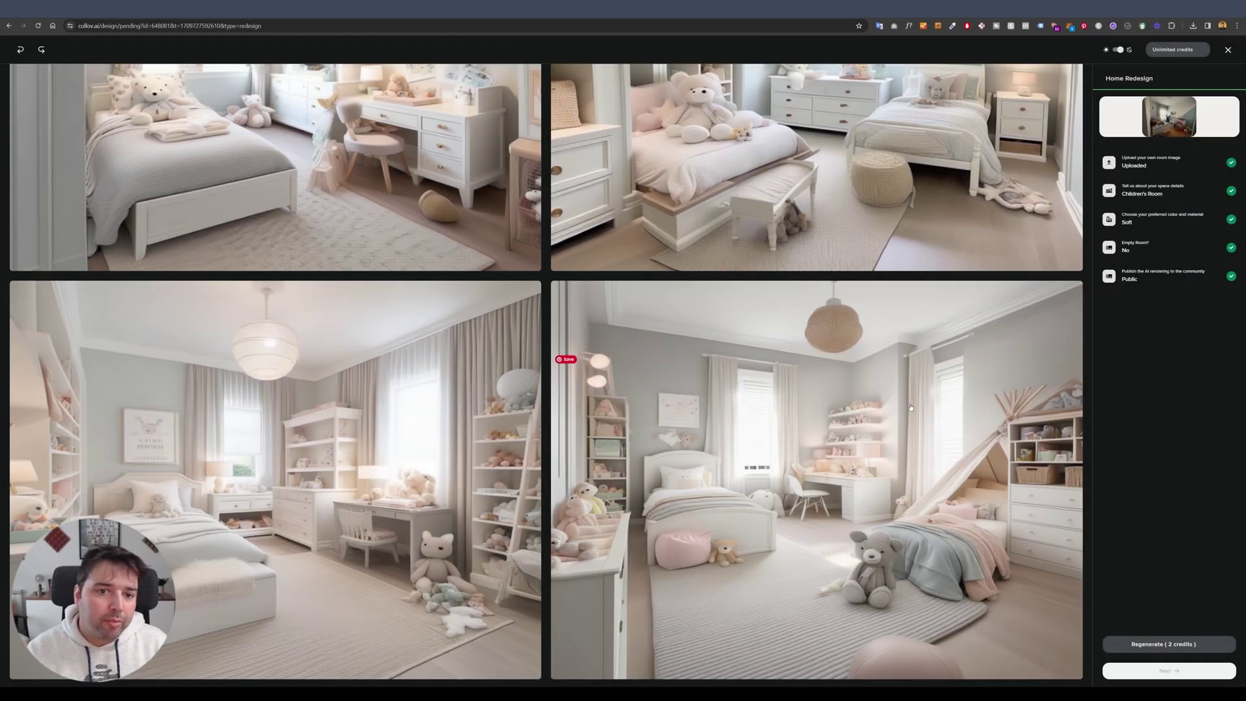
scroll(882, 392, "up", 2)
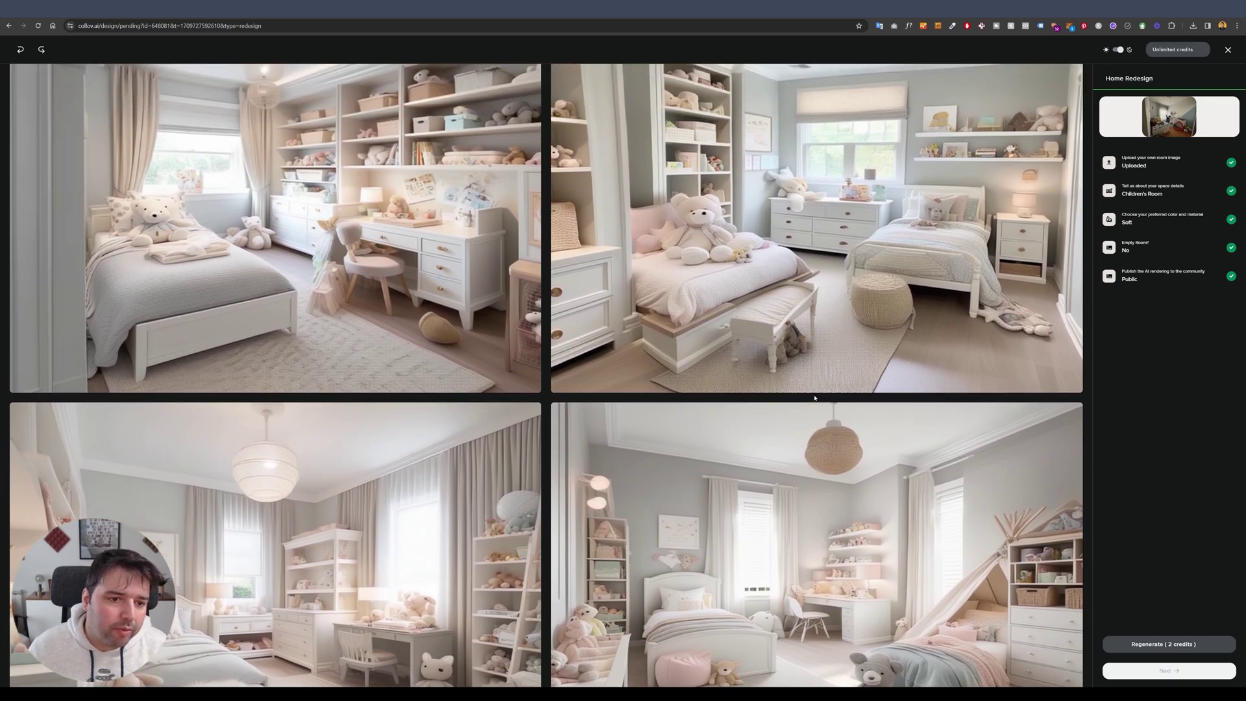
scroll(814, 397, "down", 2)
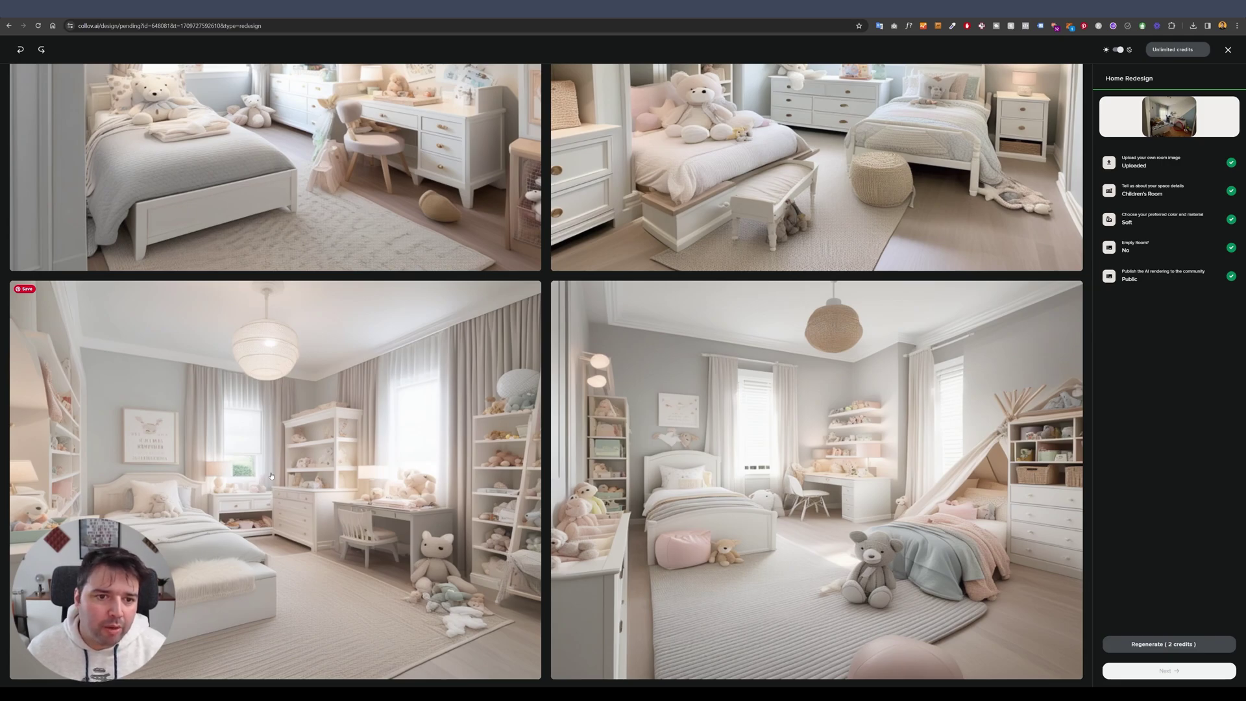
scroll(271, 476, "up", 2)
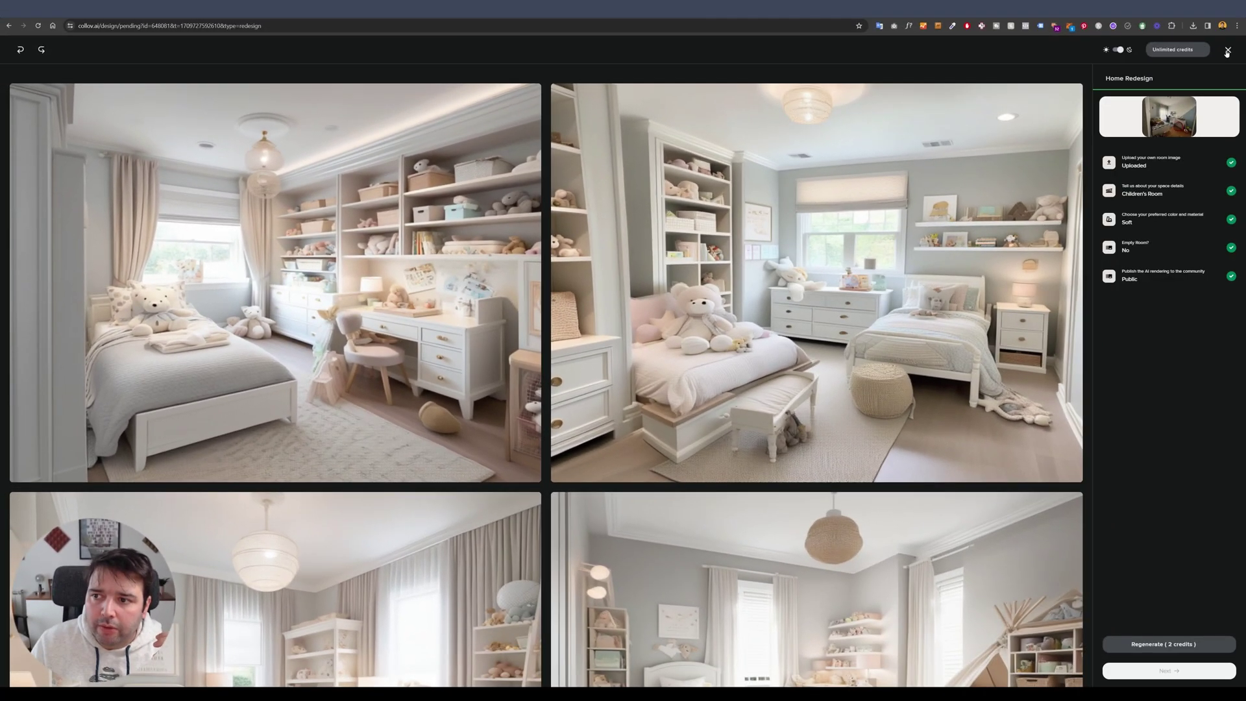
- Quit Home Redesign, open the Partial Remodel app and upload SoftLivingroom_1.jpg as the room photo
key("Escape")
left_click(670, 354)
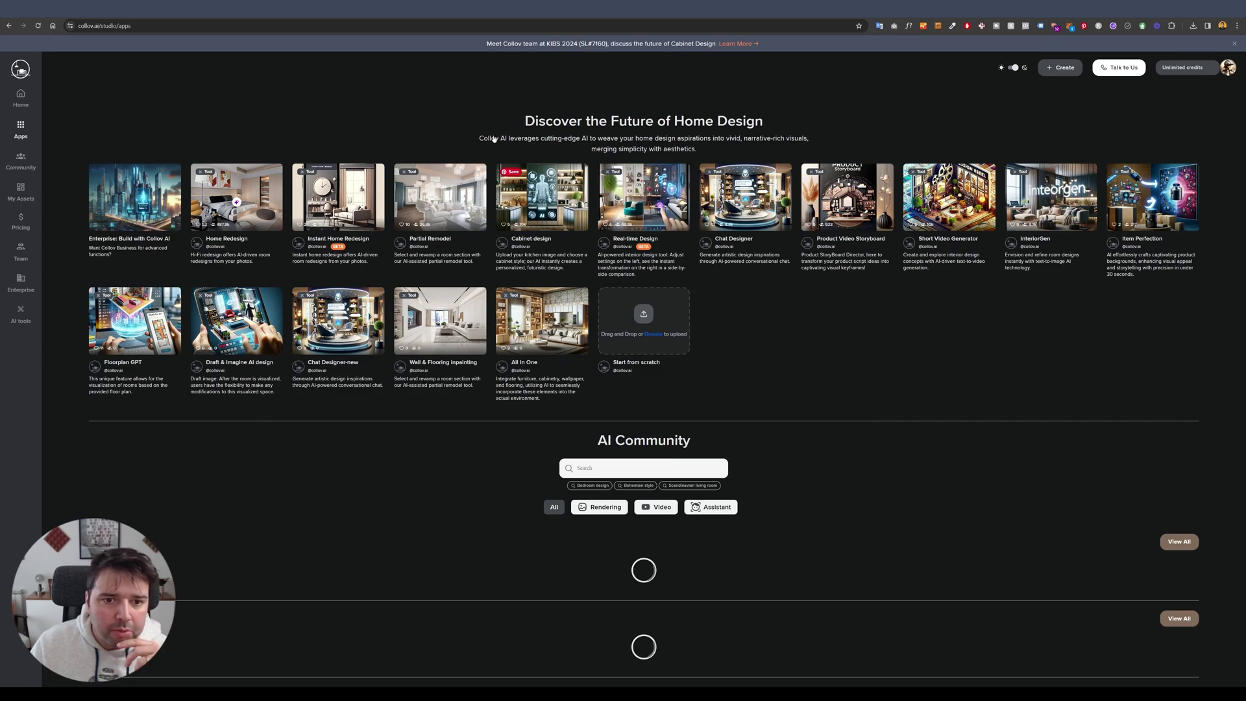
left_click(448, 192)
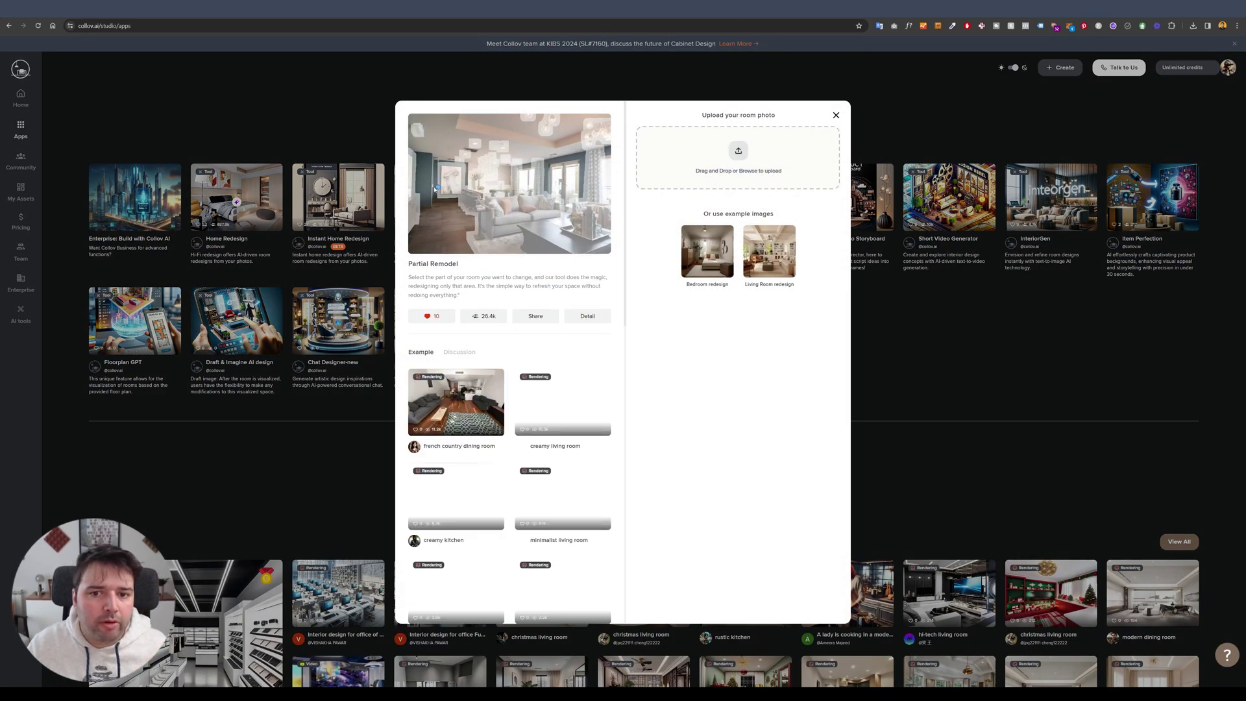
left_click(734, 171)
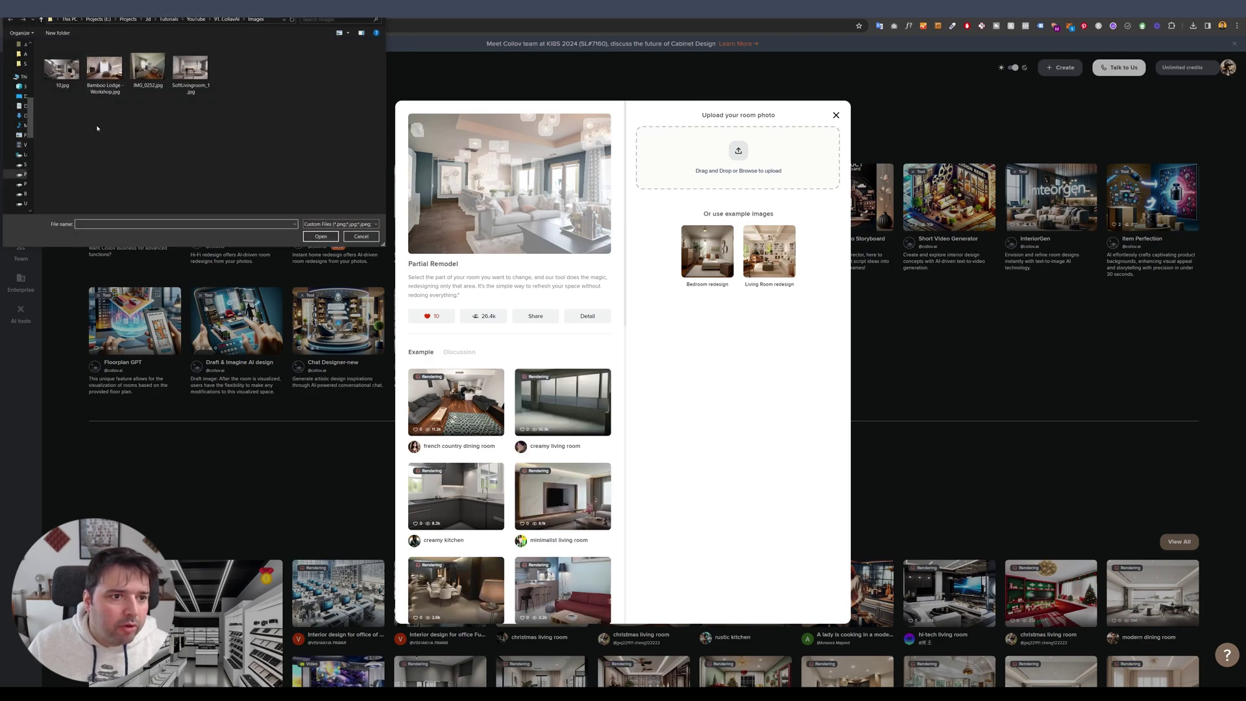
left_click(190, 69)
left_click(322, 236)
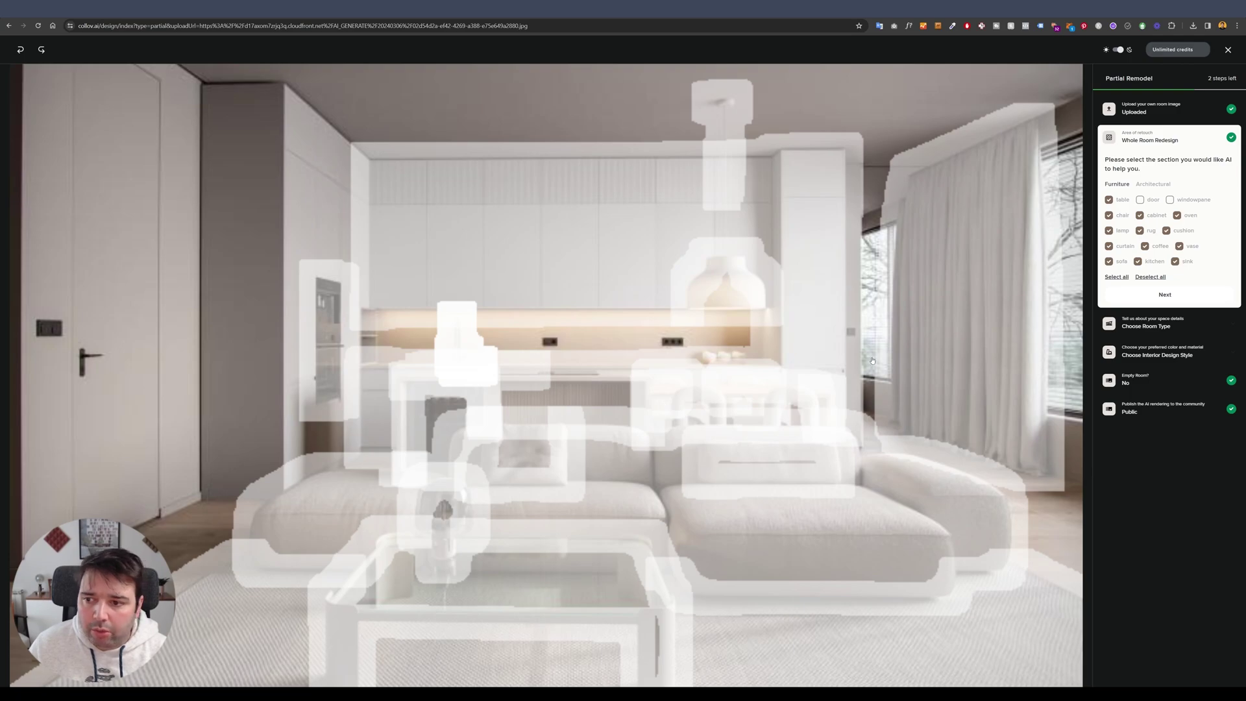
- Limit the area of retouch to only the sofa and cushion, and confirm the furniture selection
left_click(1150, 277)
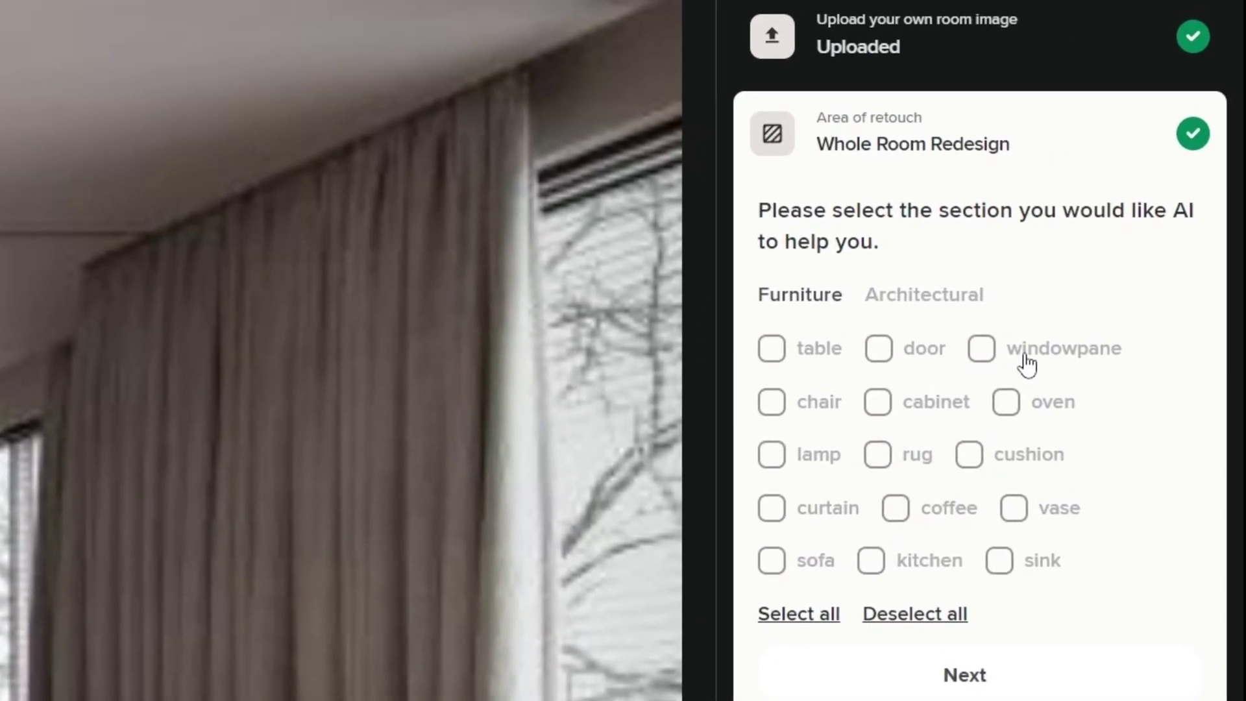
left_click(770, 564)
left_click(1011, 469)
left_click(1011, 468)
left_click(997, 465)
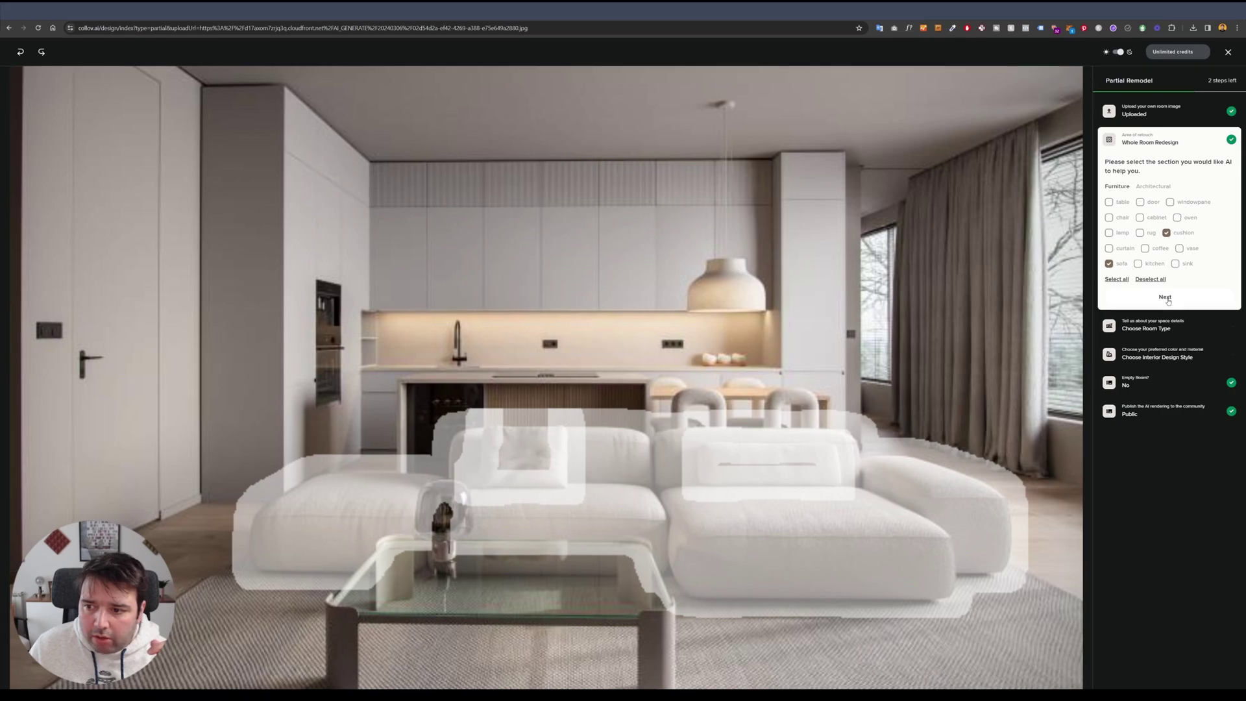
left_click(1164, 298)
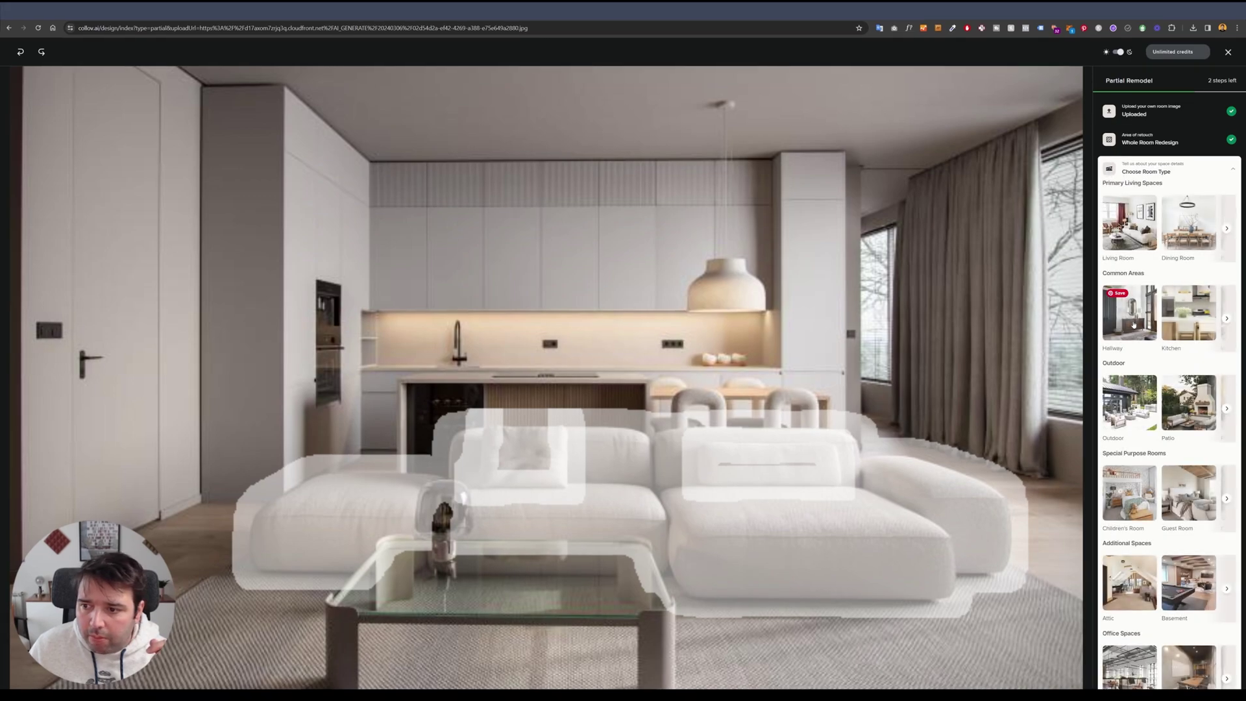
- Set the room type to Living Room, choose the Modern Minimalist style and generate the remodelled sofa renderings
left_click(1133, 239)
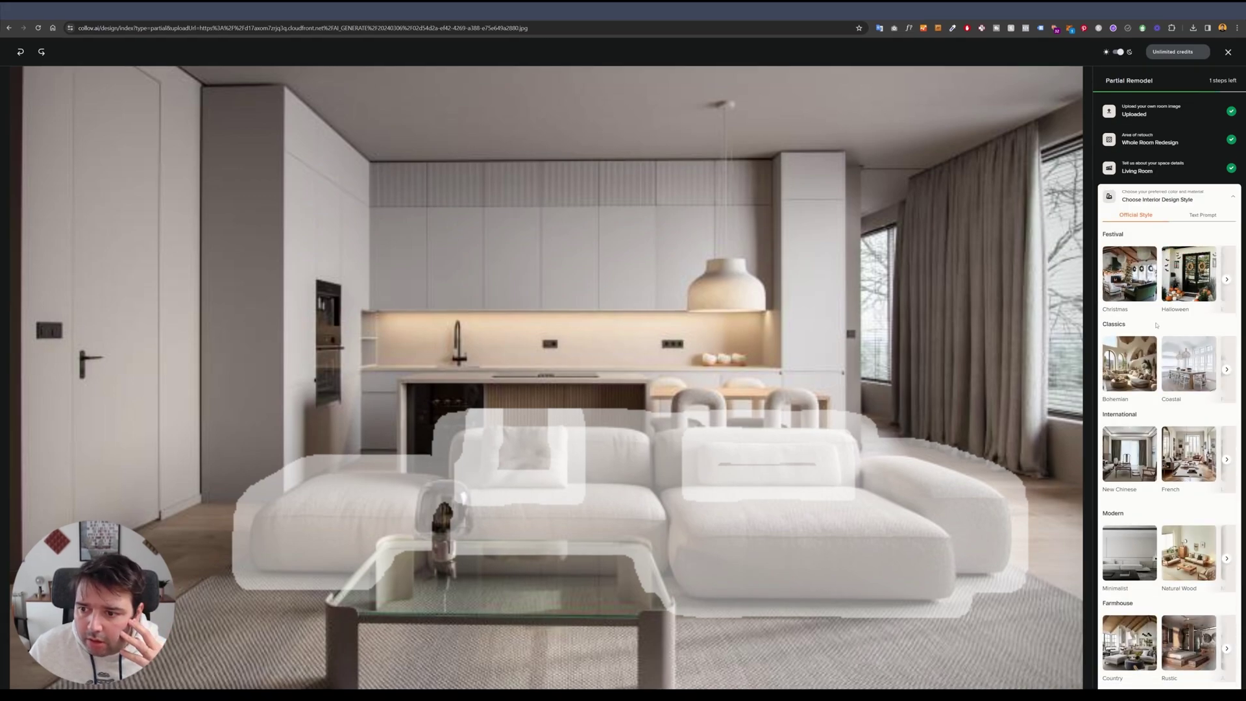
scroll(1157, 326, "down", 3)
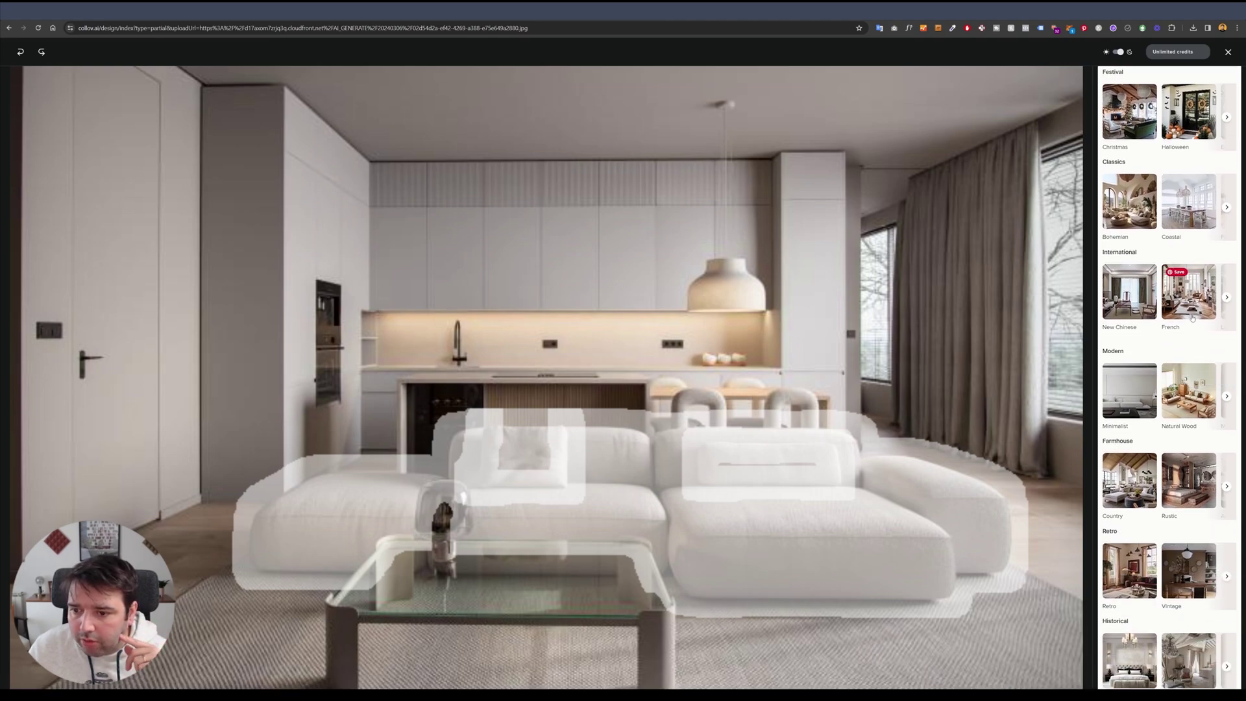
scroll(1184, 366, "down", 1)
scroll(1184, 366, "down", 2)
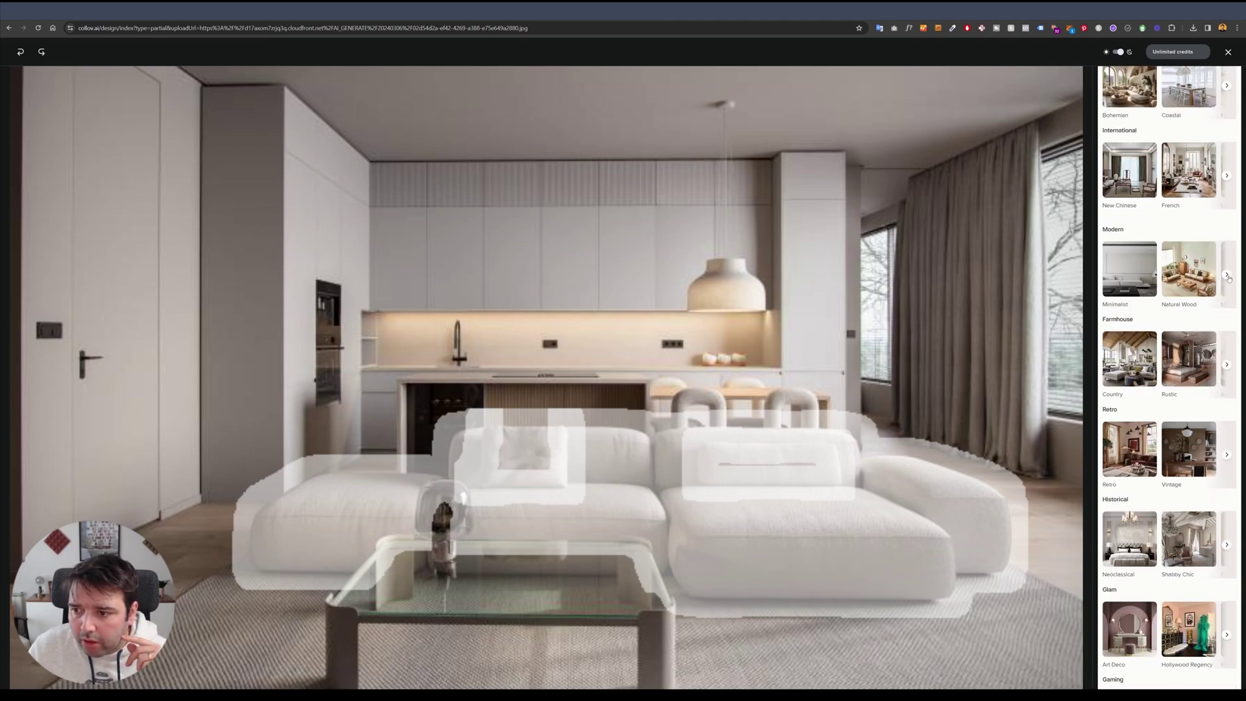
left_click(1129, 269)
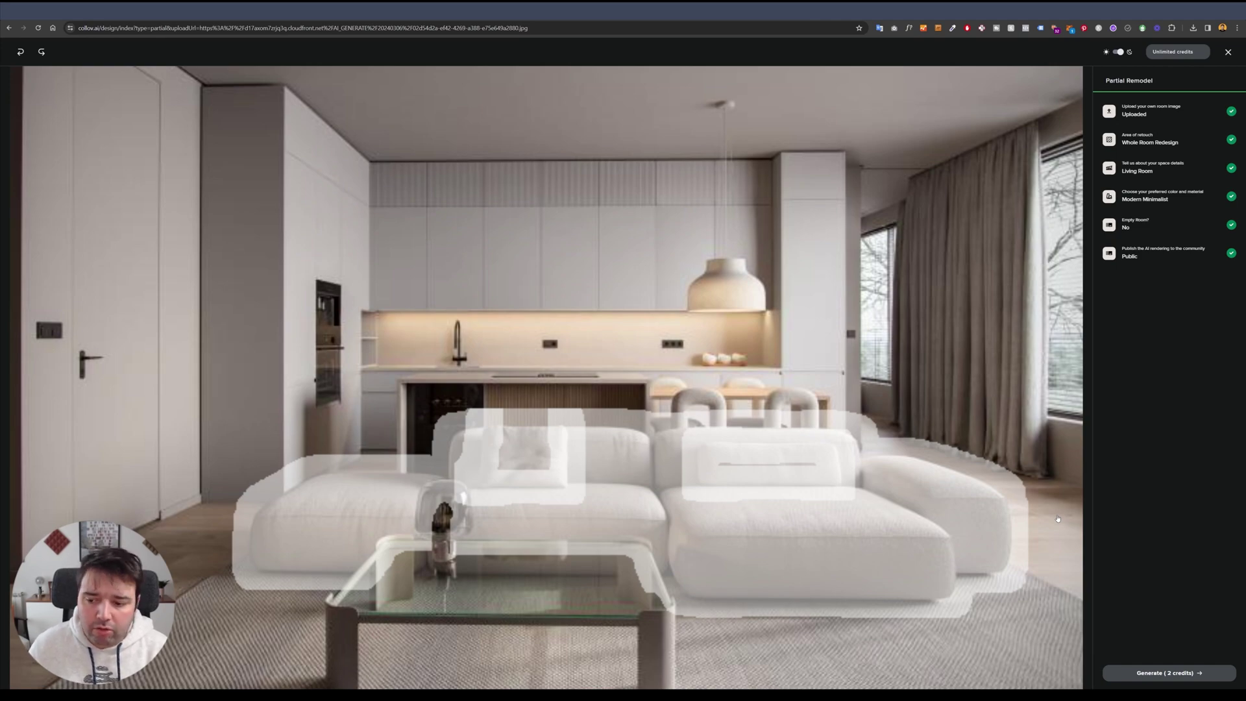
left_click(1155, 674)
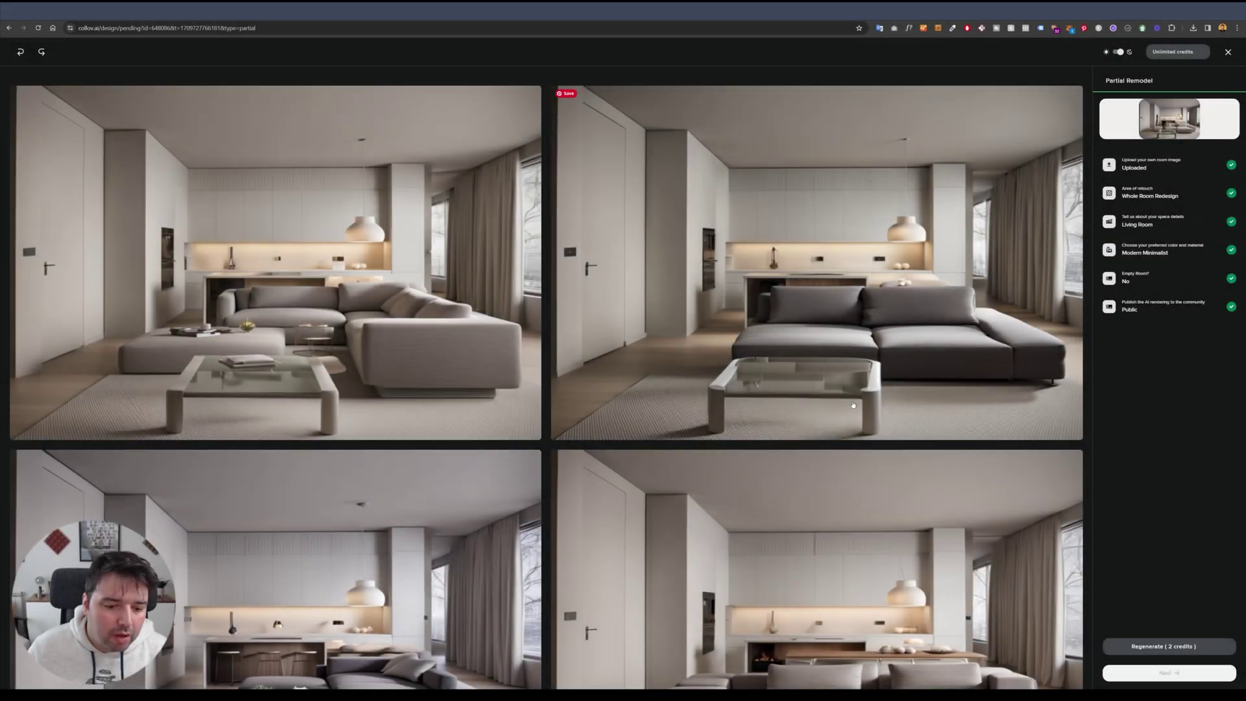
- Compare the four sofa renderings and select the one with the light gray sectional and wooden counter behind it
scroll(847, 405, "down", 2)
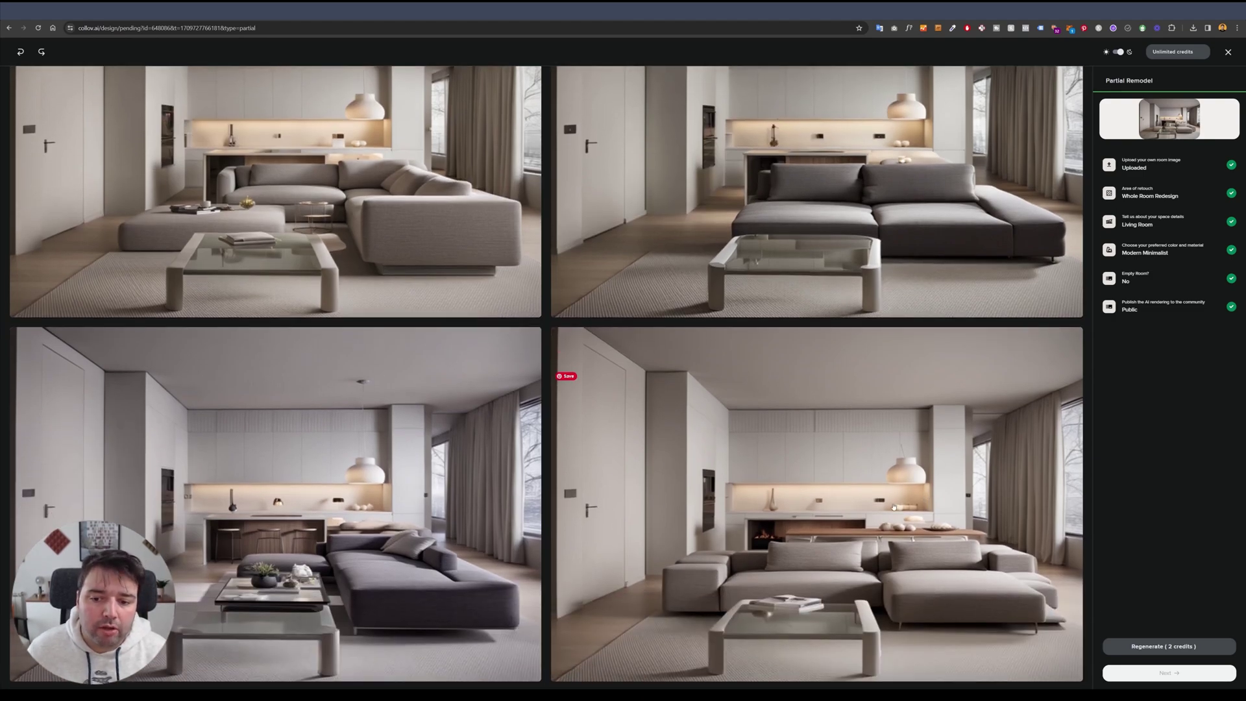
scroll(894, 507, "up", 2)
scroll(856, 519, "up", 1)
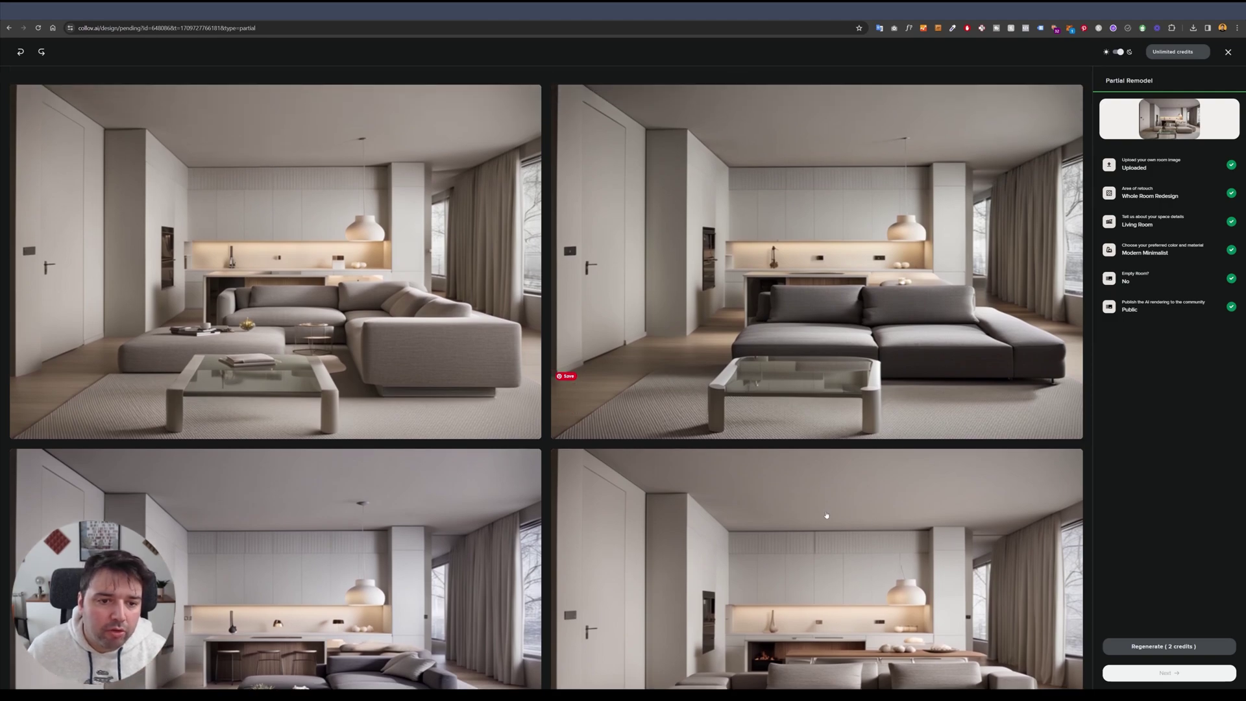
scroll(794, 490, "down", 3)
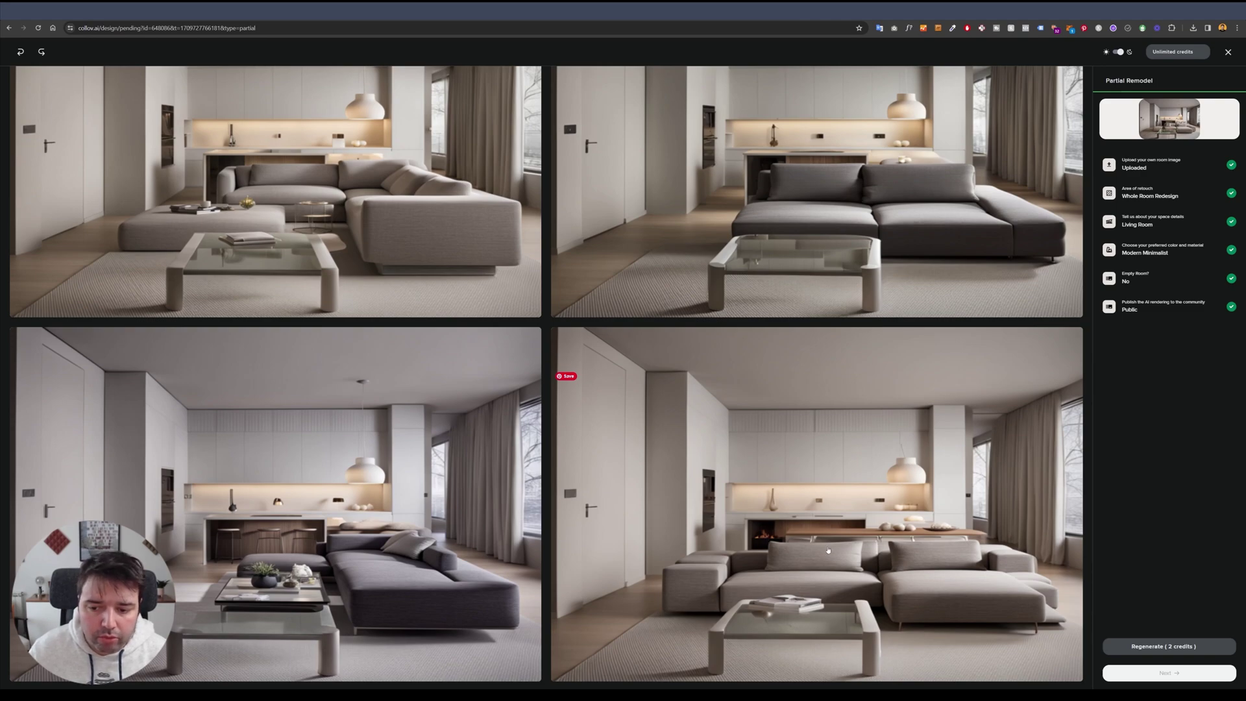
left_click(839, 544)
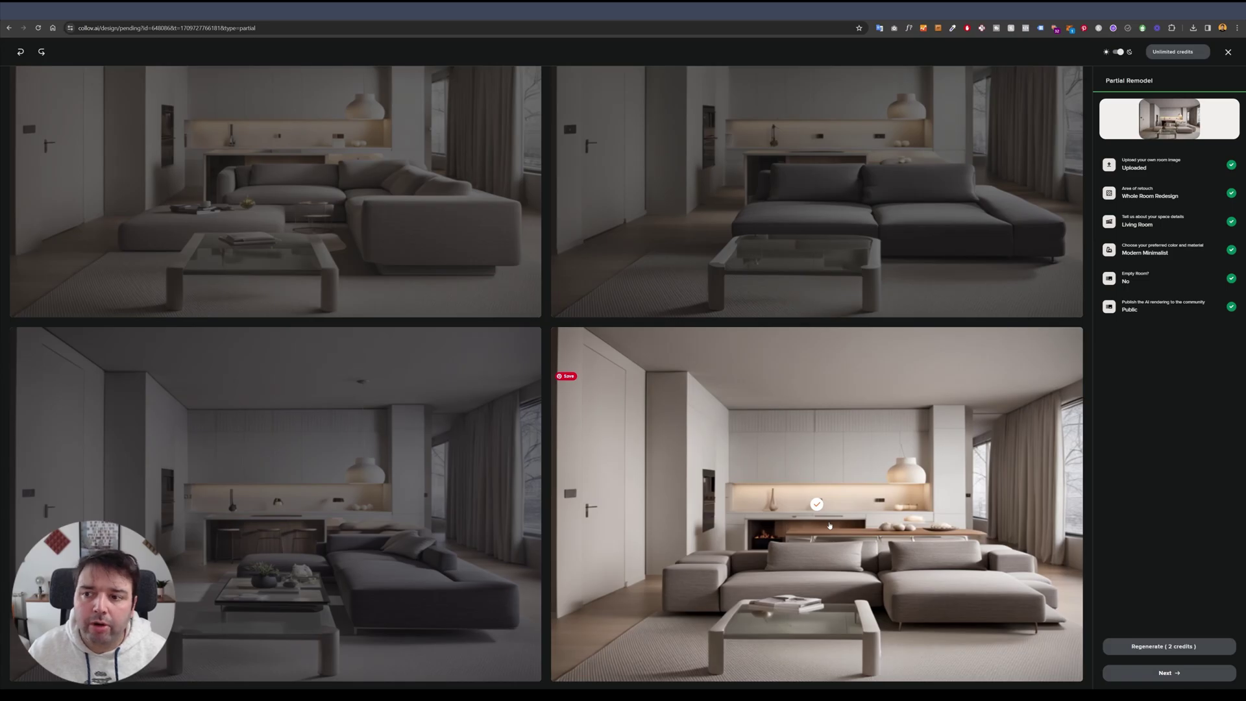
scroll(830, 525, "up", 2)
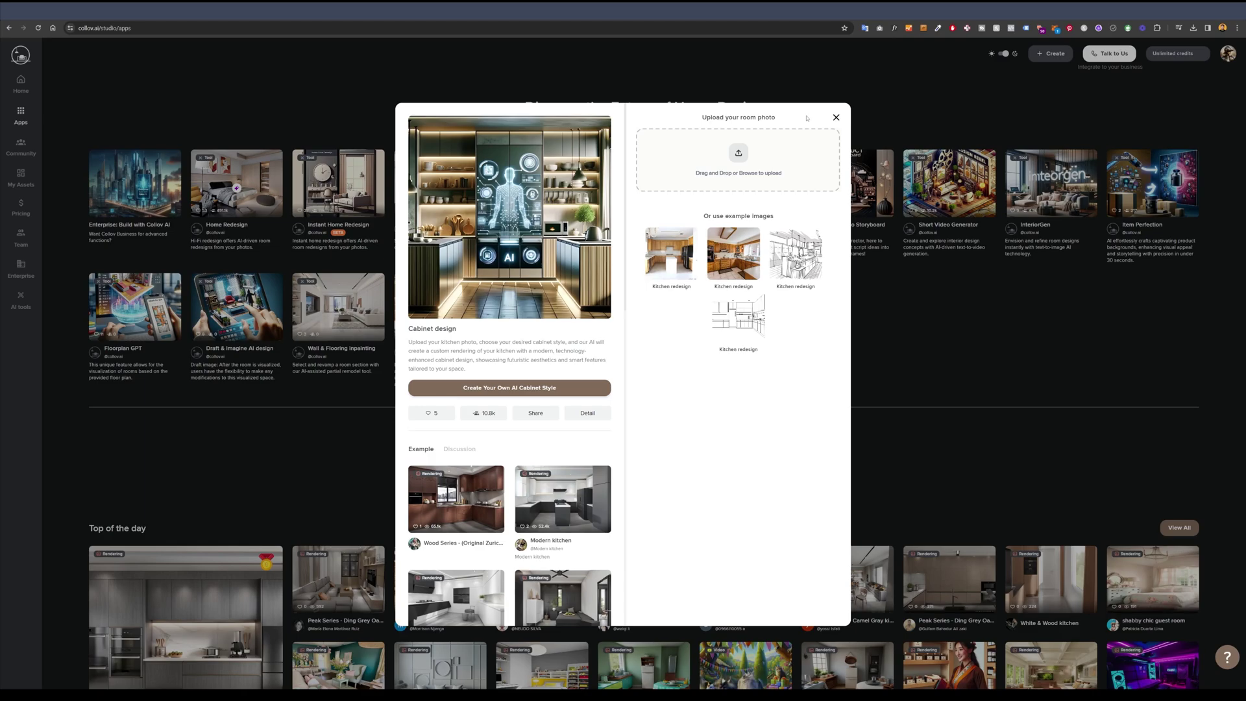
- Close the Cabinet design window and examine the generation history of the Dark Cherry kitchen in the AI Community
left_click(836, 117)
scroll(849, 368, "down", 3)
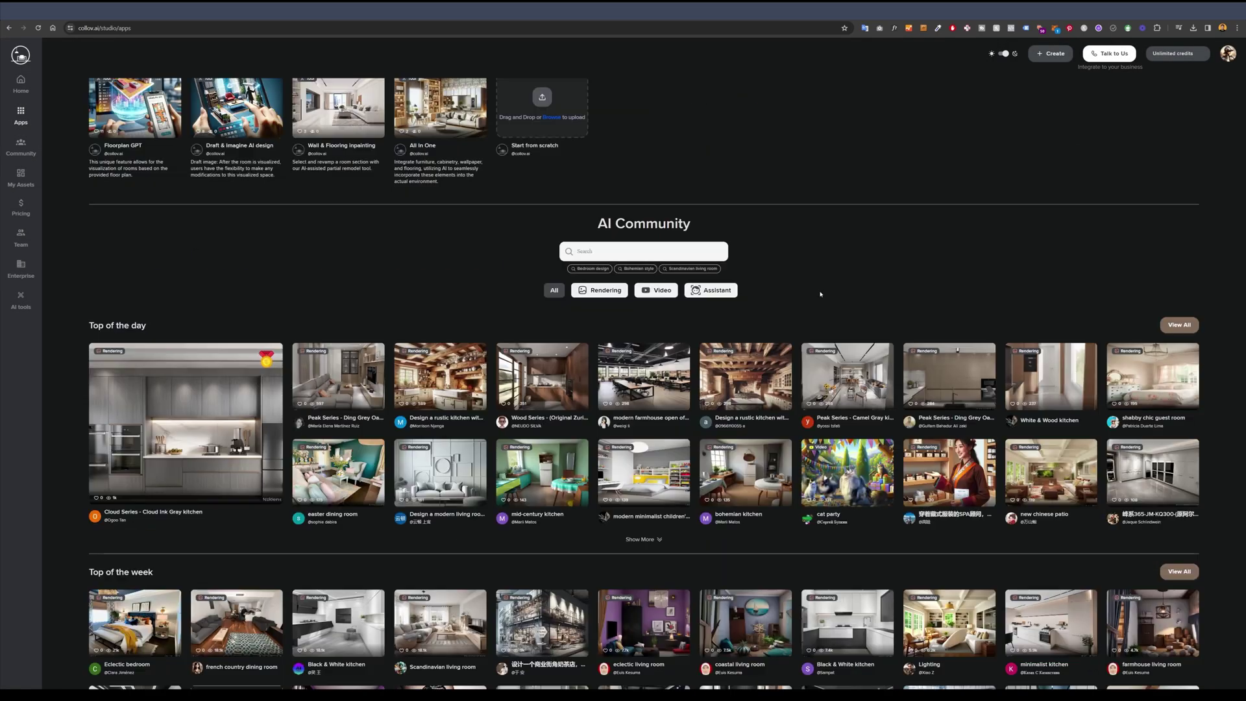
scroll(837, 269, "down", 1)
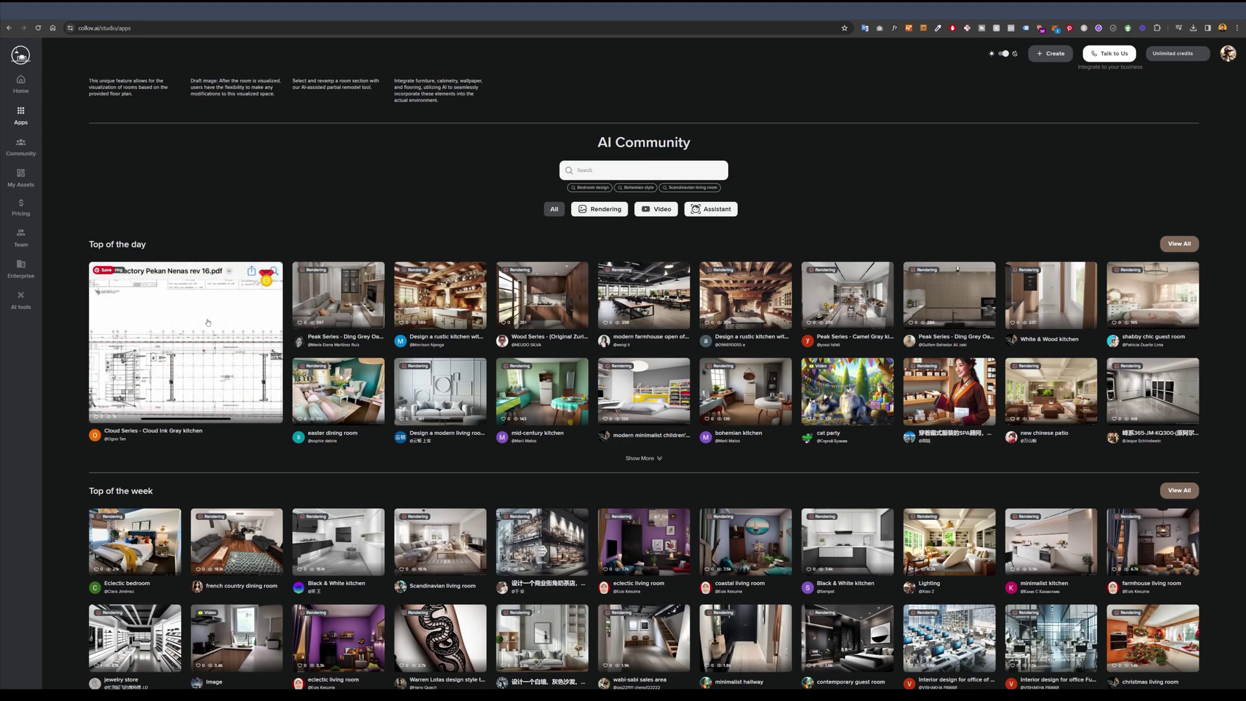
left_click(565, 300)
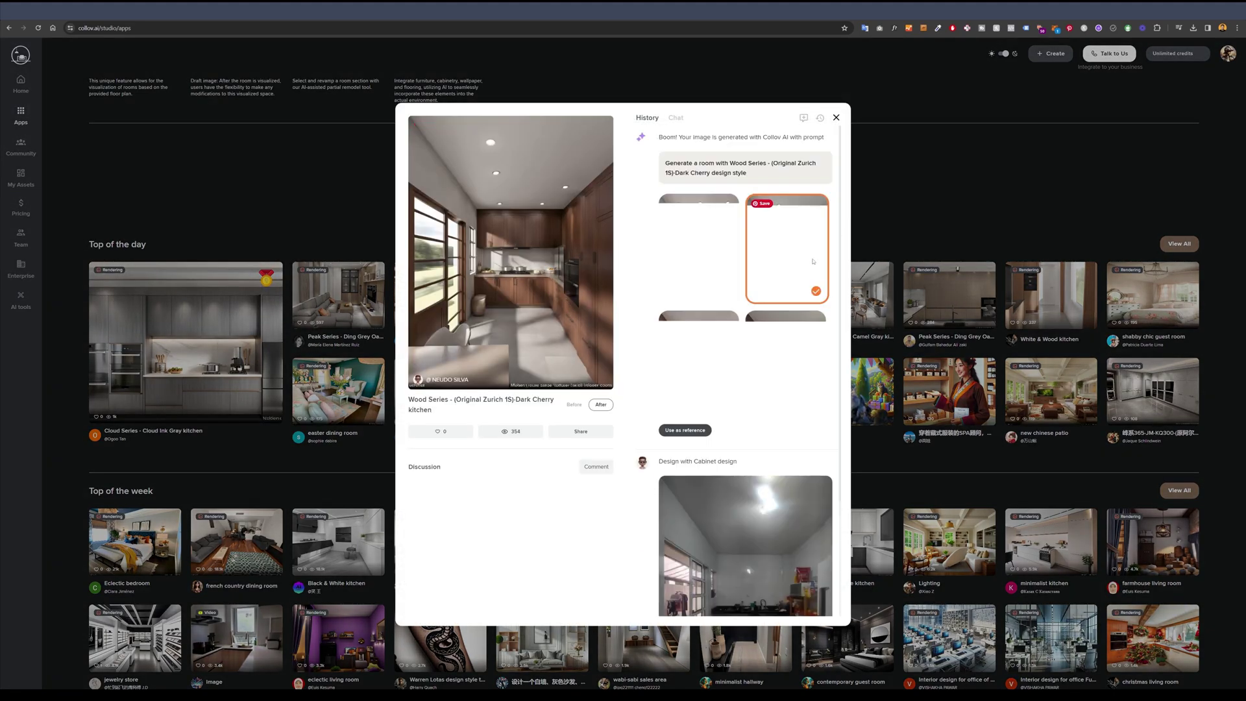
scroll(815, 400, "down", 2)
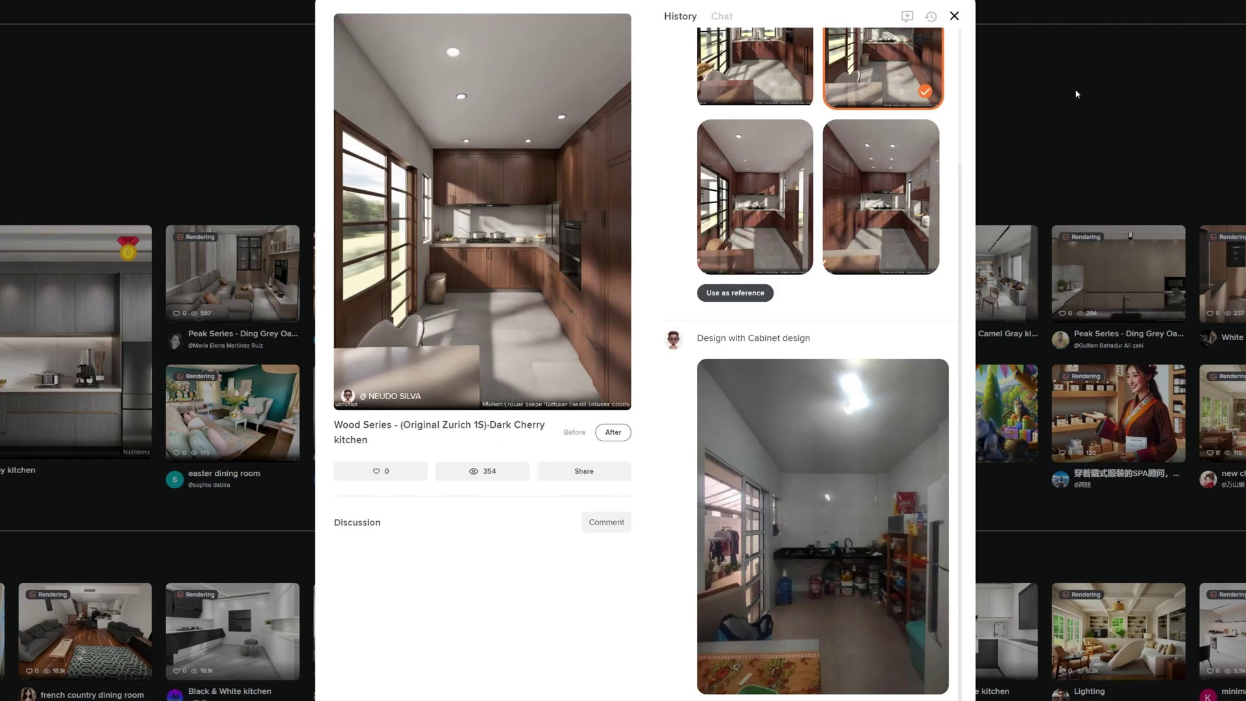
- Examine the minimalist kitchen's renderings and source photo in the AI Community, and return to the apps list
left_click(998, 198)
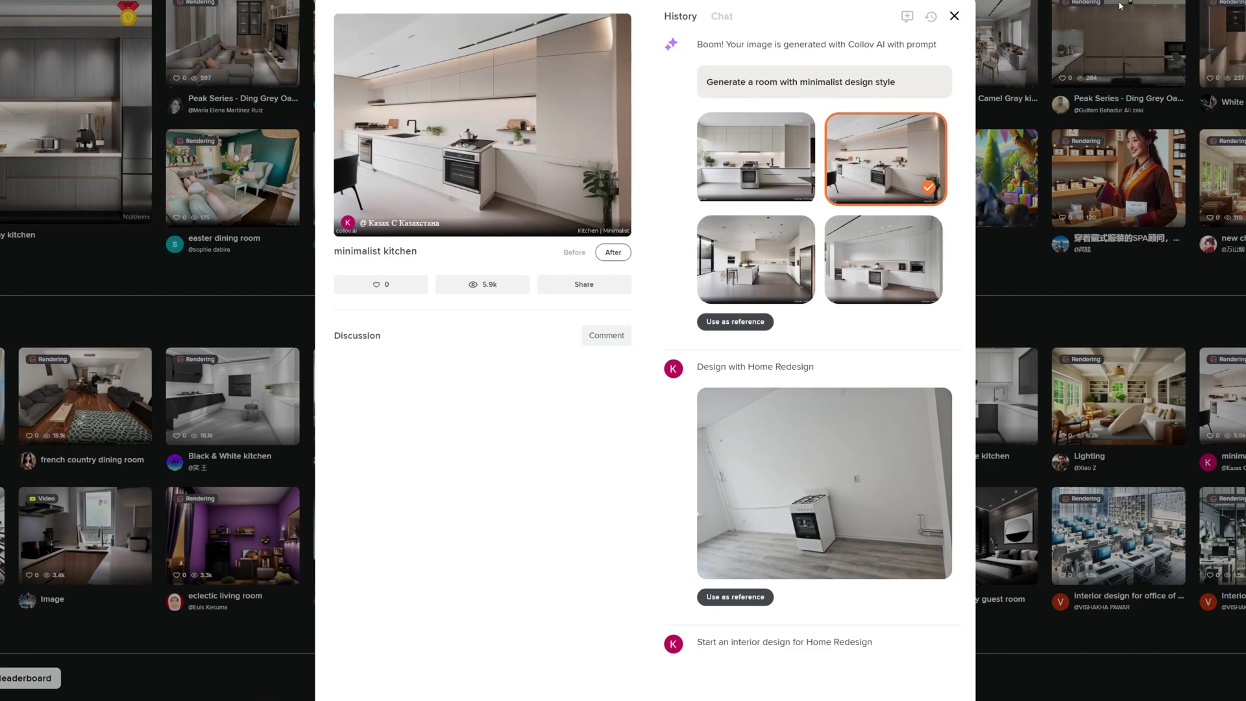
key("Escape")
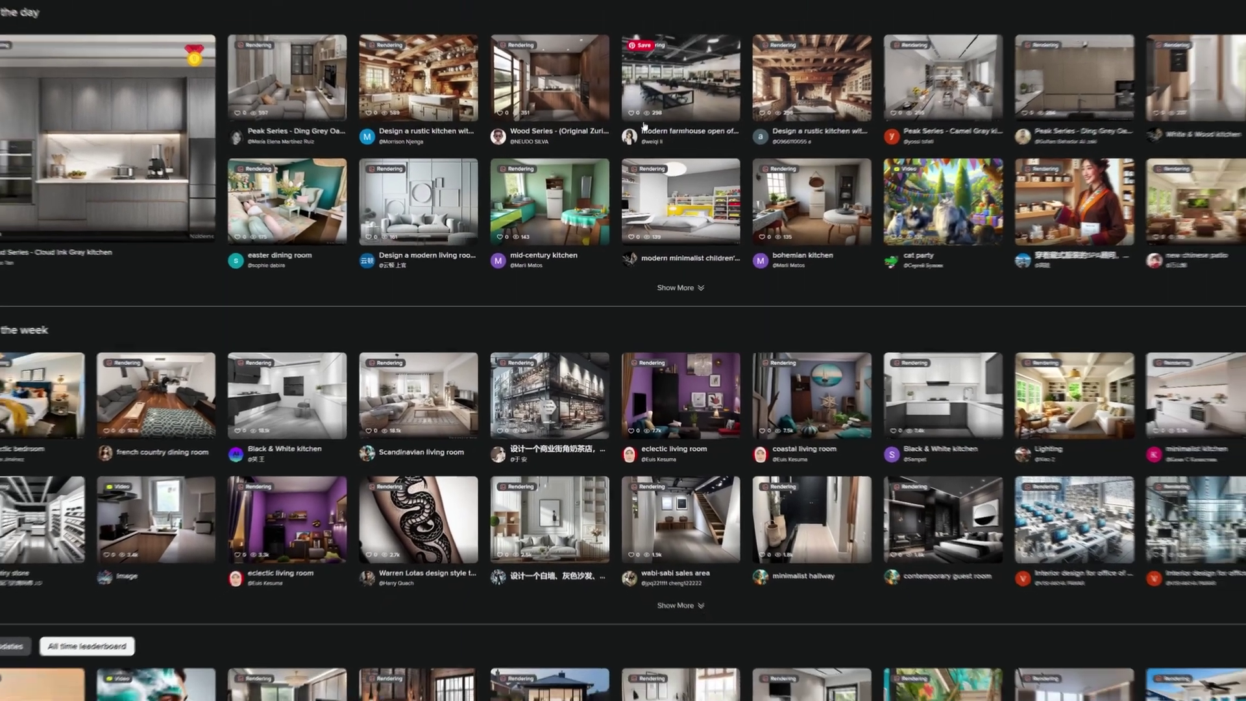
scroll(623, 350, "up", 5)
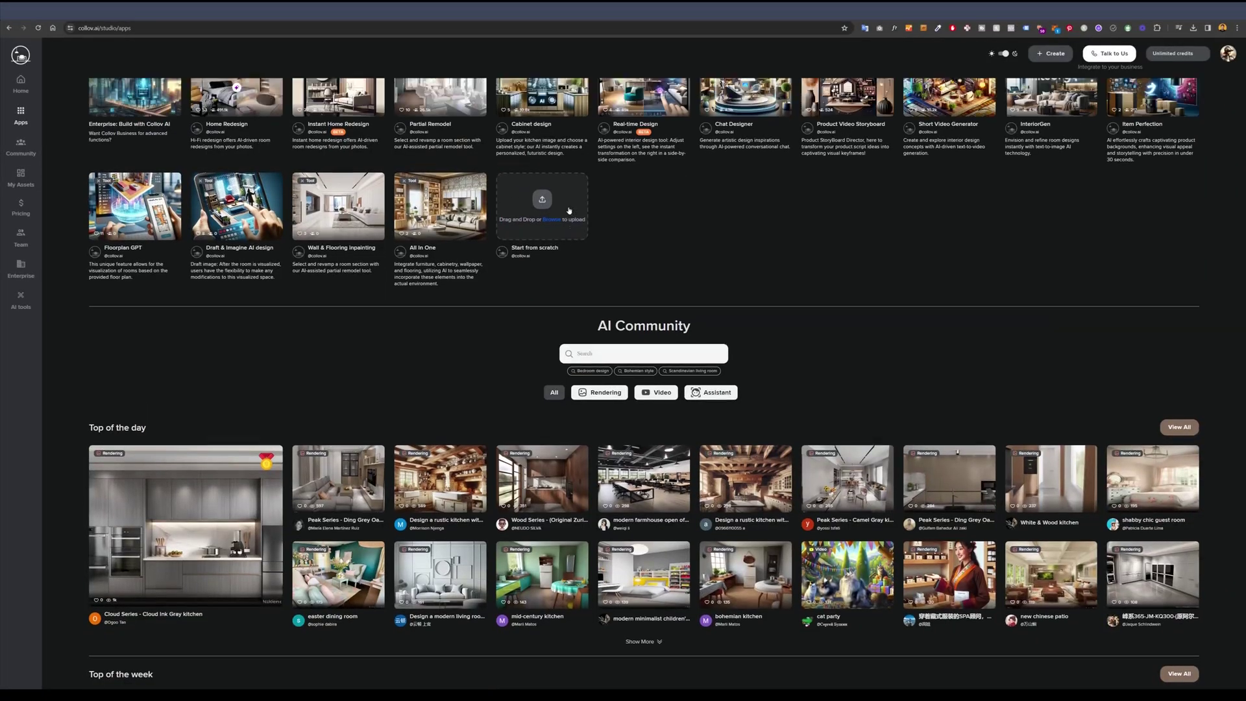
- Open the Cabinet design app and upload the black-and-white kitchen line drawing as the room photo
left_click(542, 185)
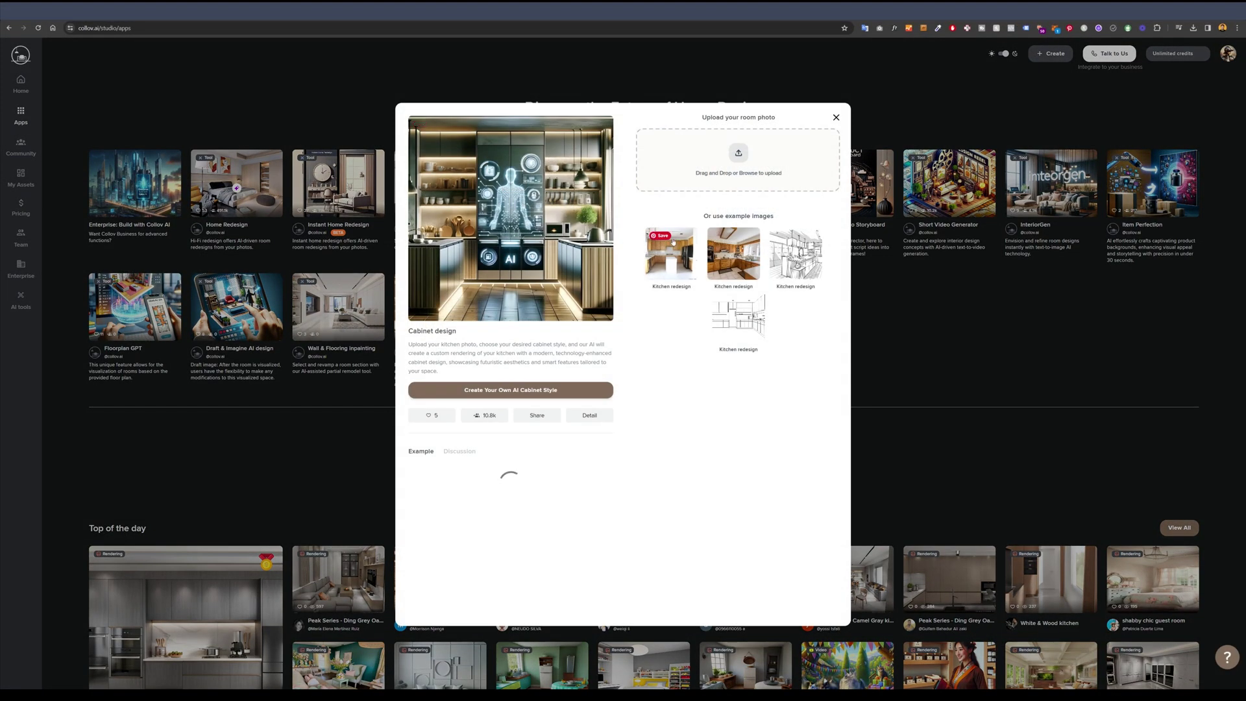
left_click(744, 160)
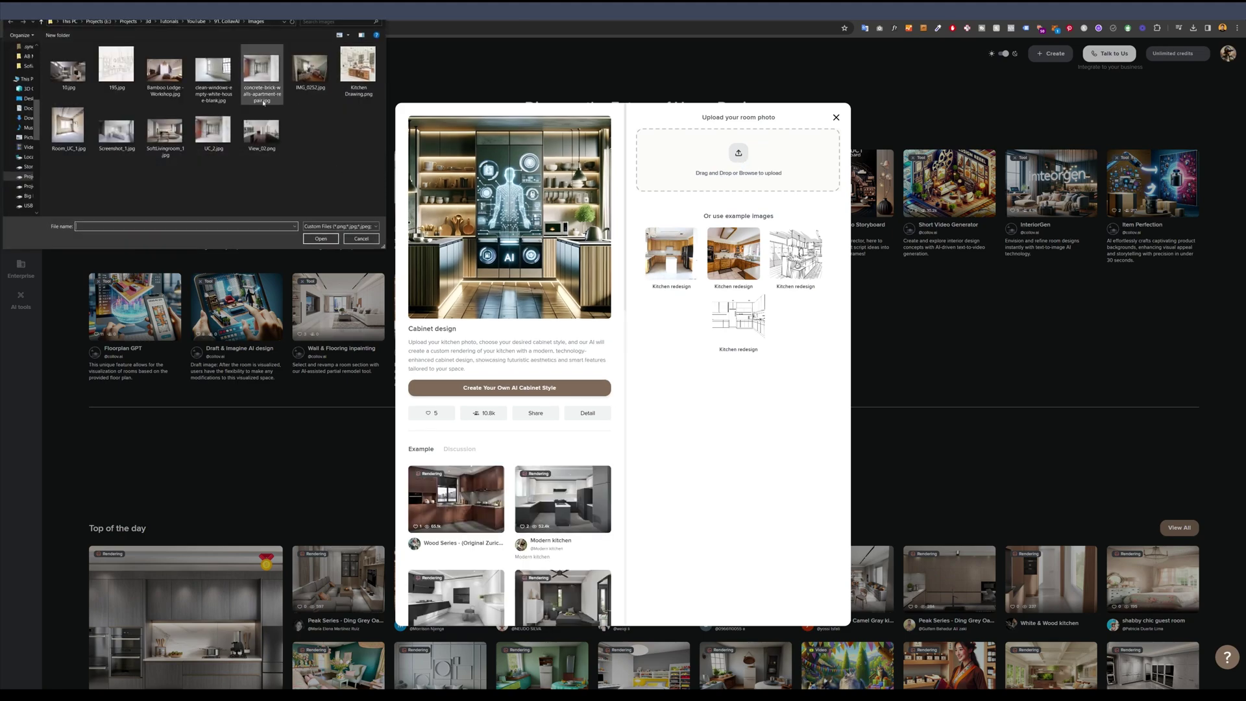
left_click(127, 76)
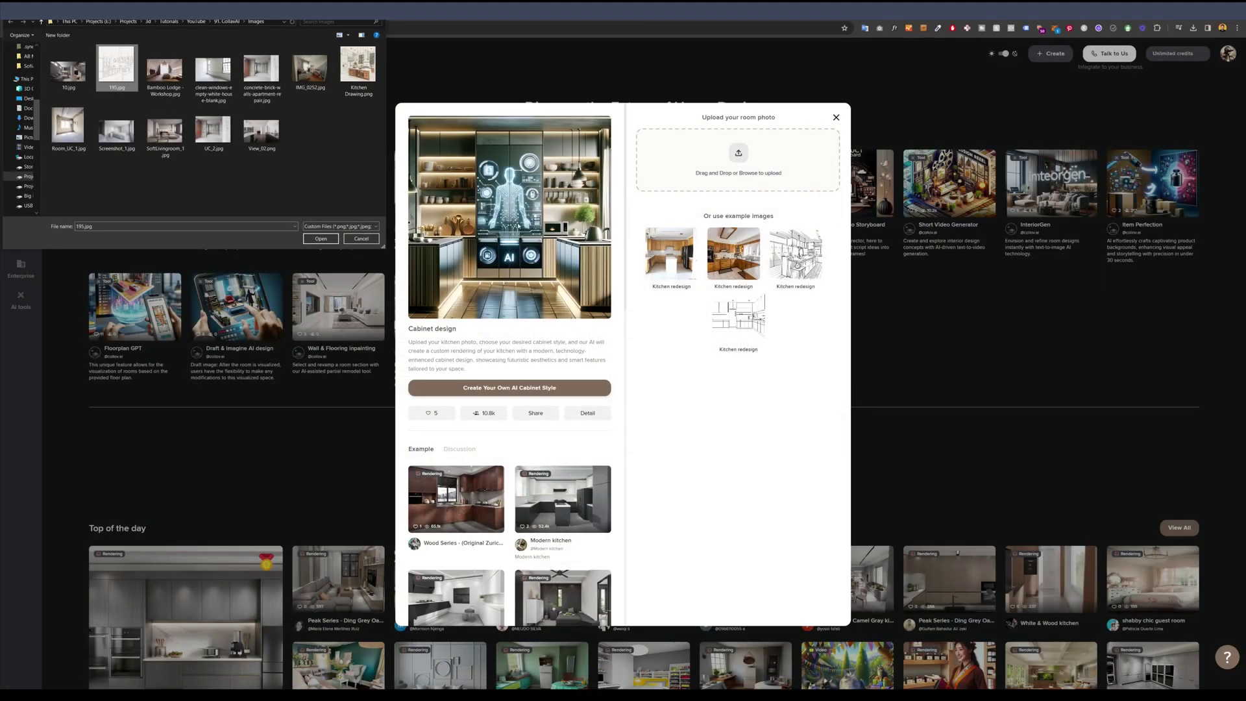
double_click(116, 67)
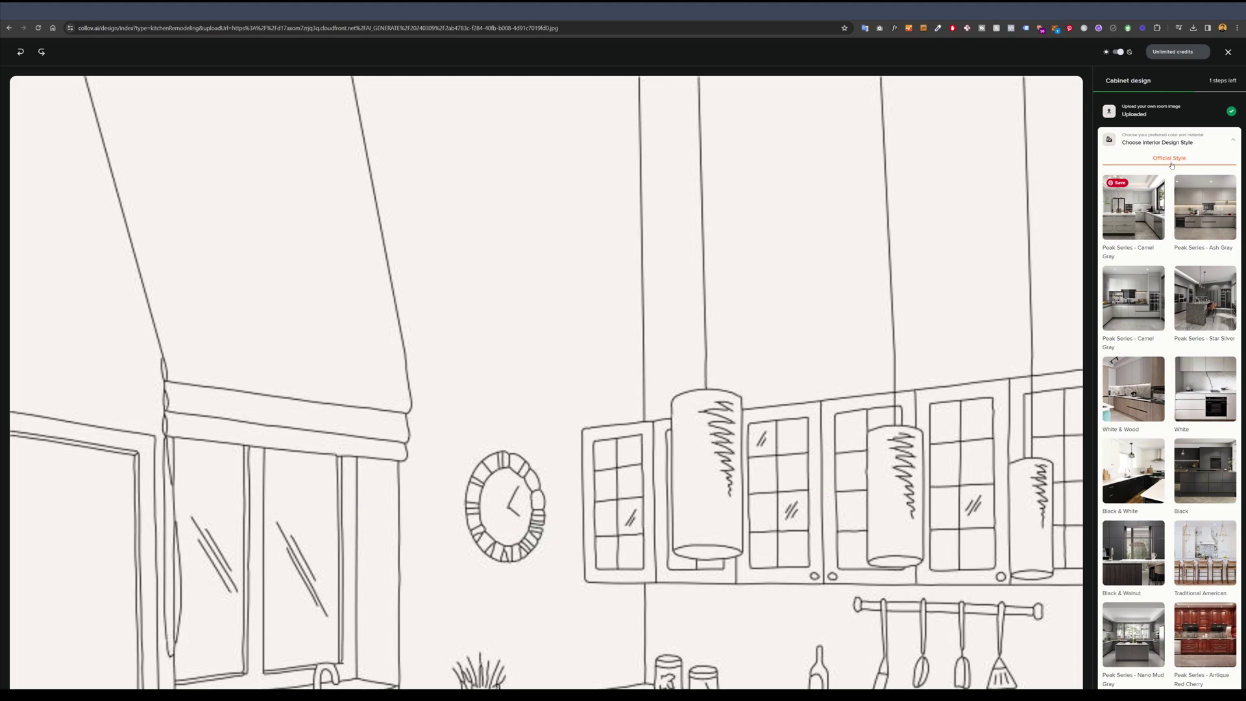
- Choose the Peak Series - (Original Aurora 2)-Ancient White style with Normal space conditions and generate the kitchen renderings
left_click(1201, 143)
left_click(1200, 143)
scroll(1155, 321, "down", 2)
scroll(1154, 322, "down", 4)
scroll(1159, 333, "down", 6)
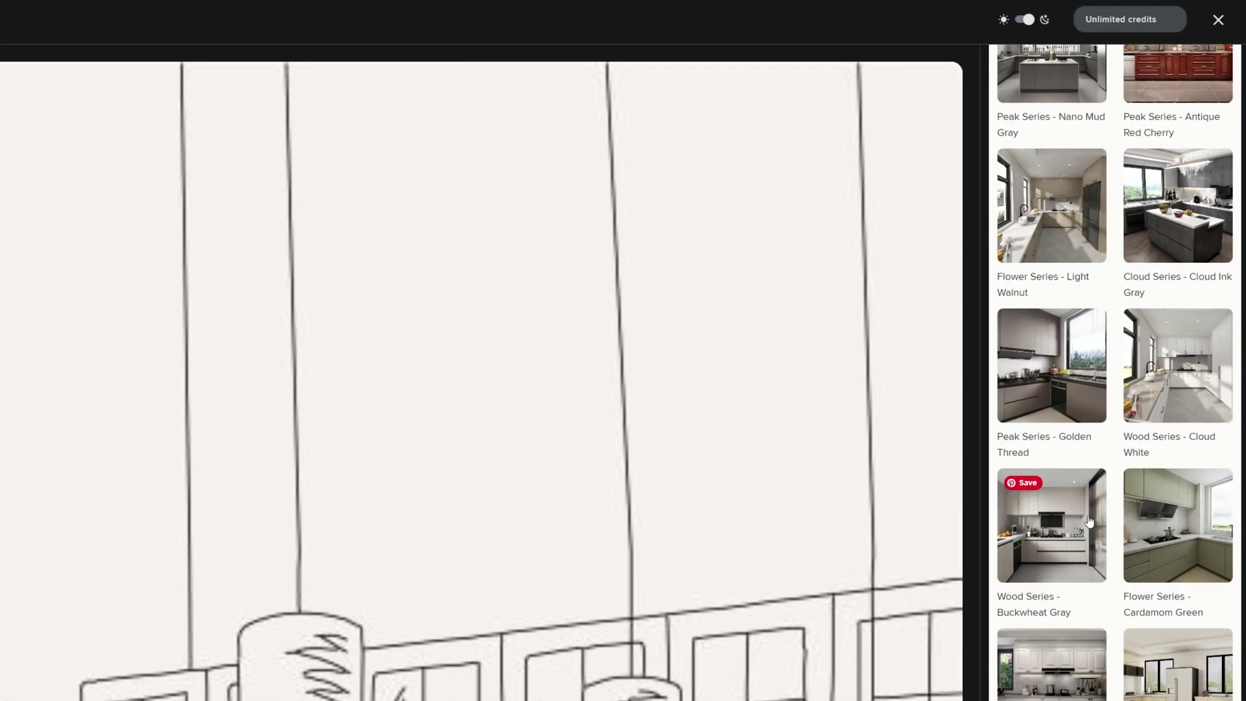
scroll(1090, 521, "down", 6)
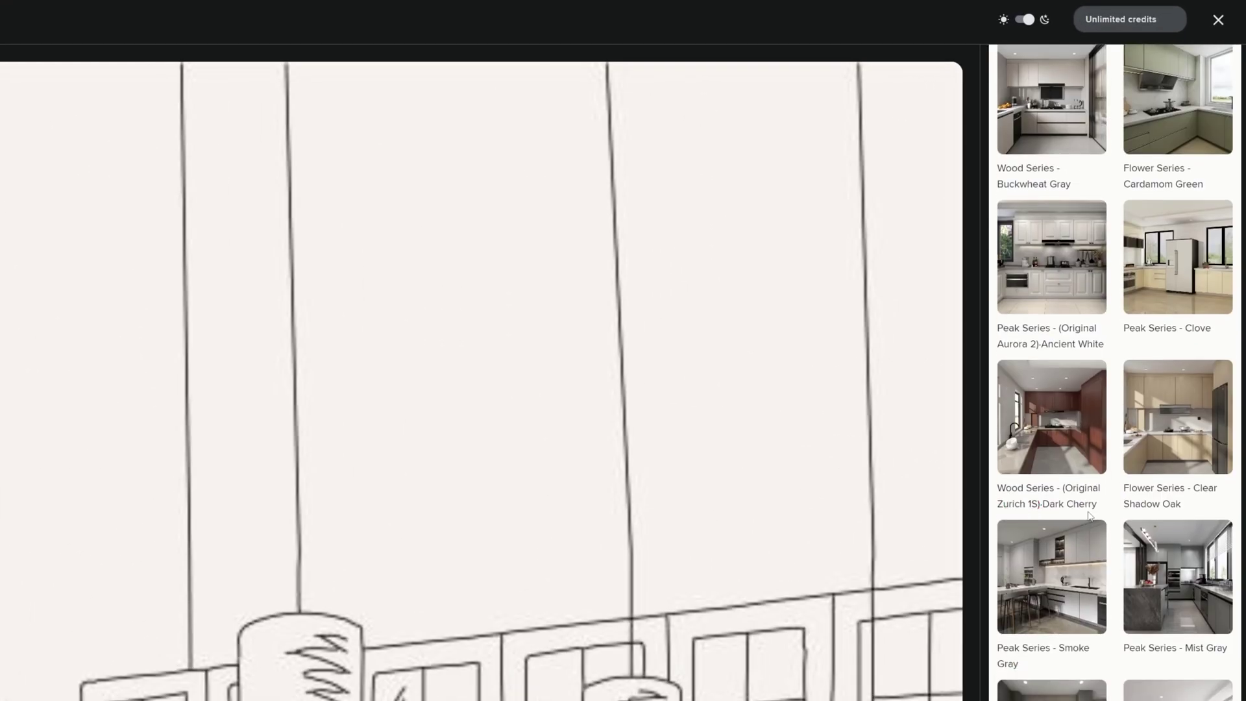
left_click(1061, 278)
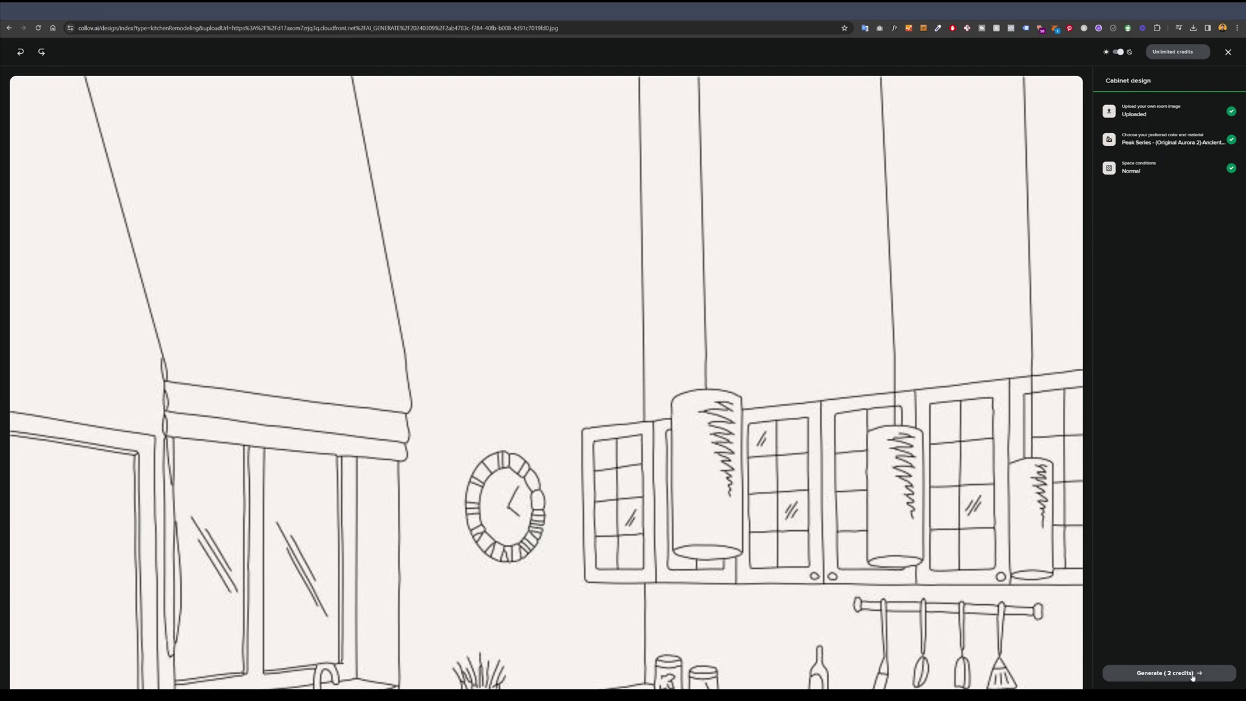
left_click(1143, 170)
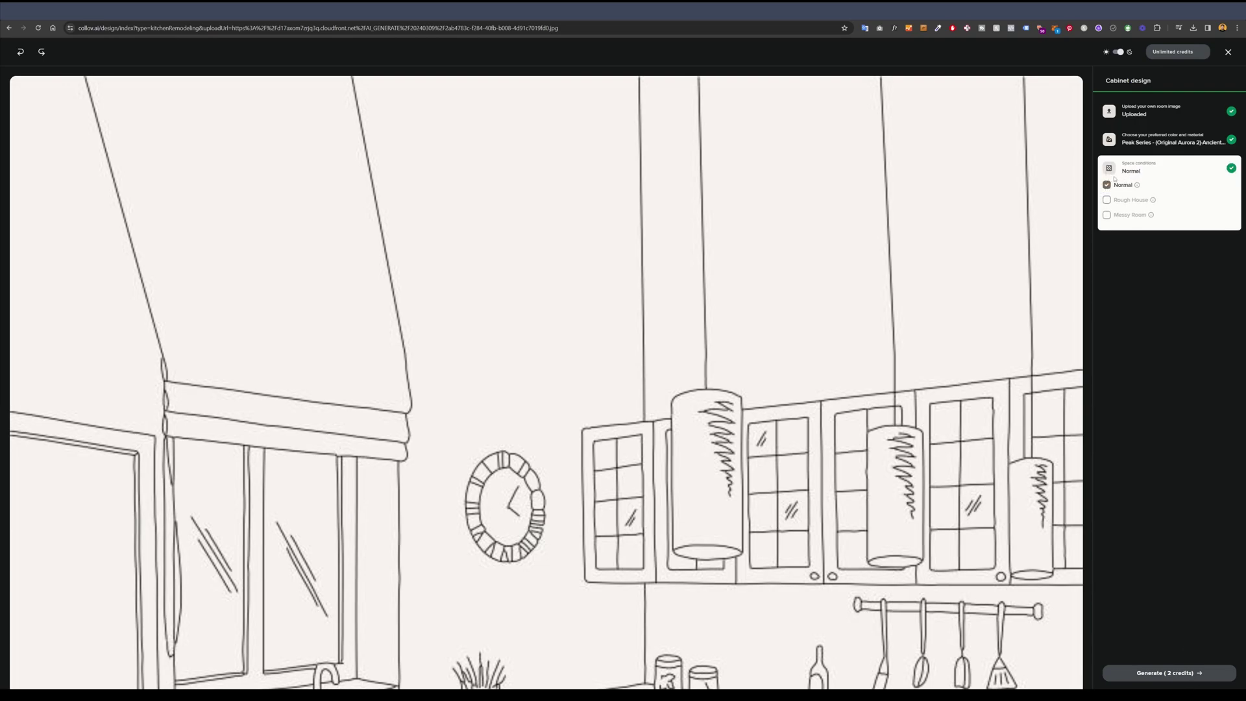
left_click(1196, 673)
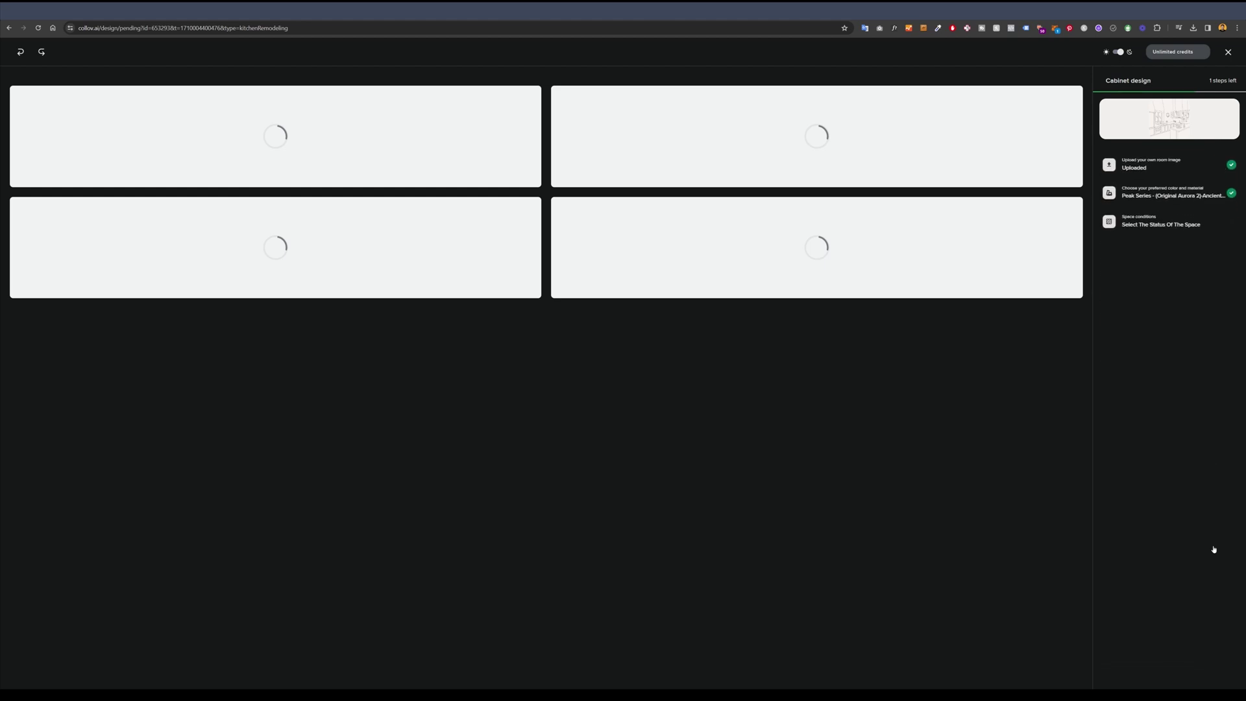
- Review the generated kitchens, select the fourth rendering with slim dark pendant lights and proceed to its design result
scroll(865, 248, "down", 6)
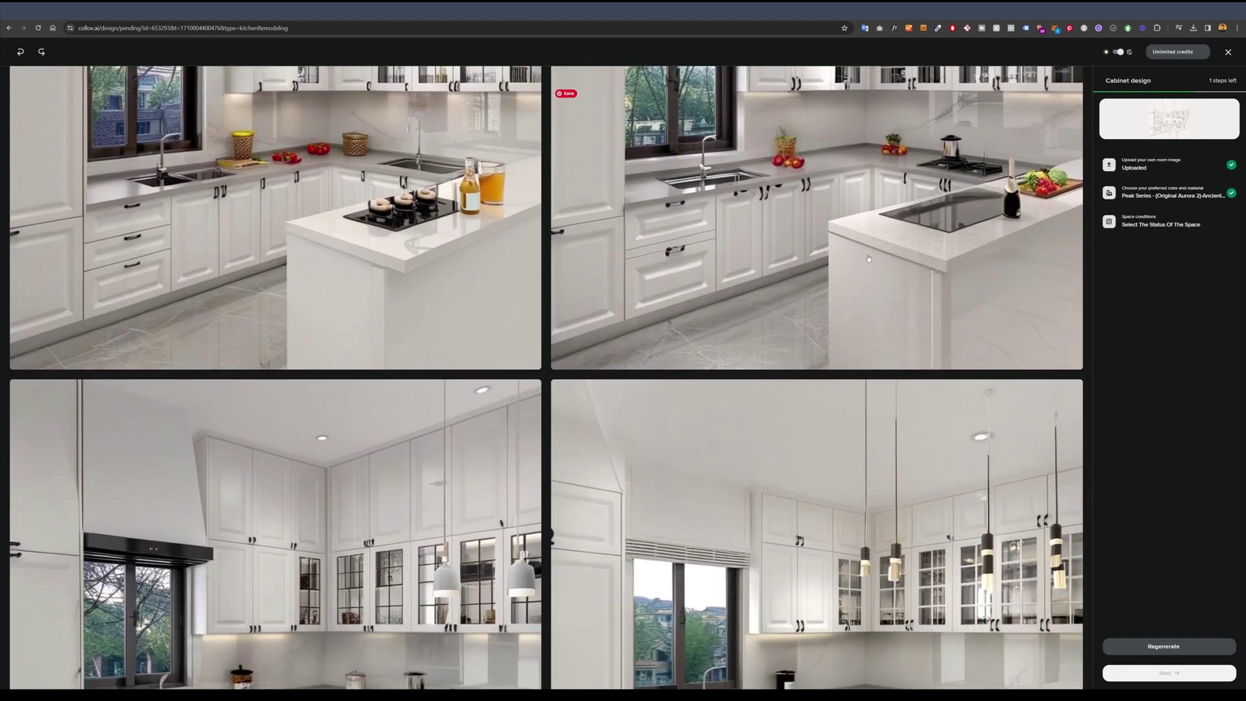
scroll(866, 248, "down", 1)
scroll(864, 246, "up", 1)
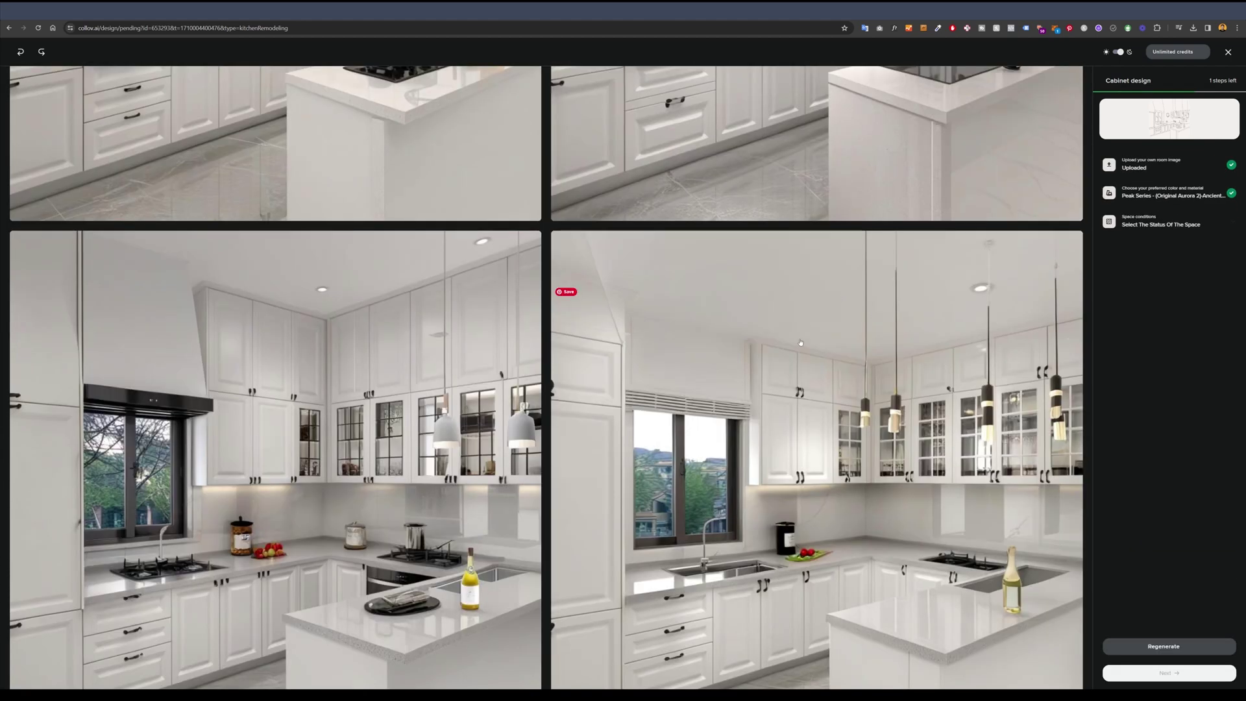
left_click(864, 260)
scroll(864, 260, "down", 1)
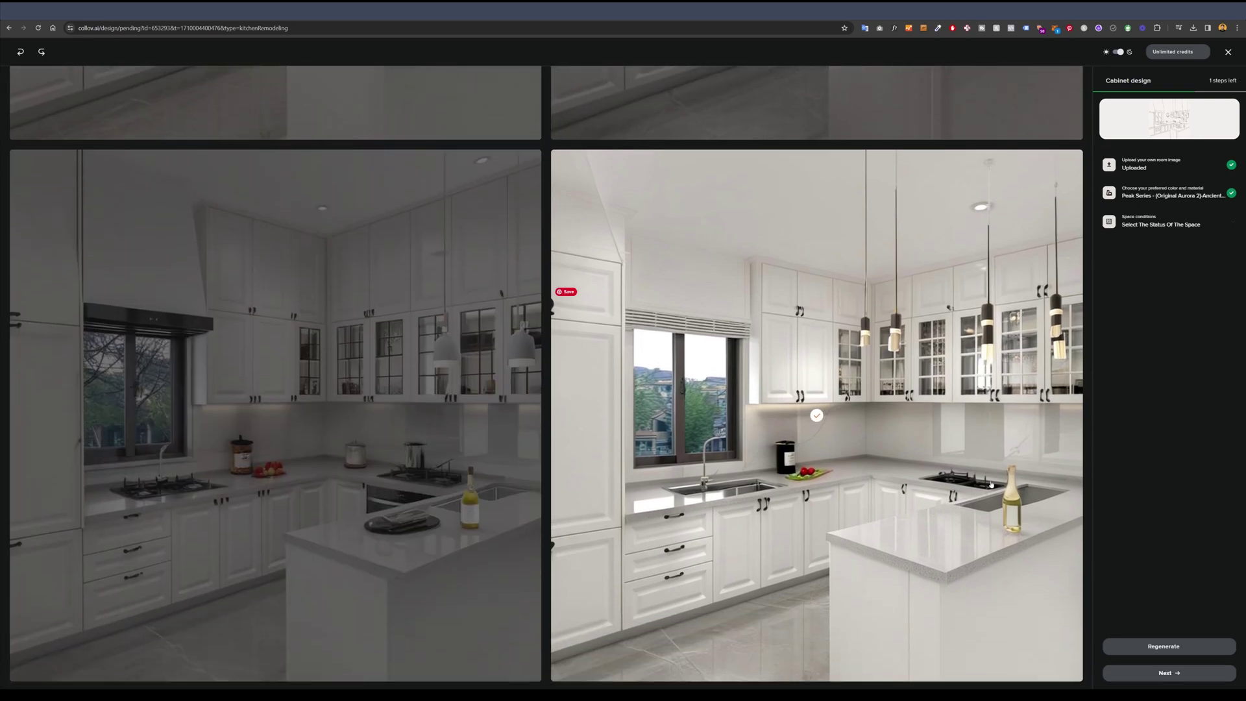
left_click(1169, 676)
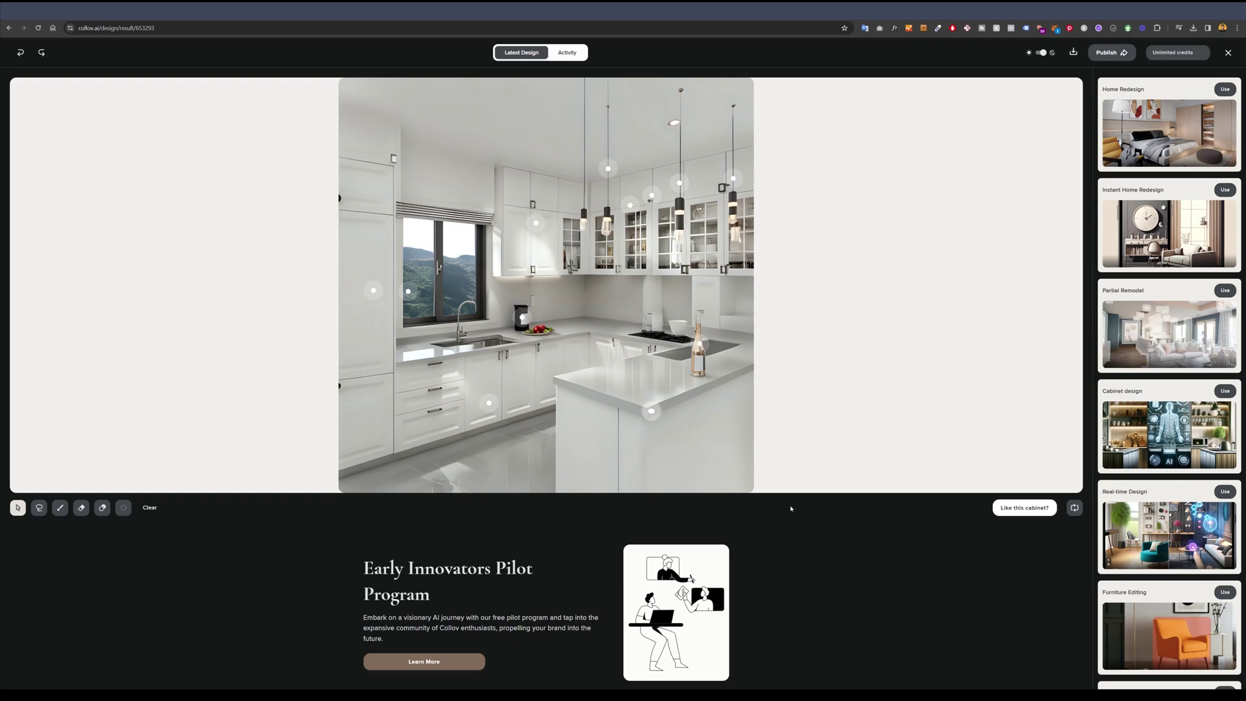
- View the cabinet vendor contact form, close it and browse similar items for the upper cabinet beside the window
left_click(1019, 510)
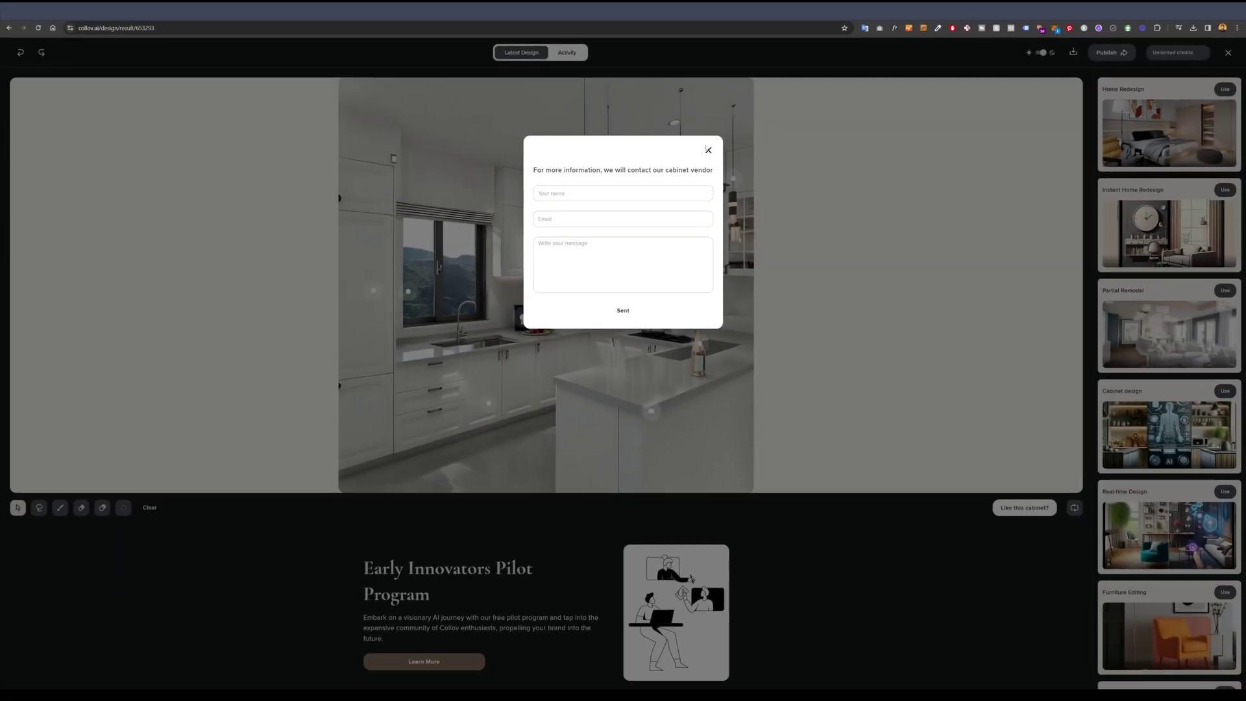
left_click(1023, 300)
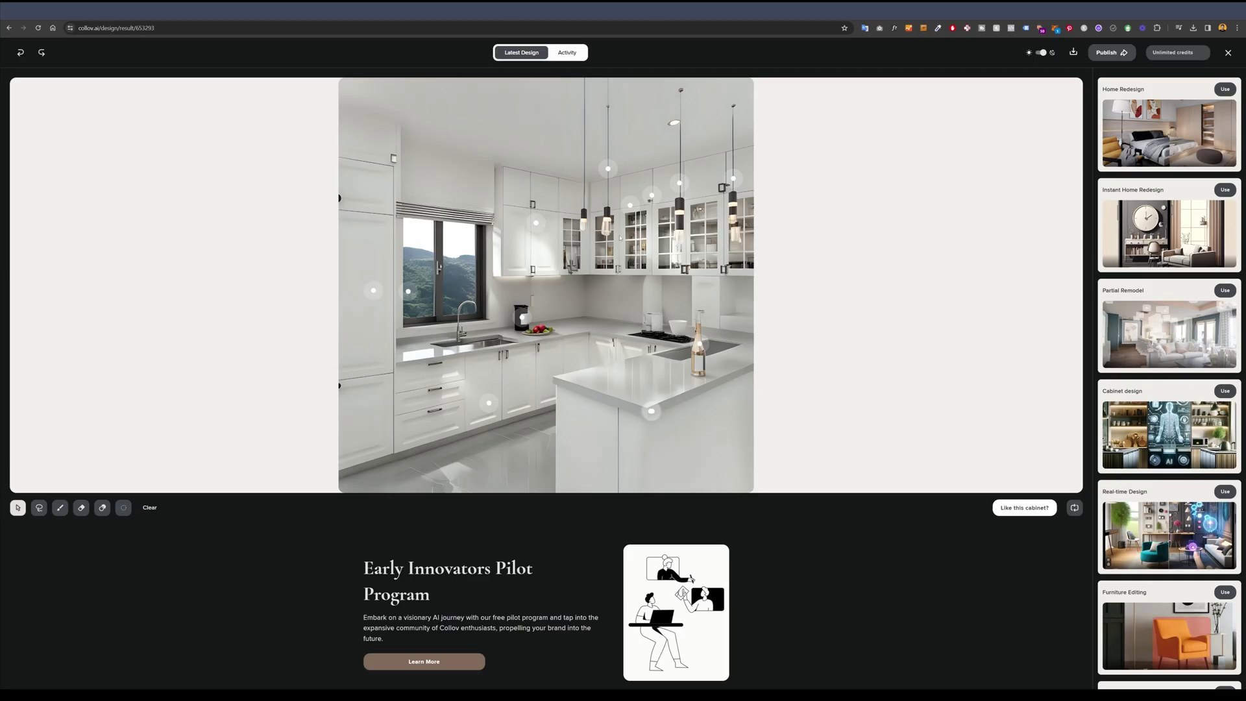
left_click(533, 224)
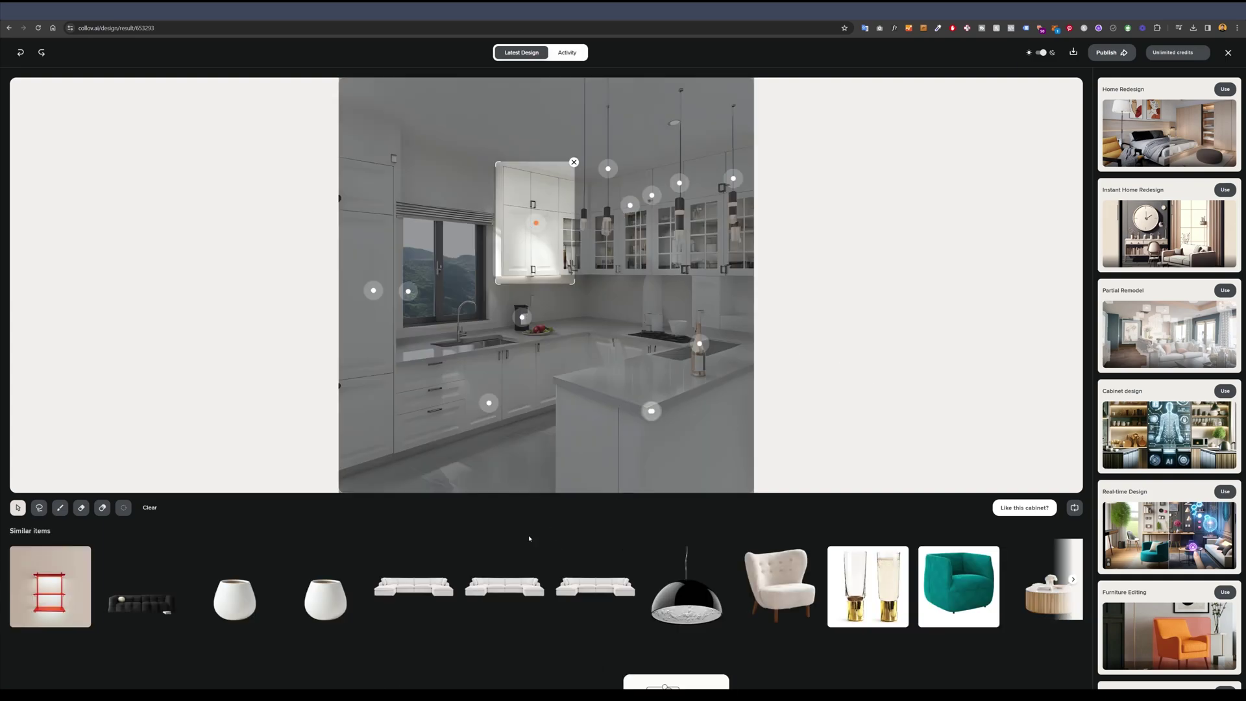
scroll(518, 547, "down", 2)
scroll(518, 547, "up", 2)
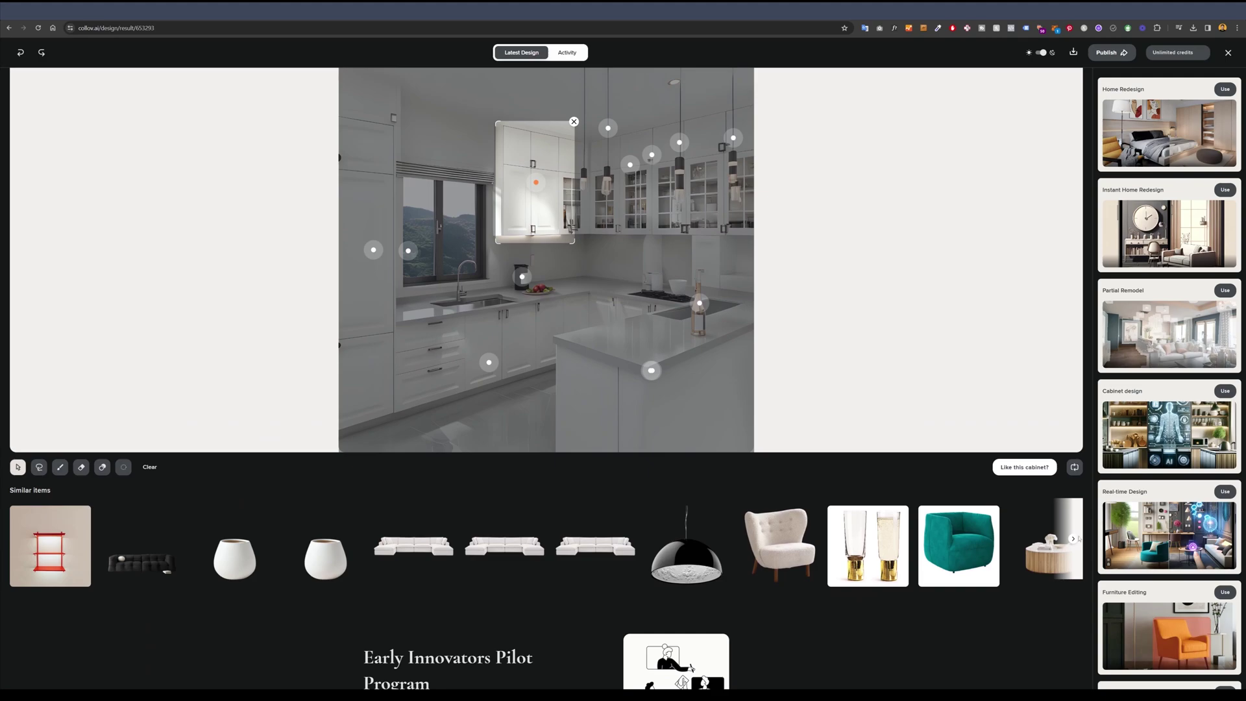
left_click(1074, 539)
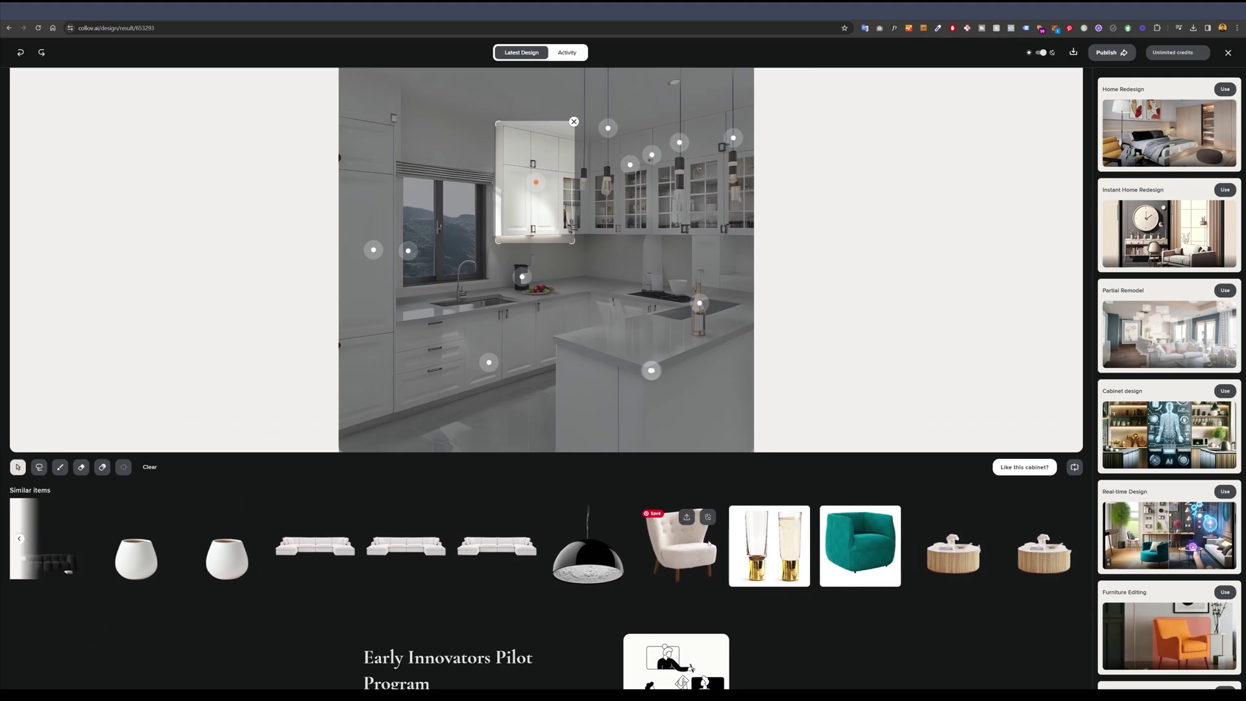
- Replace the bottle on the kitchen island with the second rounded white vase from the similar items and inspect the enhanced rendering
left_click(699, 308)
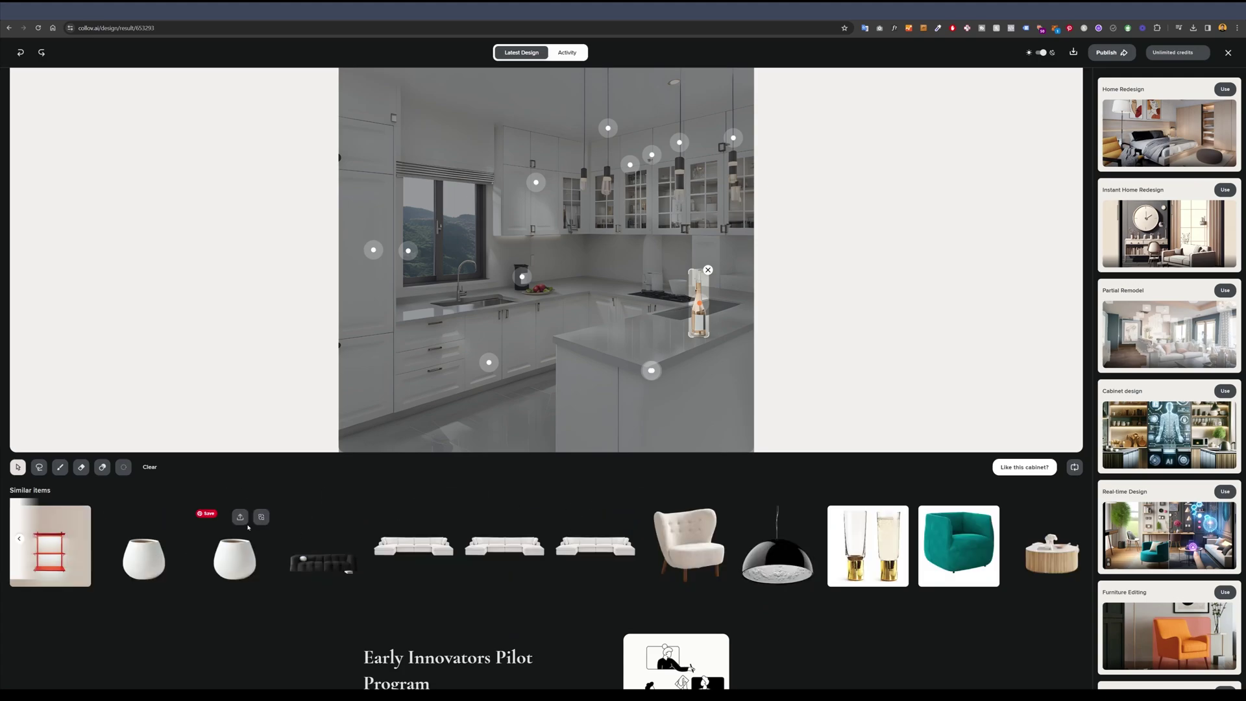
left_click(261, 516)
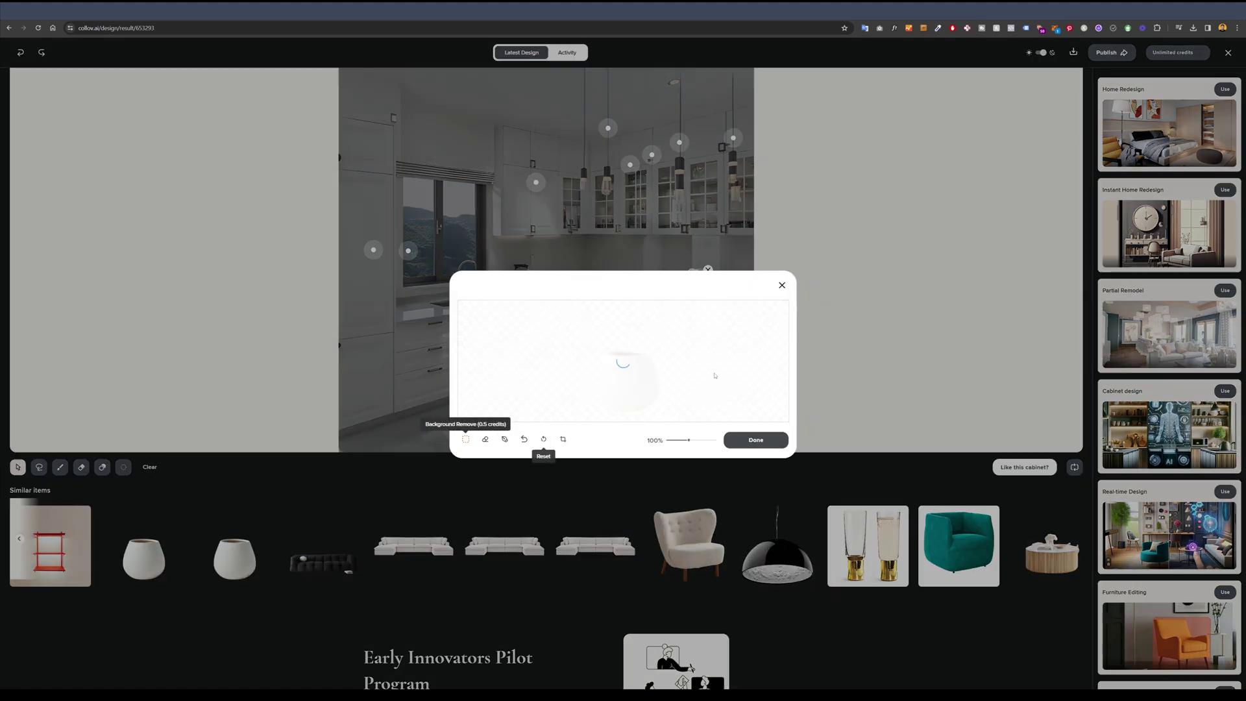
left_click(757, 441)
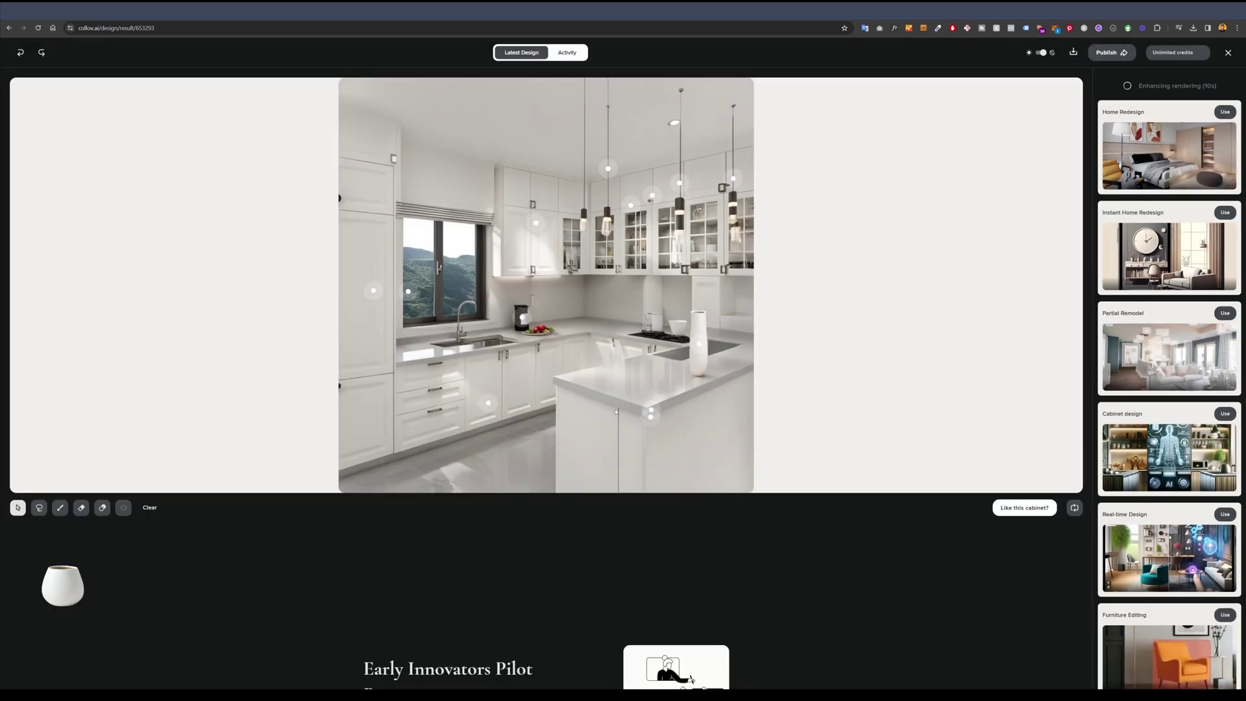
mouse_move(100, 578)
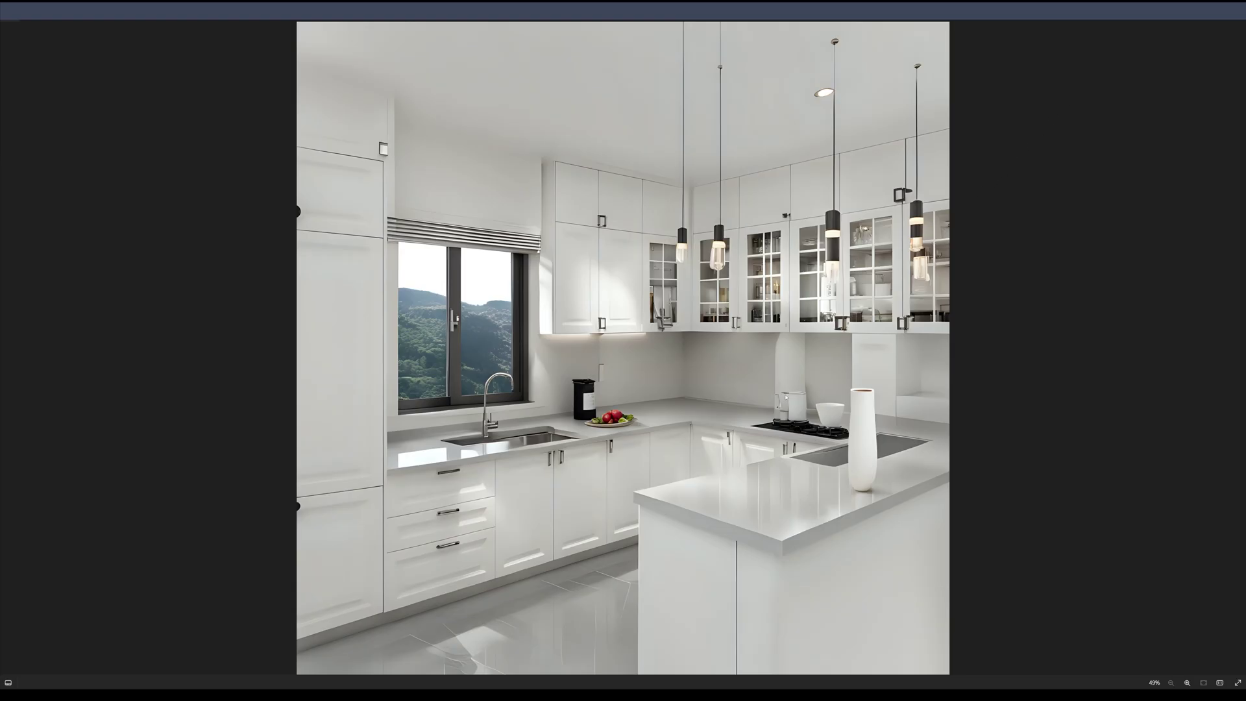
scroll(686, 421, "up", 3)
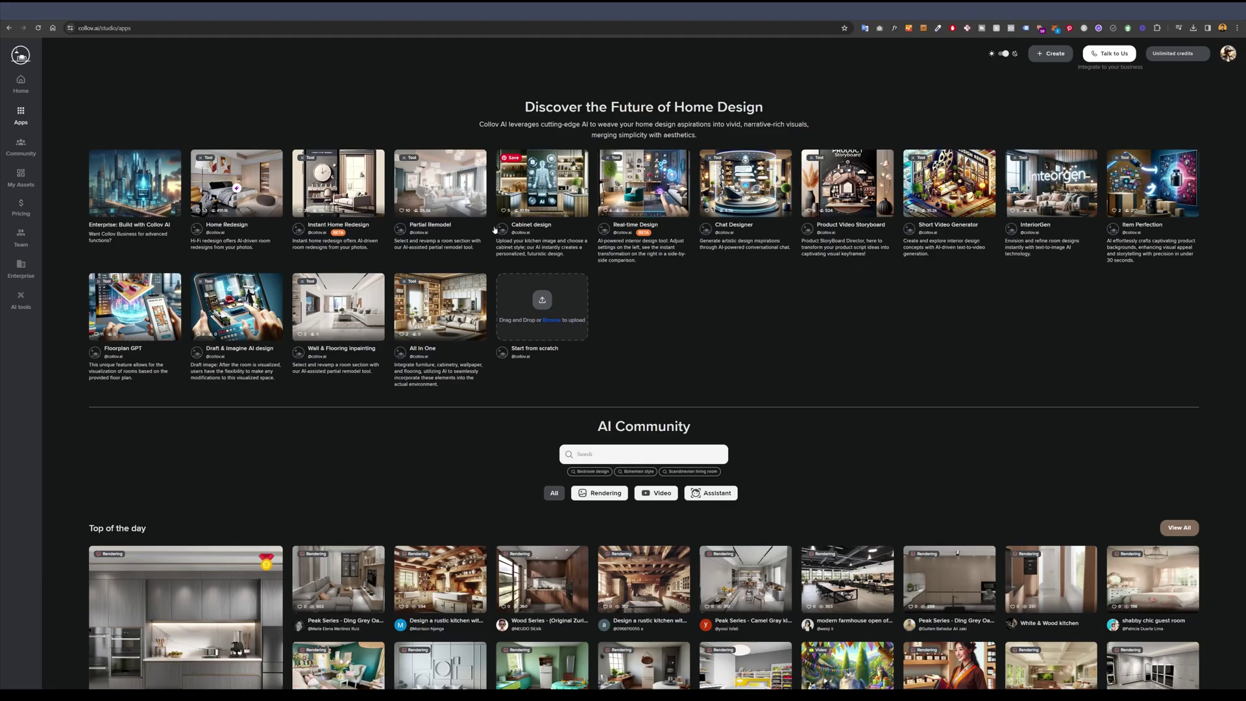
- Open the Cabinet design app and upload the photo of the empty white room with black-framed windows
left_click(542, 183)
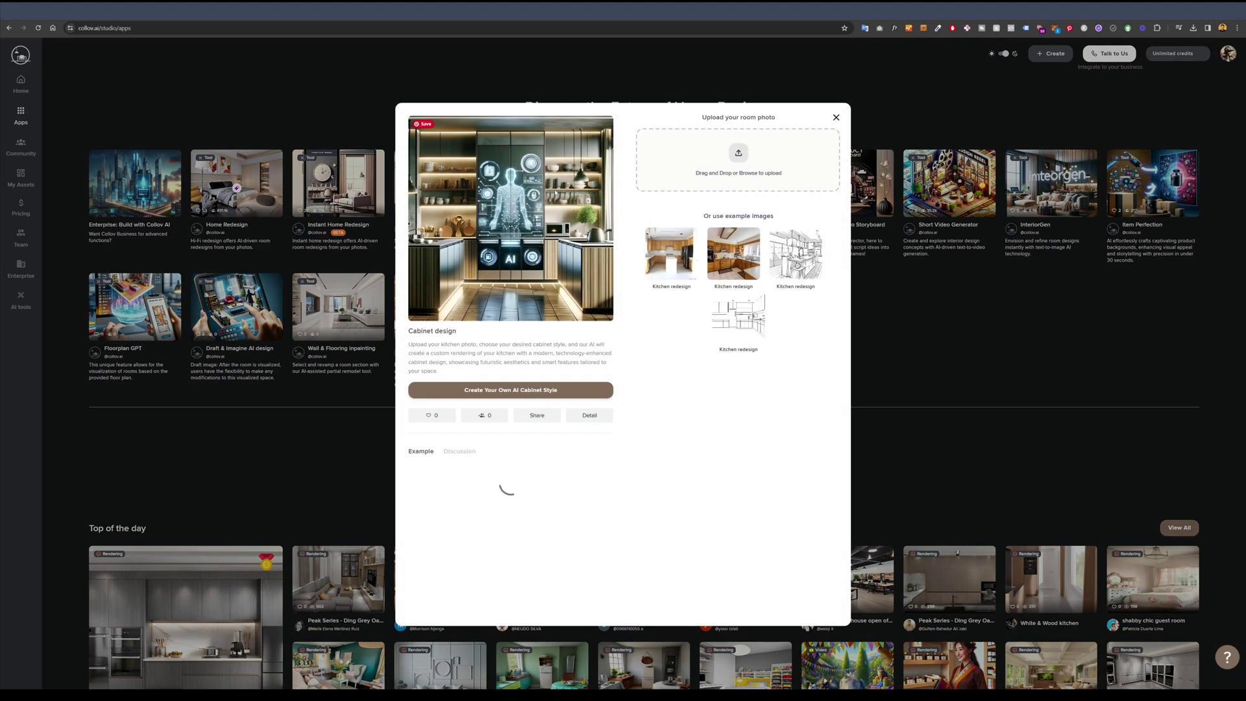
left_click(738, 162)
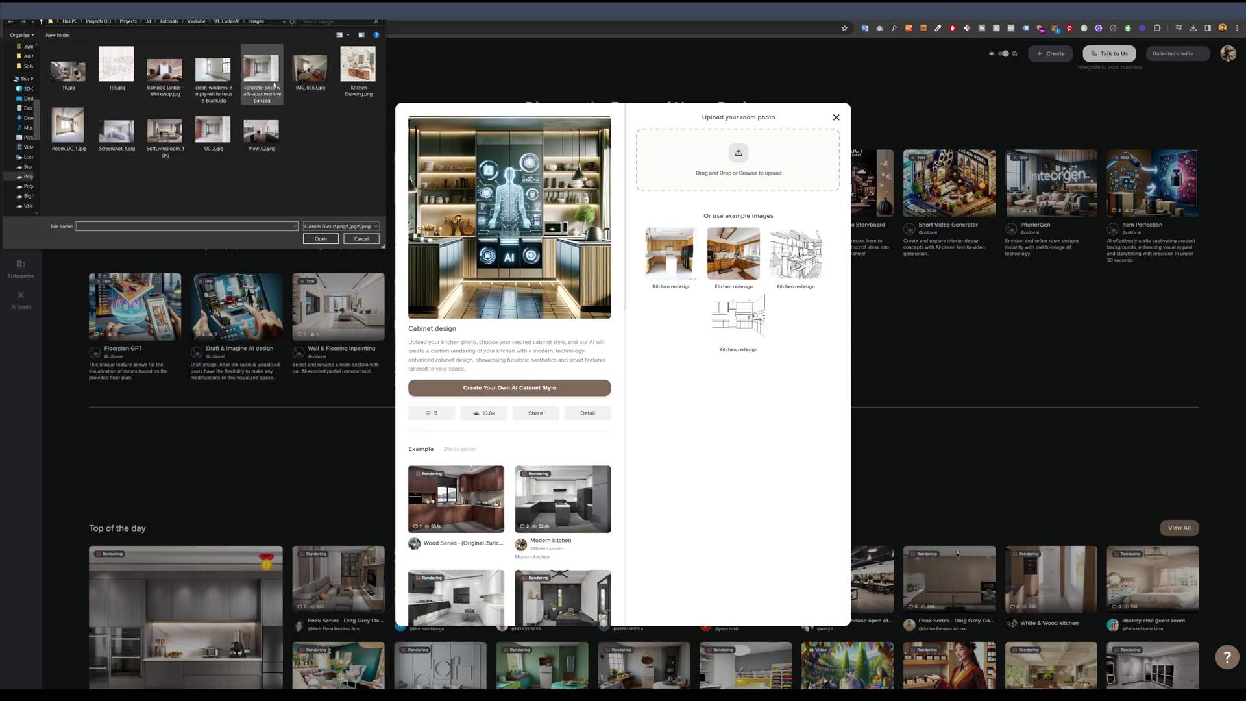
left_click(218, 76)
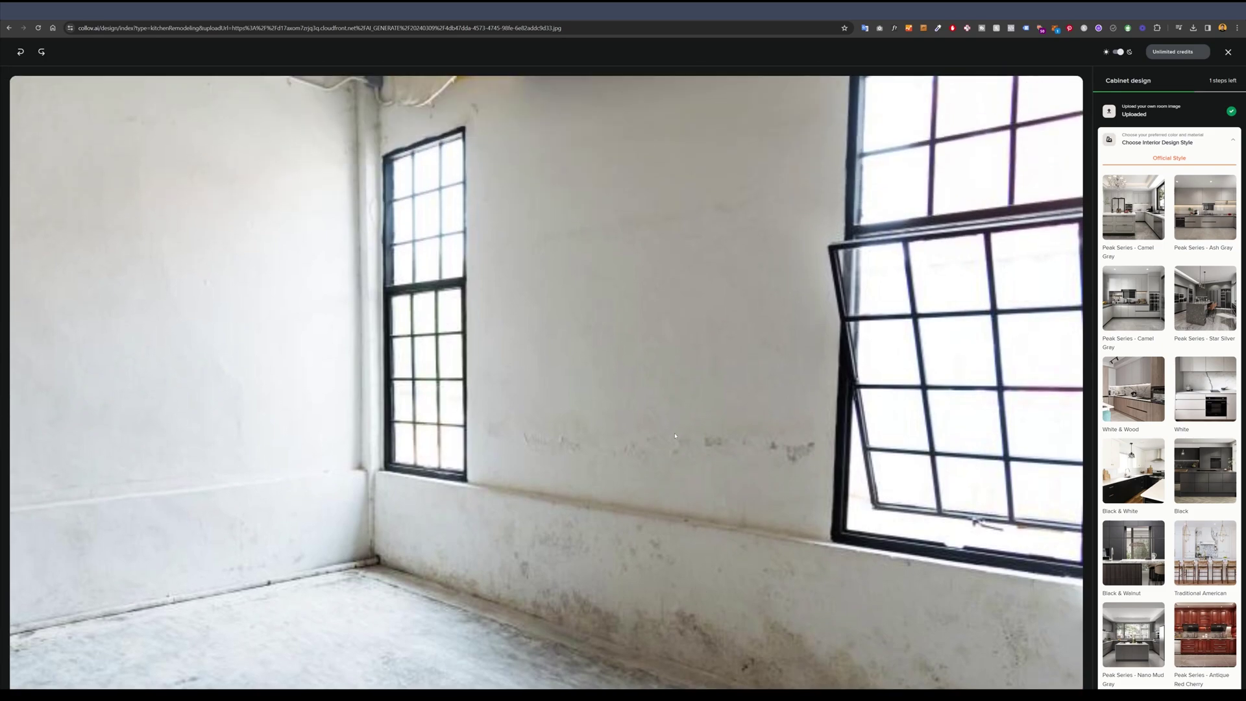
- Choose the Peak Series - Camel Gray style with Rough House space conditions, generate the kitchens and review the renderings
left_click(1143, 275)
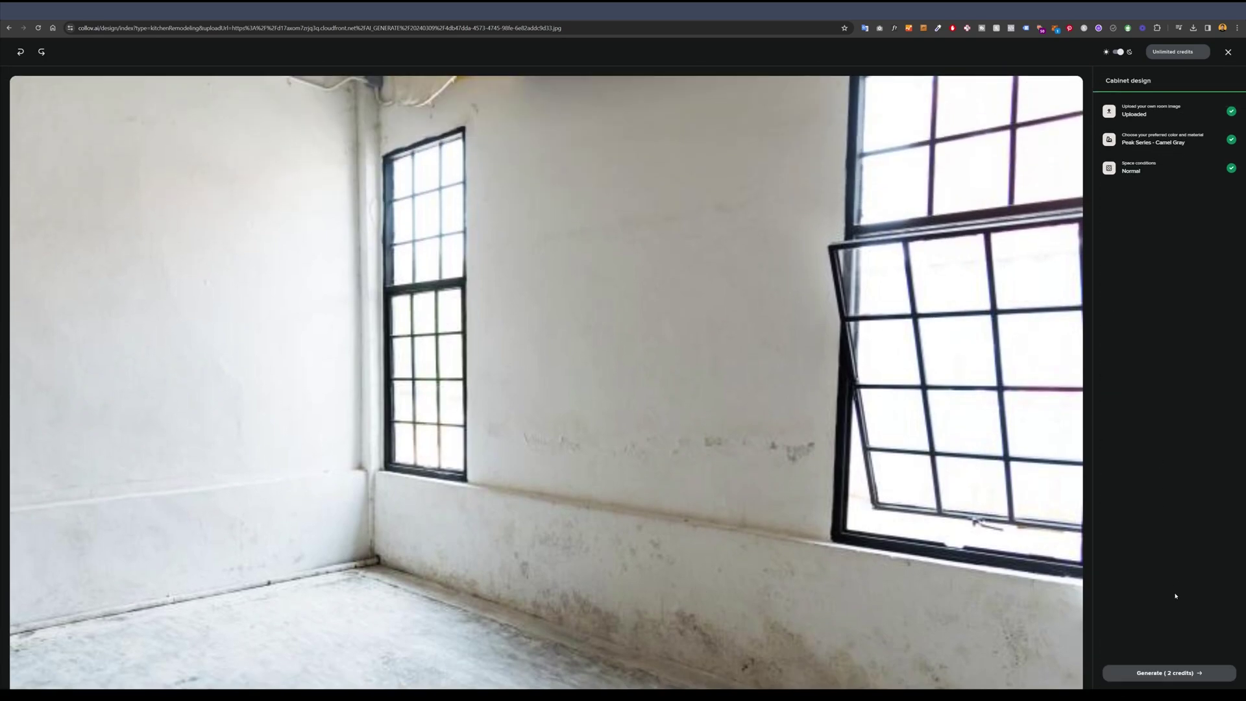
left_click(1177, 170)
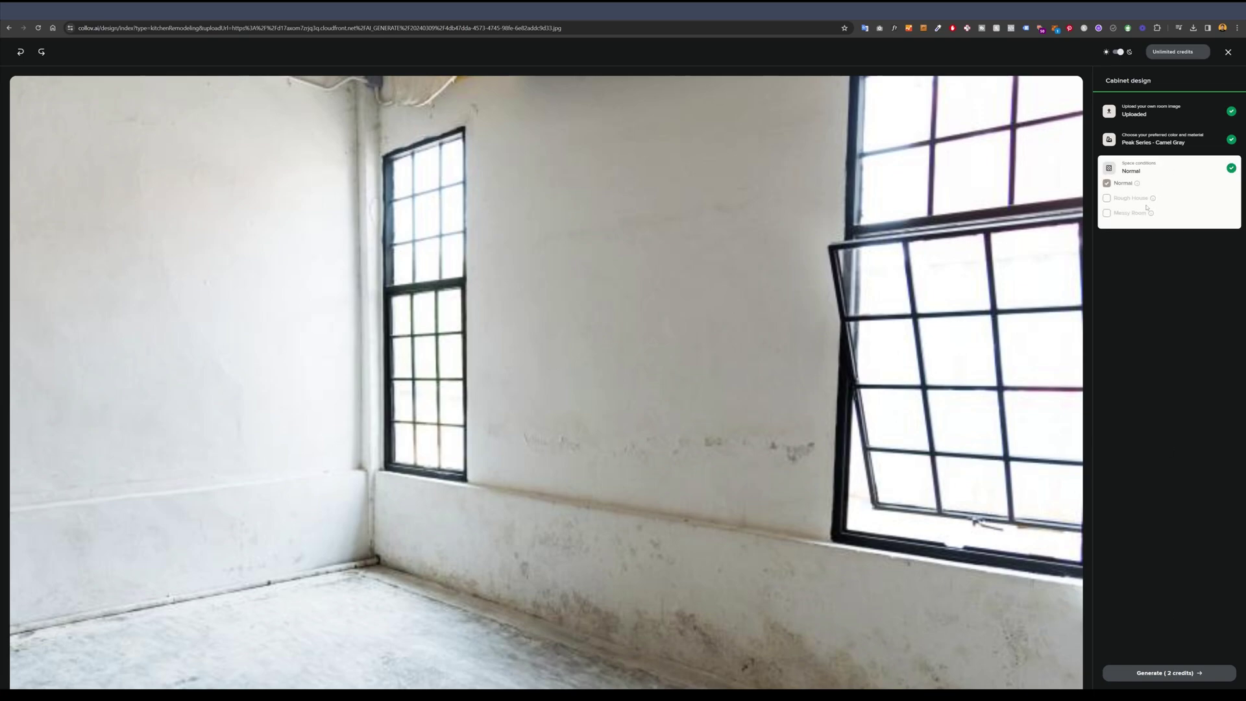
left_click(1121, 201)
left_click(1144, 173)
left_click(1194, 674)
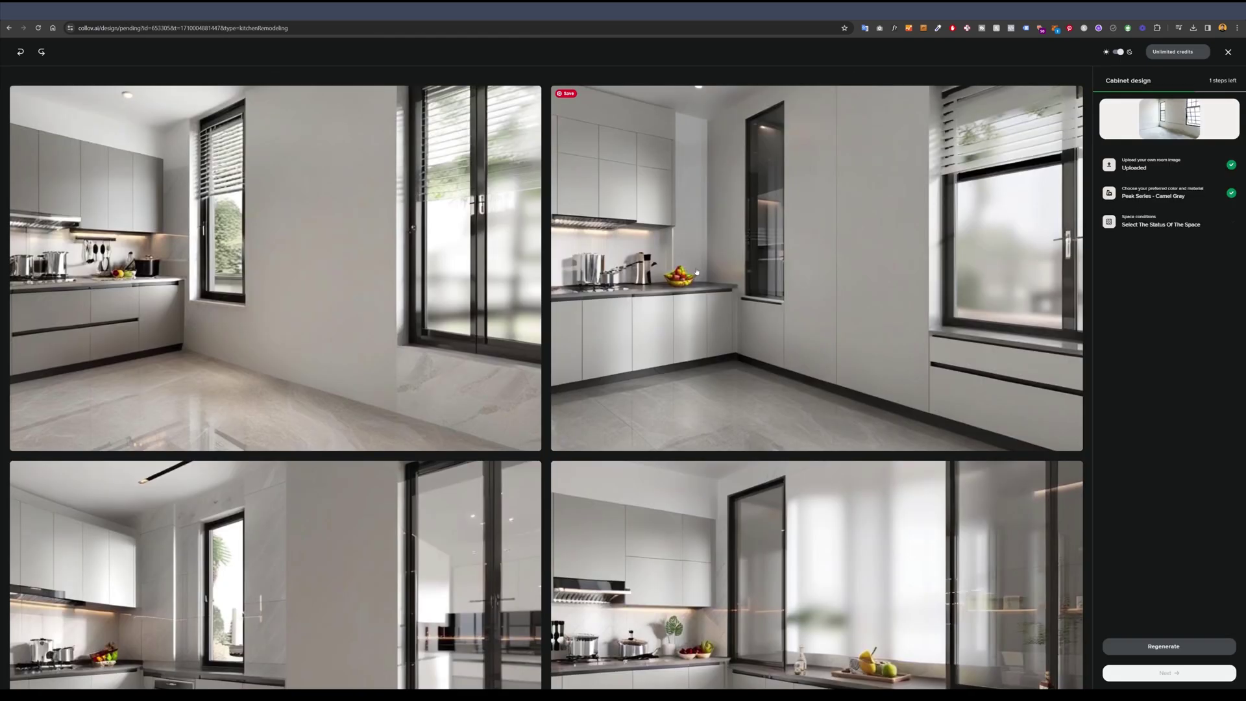
scroll(695, 271, "down", 2)
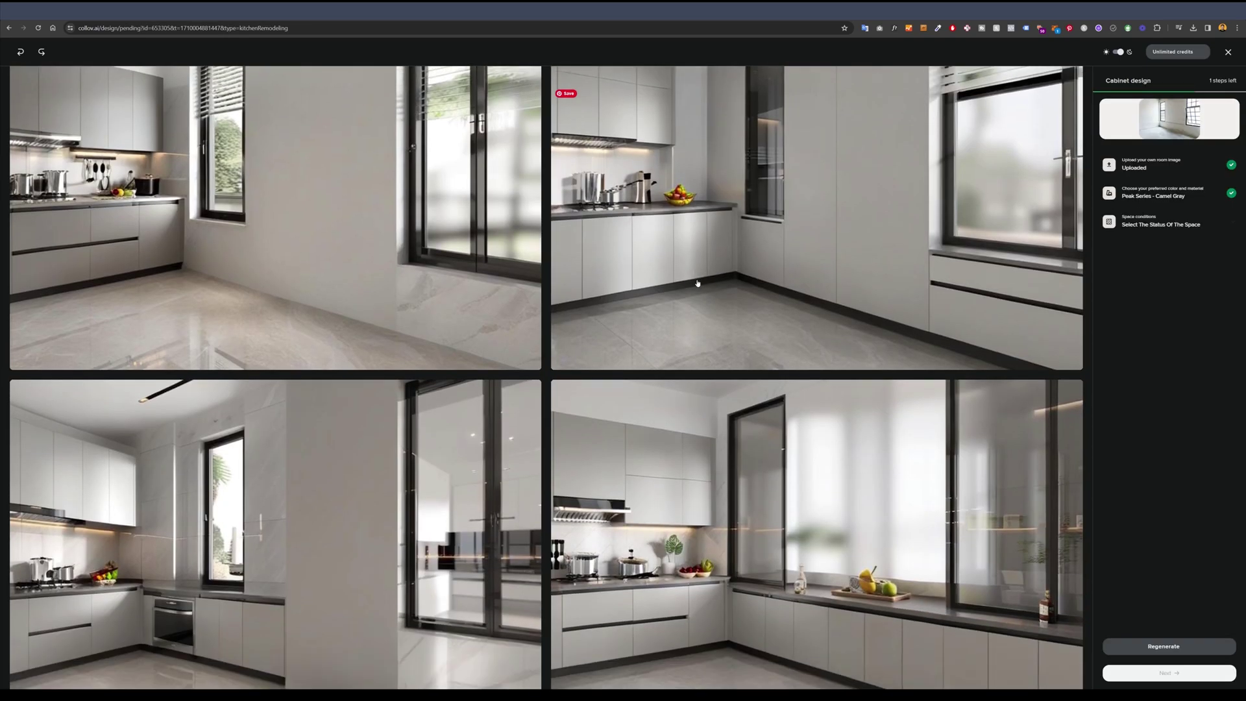
scroll(687, 286, "up", 2)
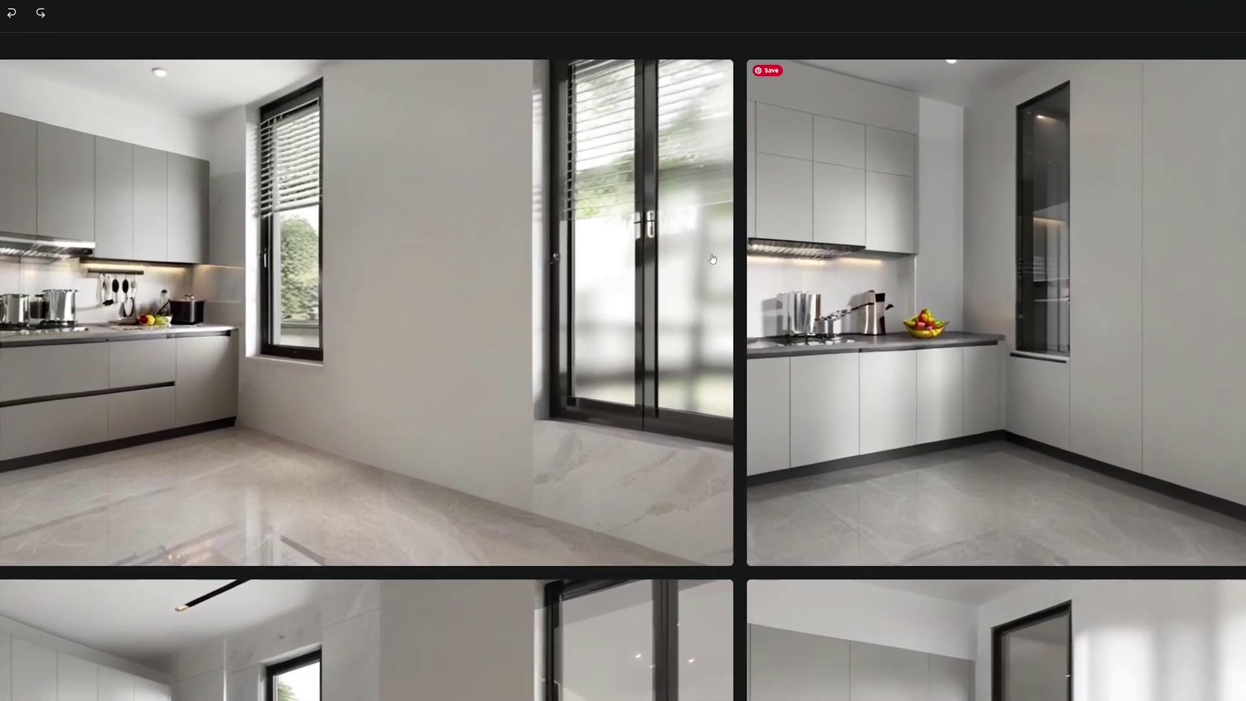
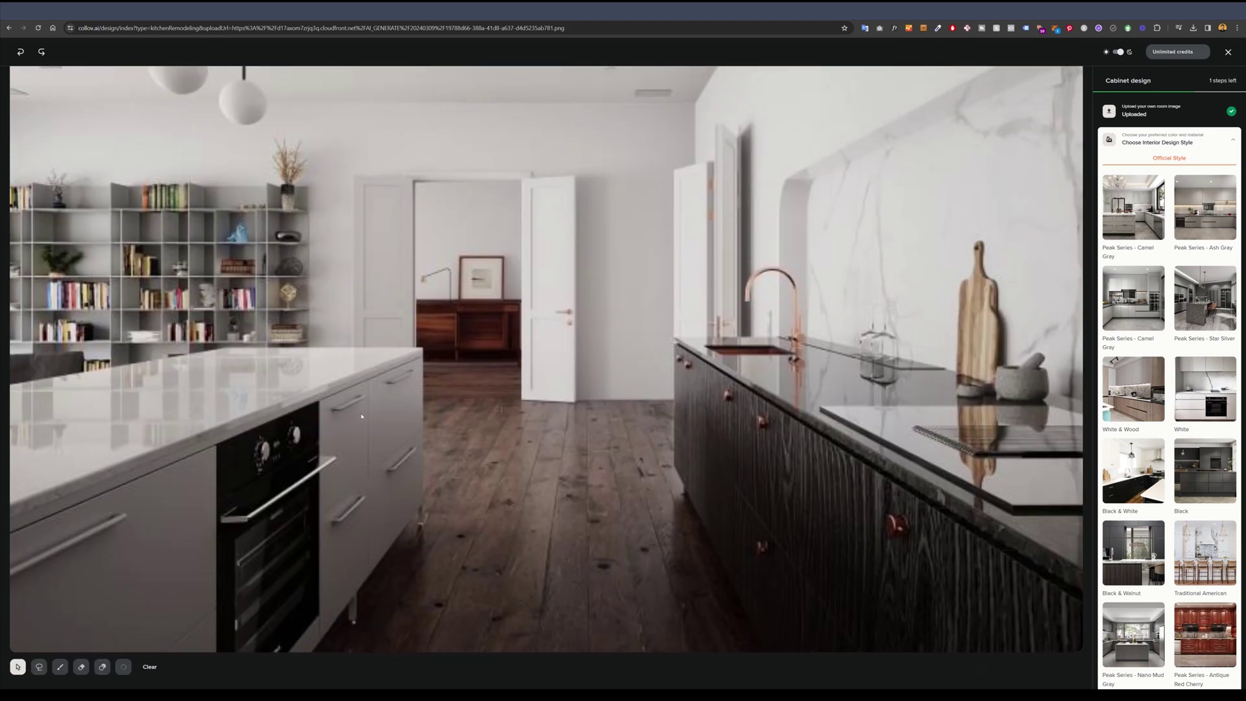
- Browse the cabinet styles and choose Wood Series - Buckwheat Gray for the uploaded kitchen with the marble backsplash
scroll(746, 458, "up", 2)
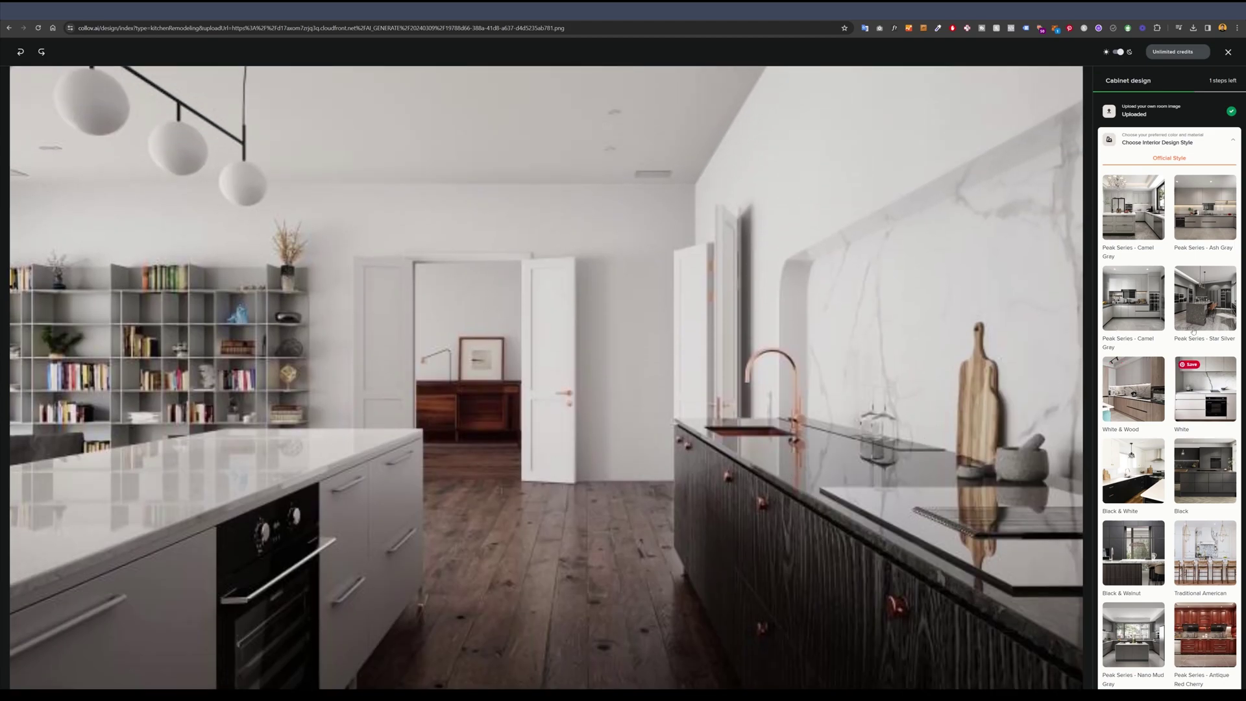
scroll(1173, 337, "down", 1)
scroll(1171, 344, "down", 5)
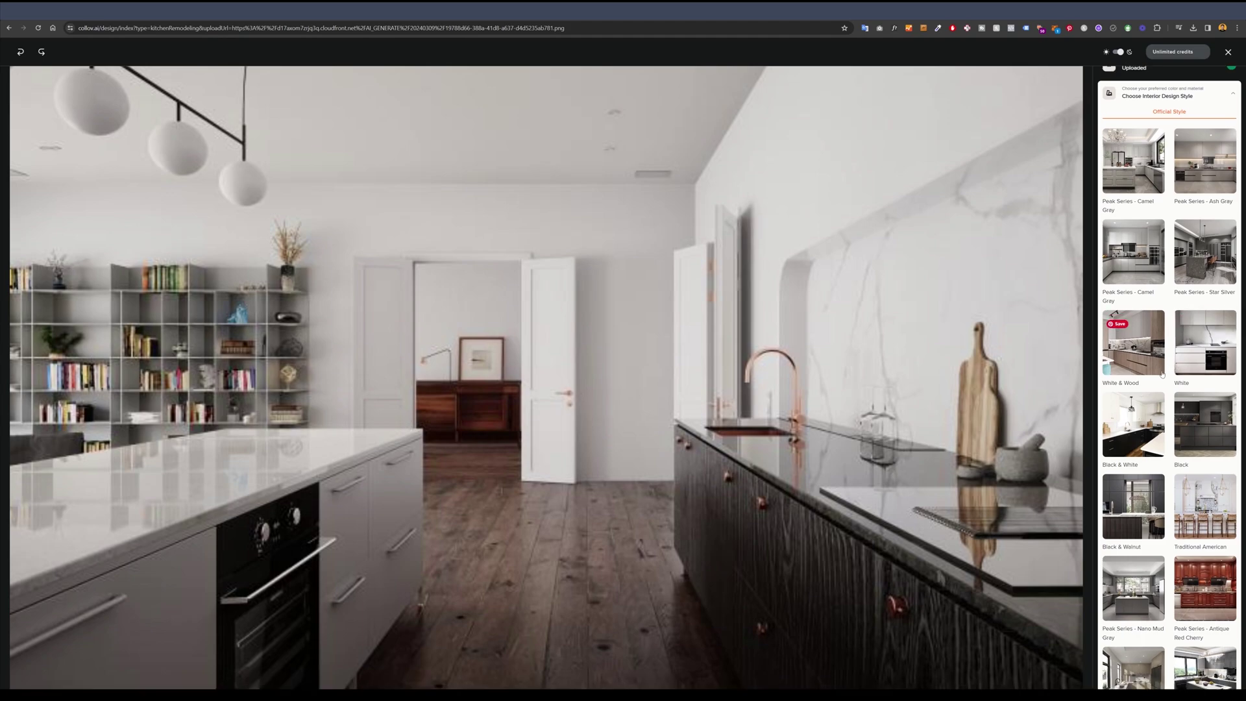
scroll(1168, 364, "down", 3)
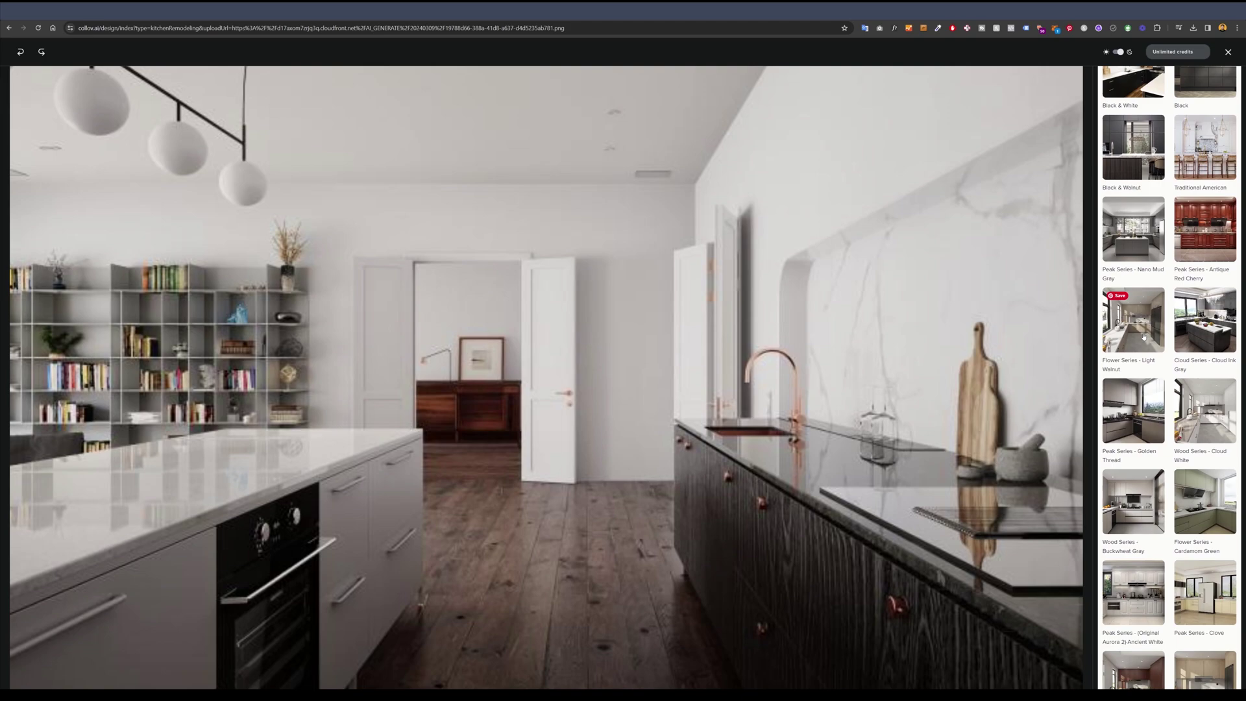
scroll(1144, 337, "down", 1)
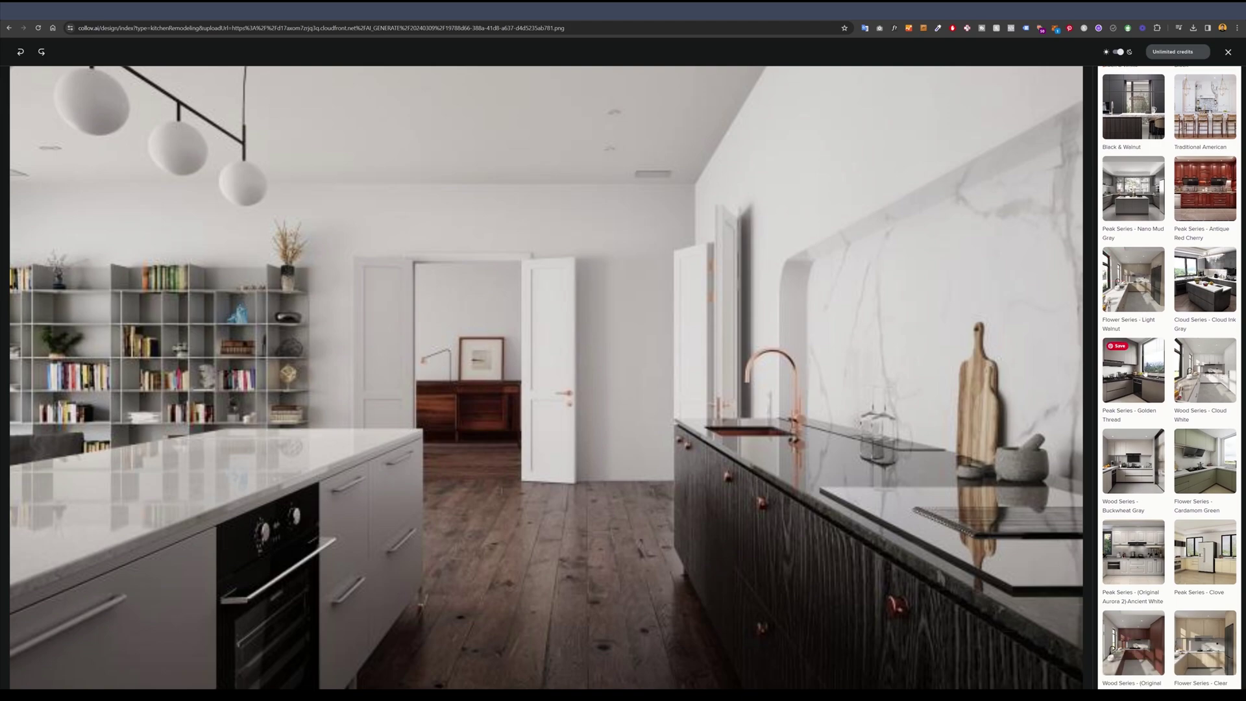
scroll(1153, 389, "down", 2)
left_click(1139, 387)
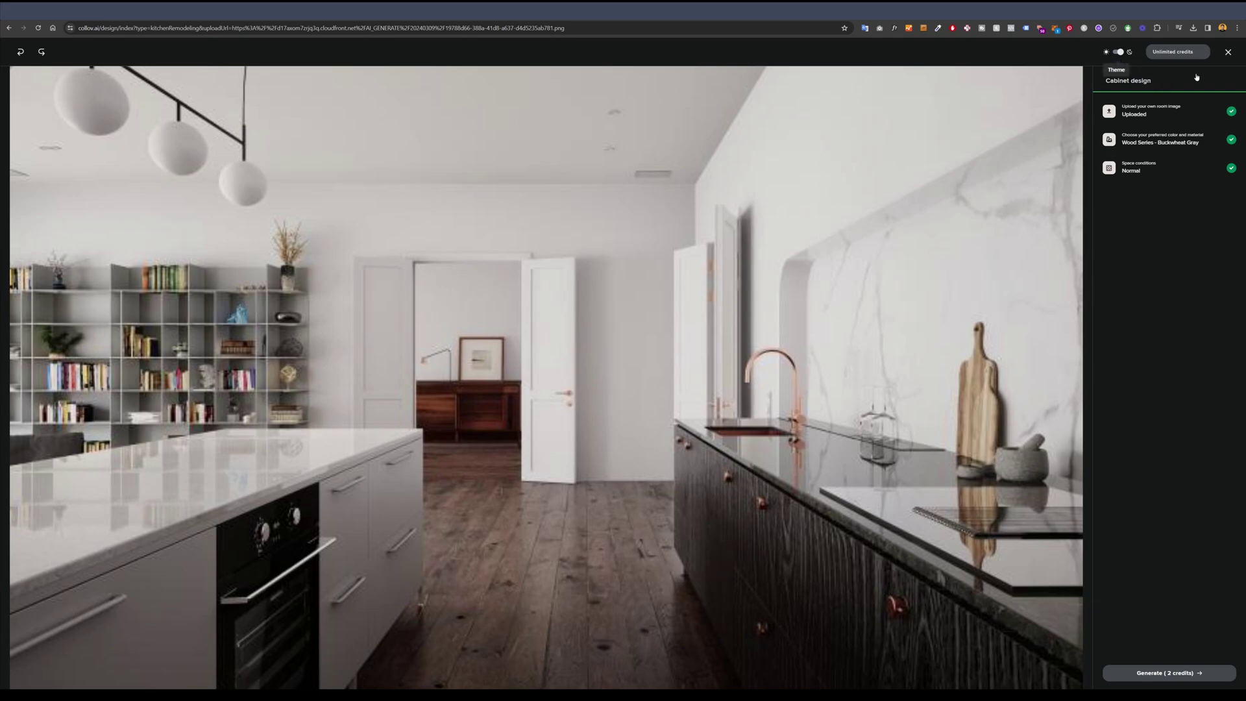
- Set the style to Peak Series - (Original Aurora 2)-Ancient White, generate the kitchens and review the renderings
left_click(1145, 144)
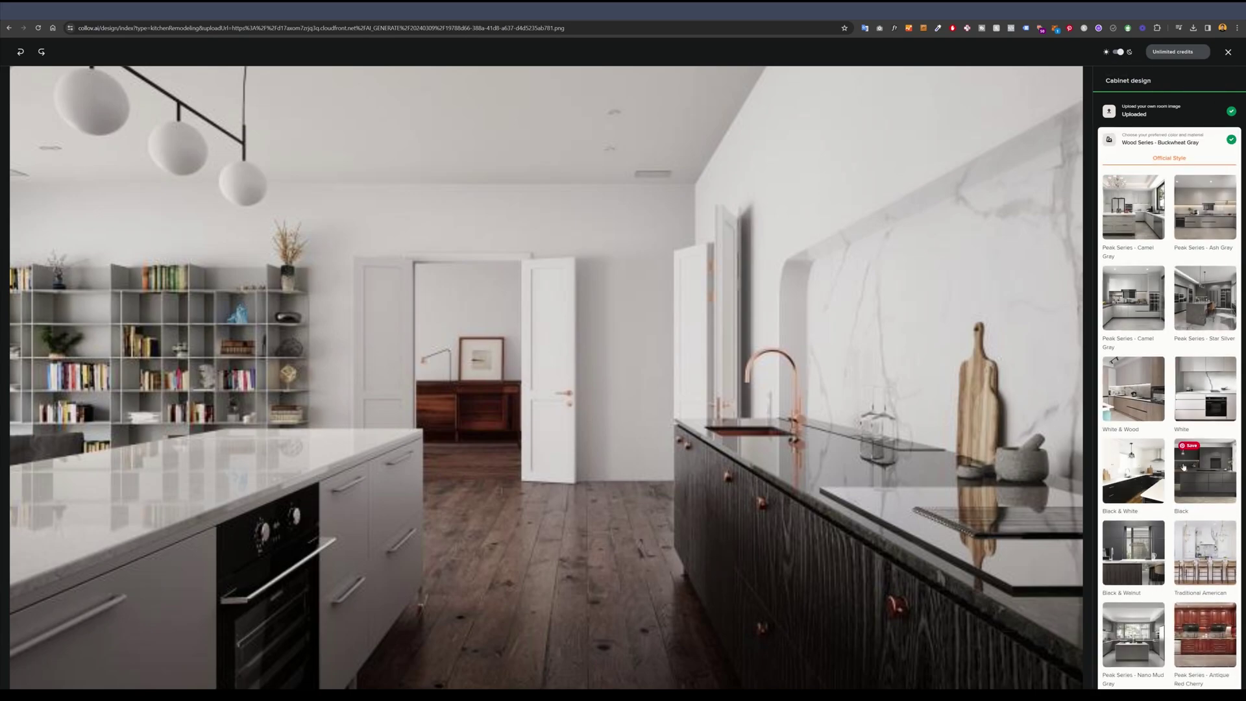
scroll(1188, 483, "down", 4)
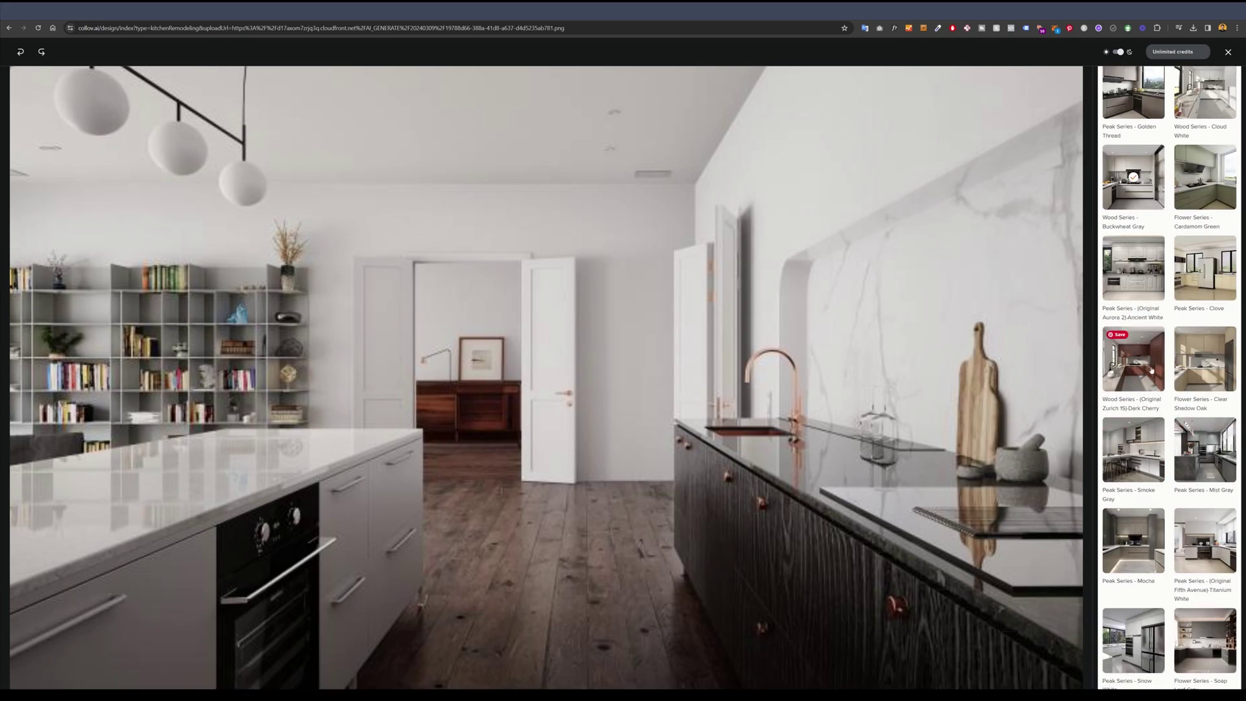
left_click(1134, 269)
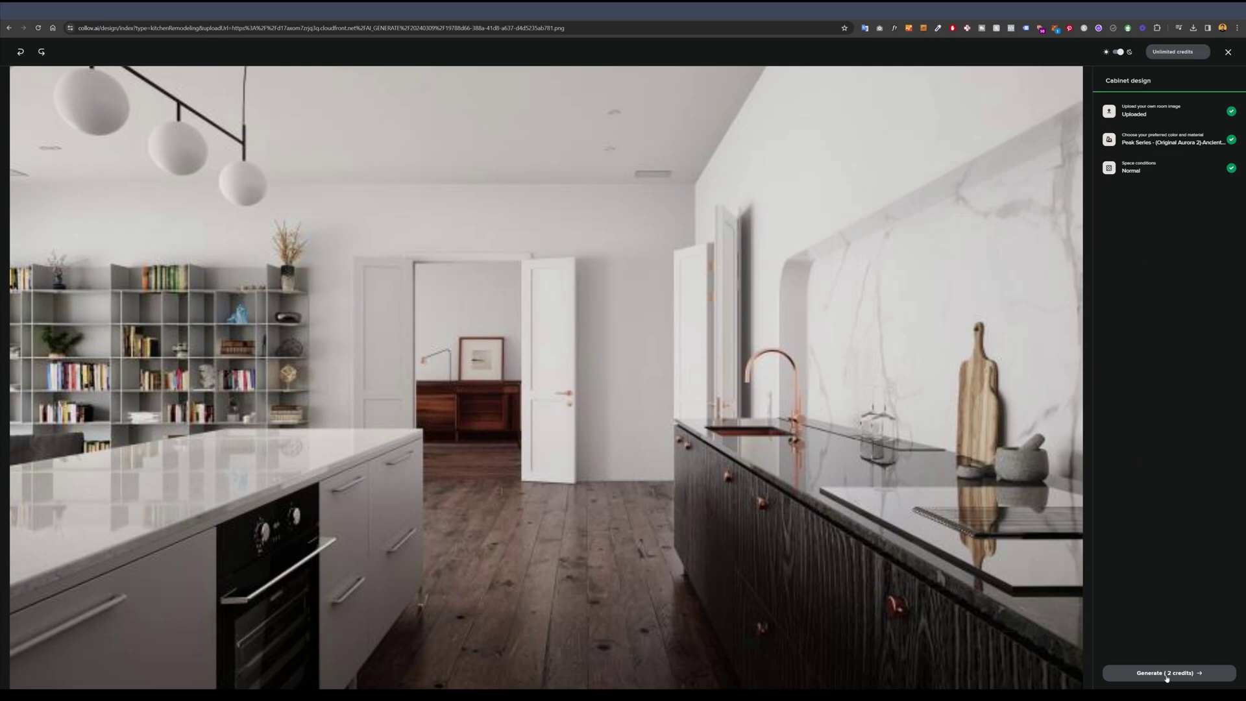
left_click(1167, 673)
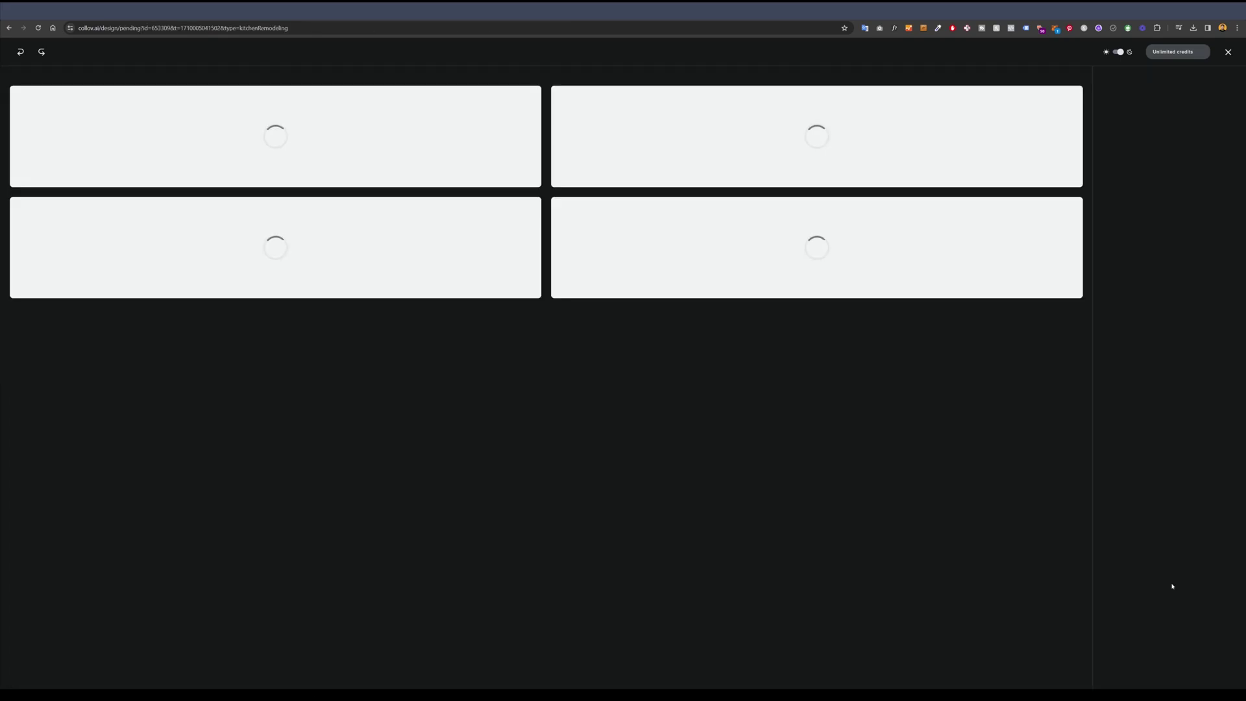
scroll(923, 362, "down", 1)
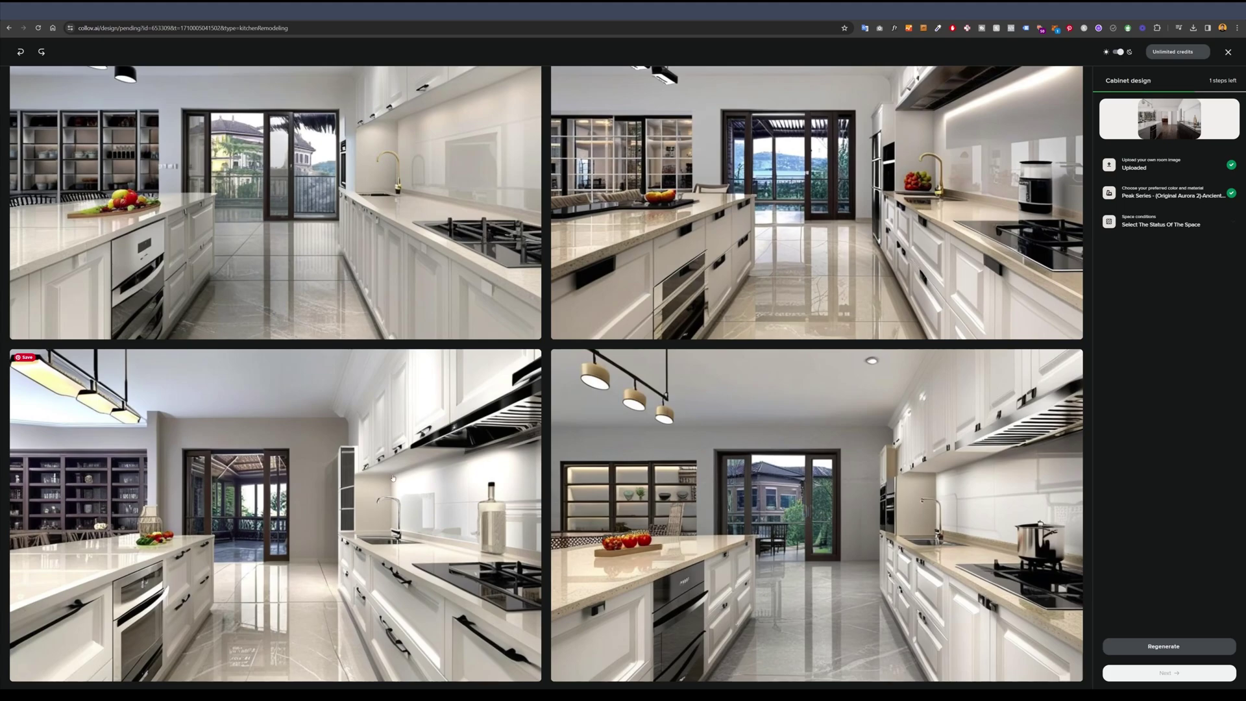
scroll(443, 493, "up", 1)
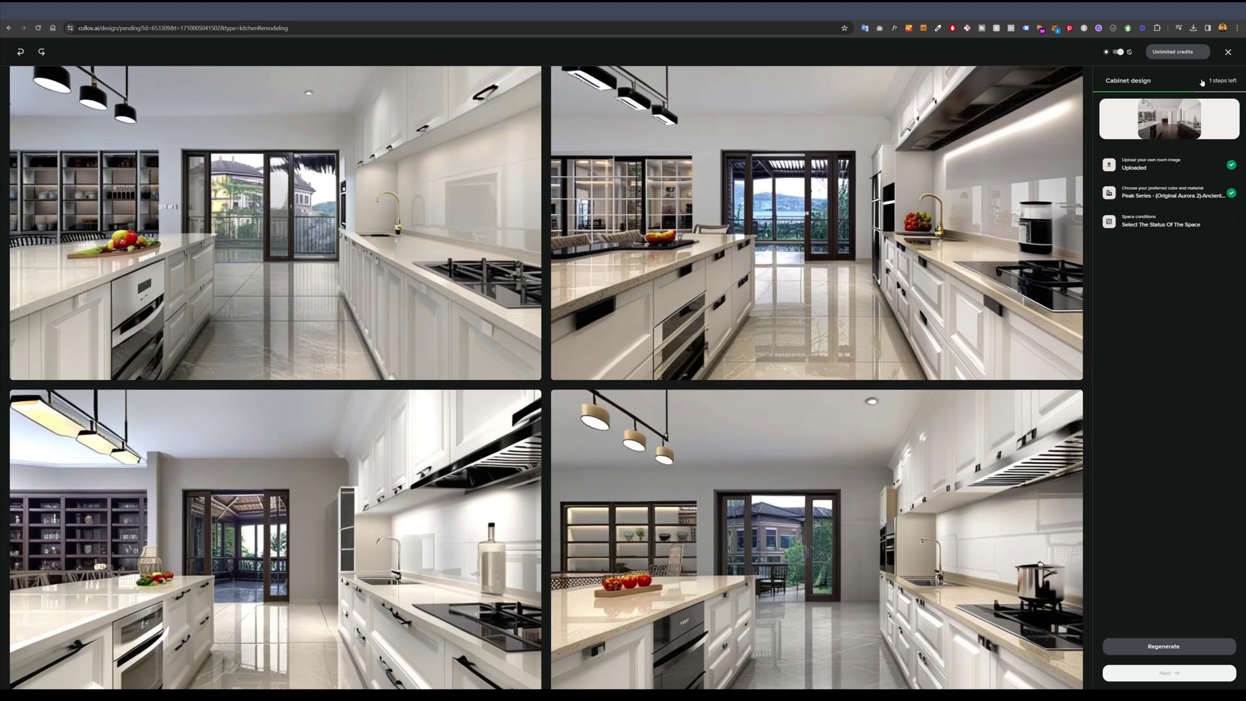
- Regenerate the kitchen in the Flower Series - Cardamom Green style with Normal space conditions and review the renderings
left_click(1137, 194)
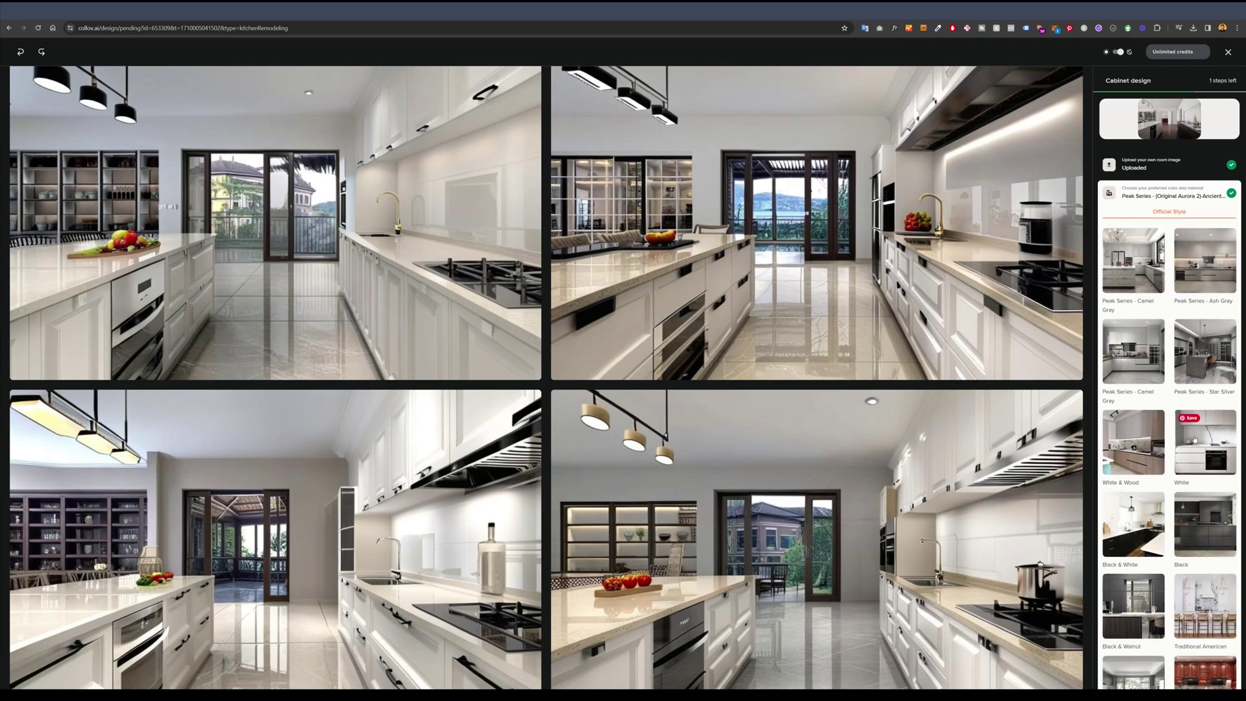
scroll(1191, 429, "down", 1)
scroll(1190, 430, "down", 8)
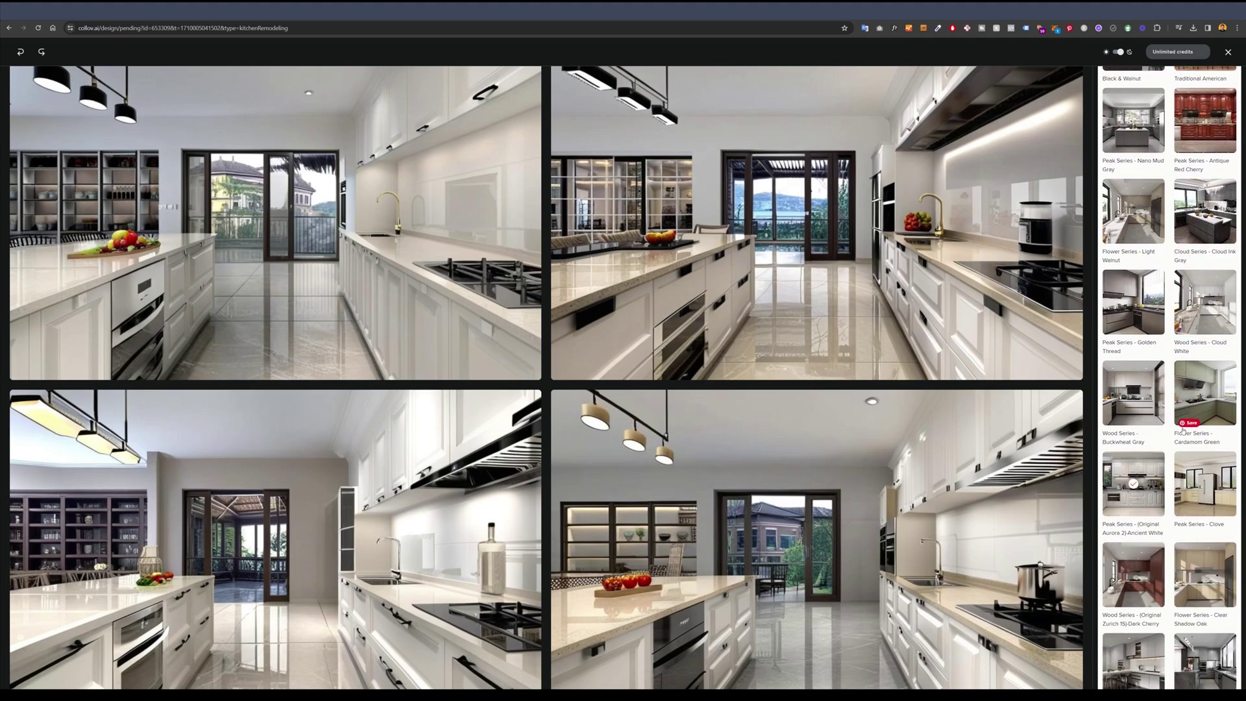
left_click(1204, 394)
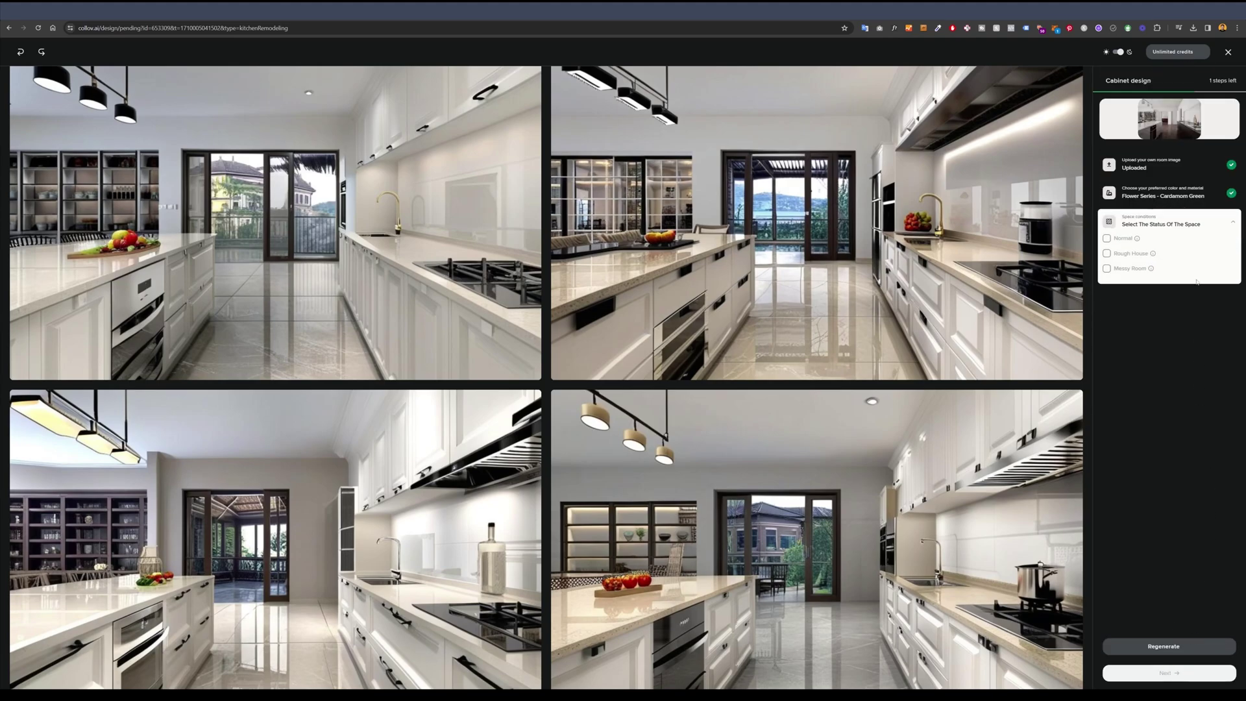
left_click(1112, 239)
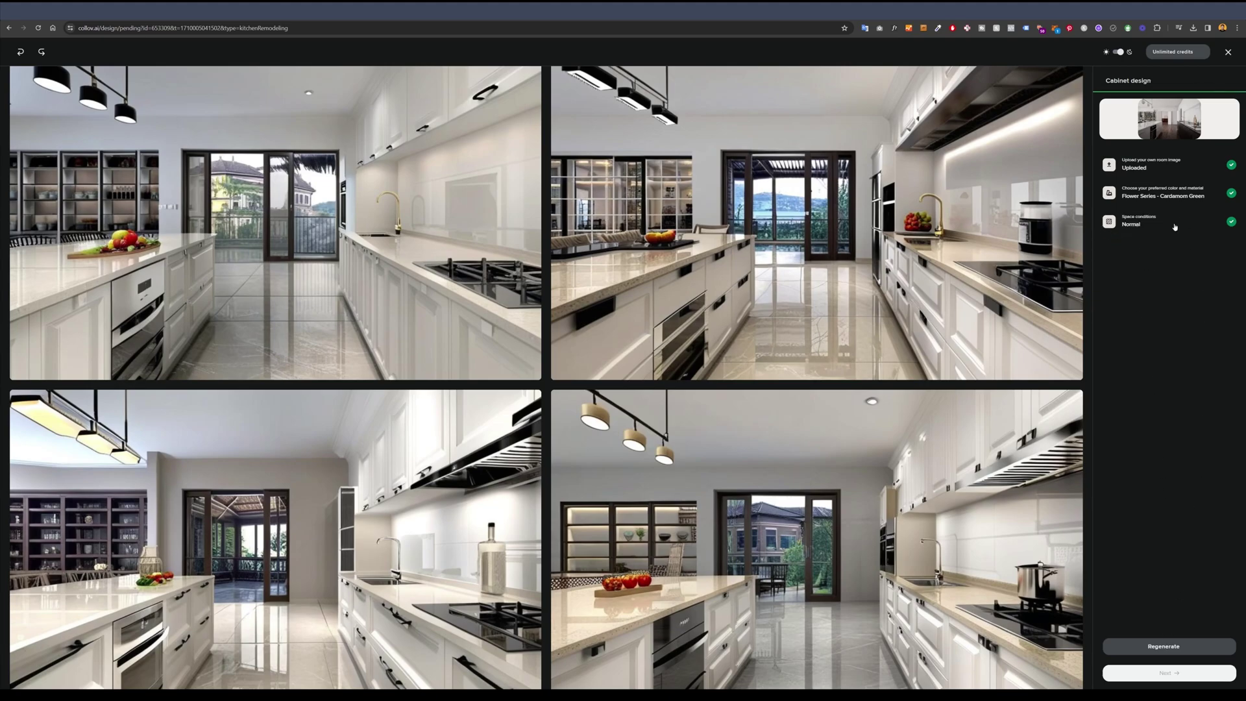
left_click(1163, 646)
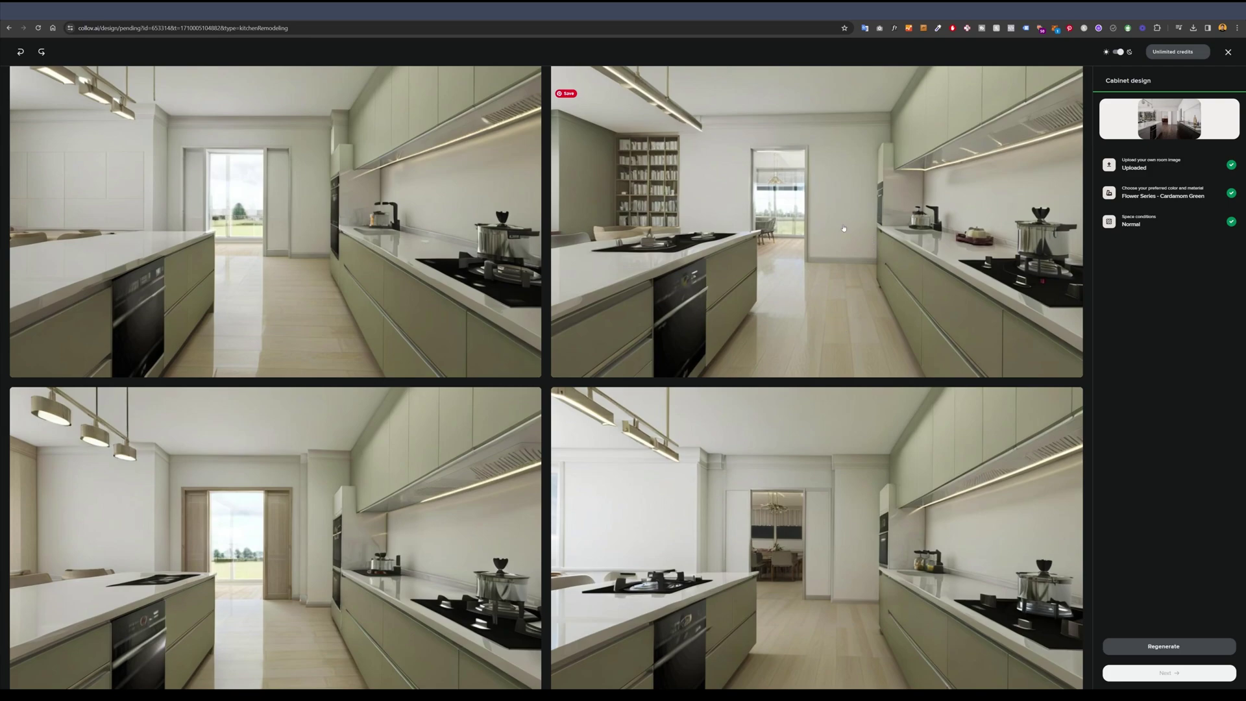
scroll(850, 437, "down", 1)
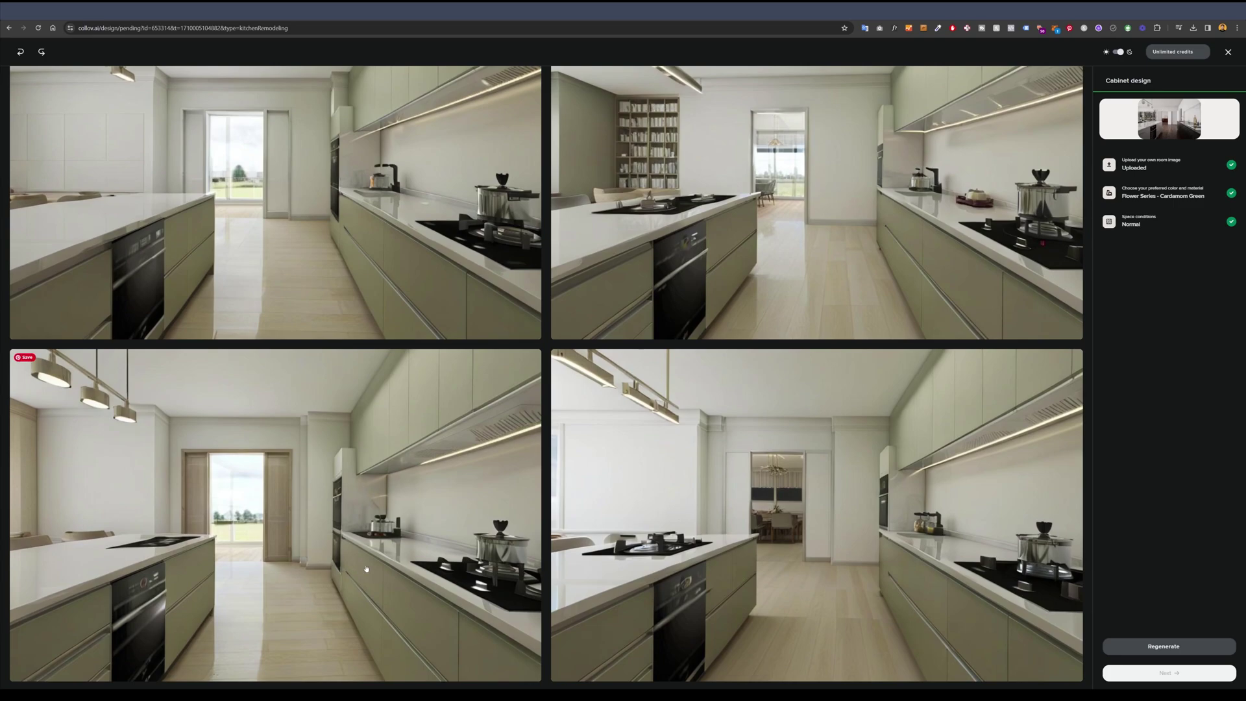
scroll(346, 562, "up", 1)
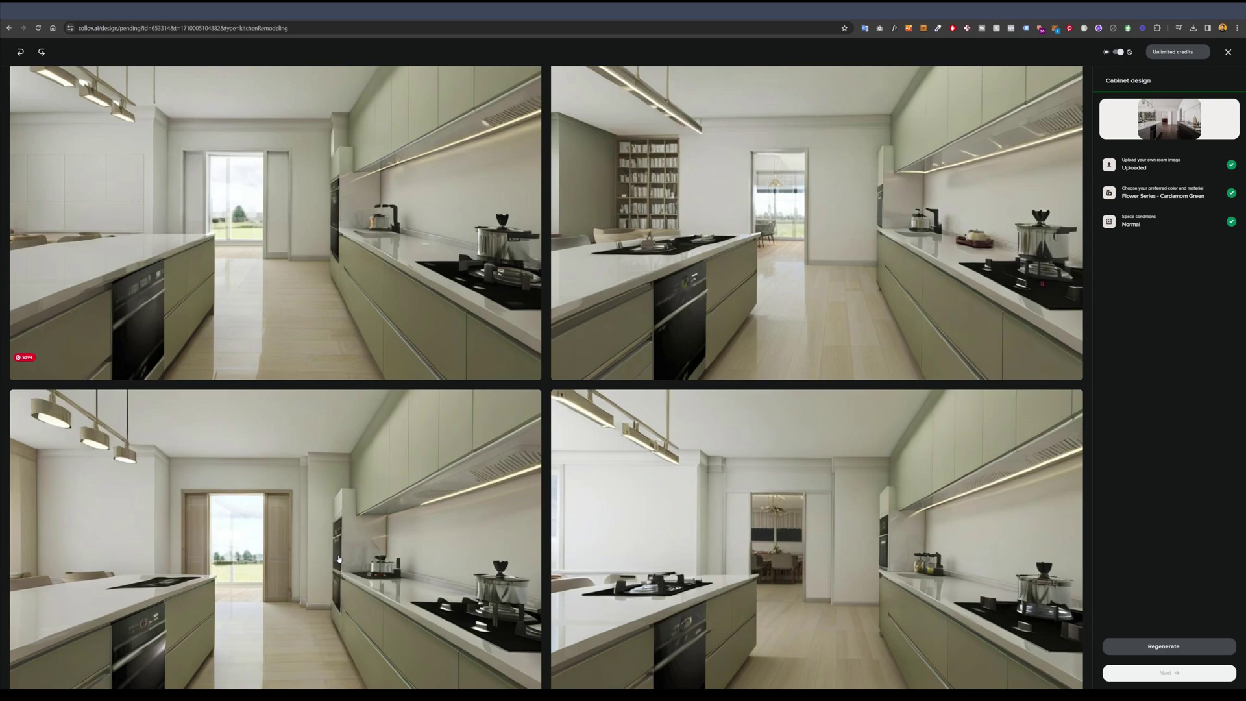
- Close this design and generate Peak Series - Camel Gray kitchens in Cabinet design from the first Kitchen redesign example image
left_click(1228, 52)
left_click(642, 361)
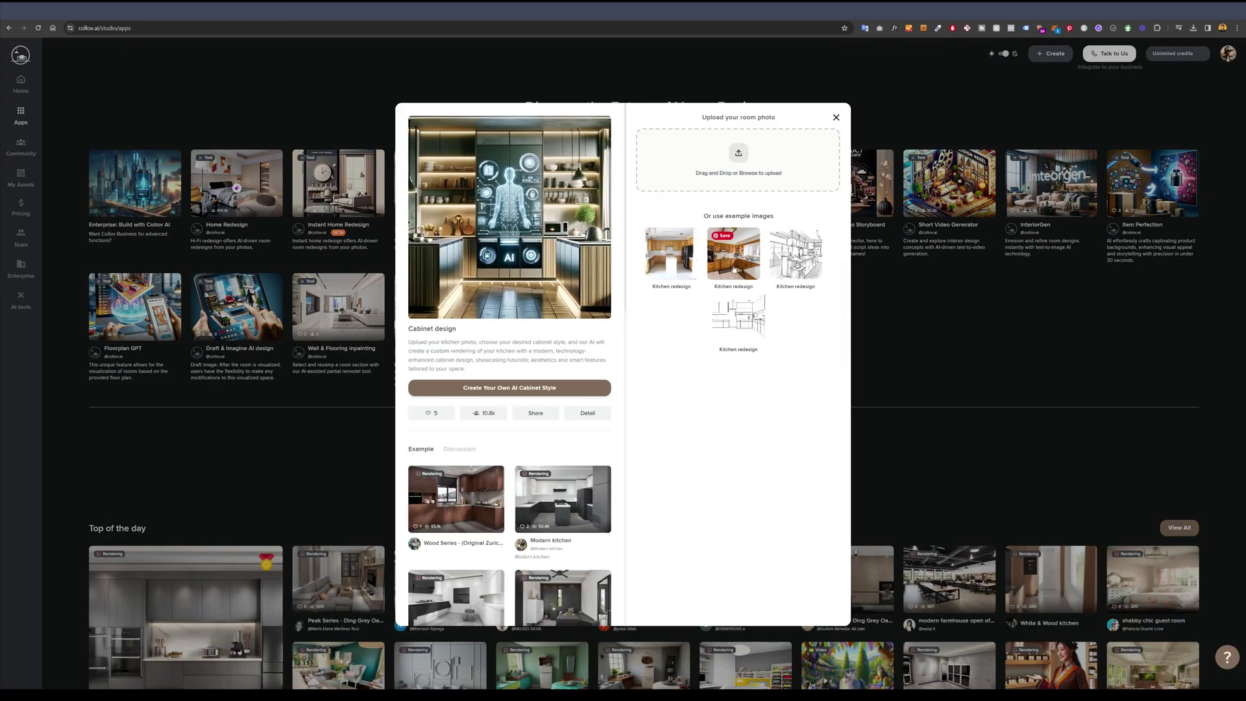
left_click(680, 258)
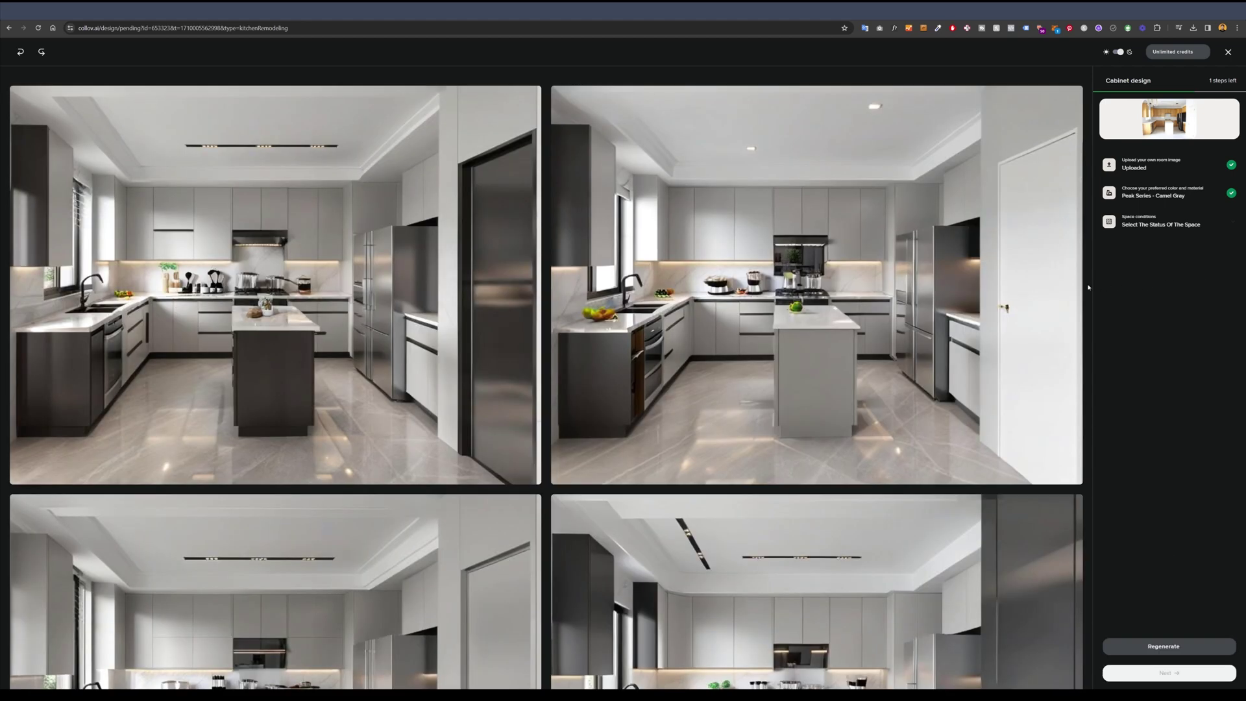
scroll(1078, 286, "down", 3)
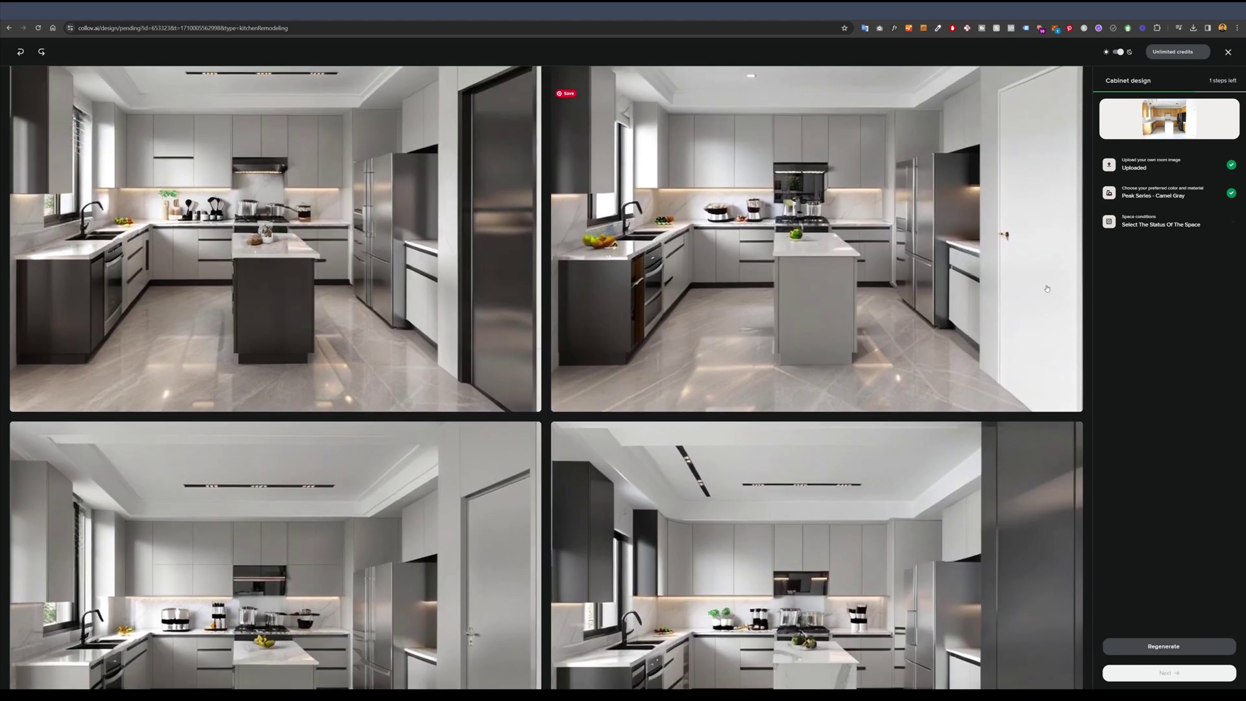
- Review the four Peak Series - Camel Gray kitchen renderings generated from the example image
scroll(895, 344, "up", 2)
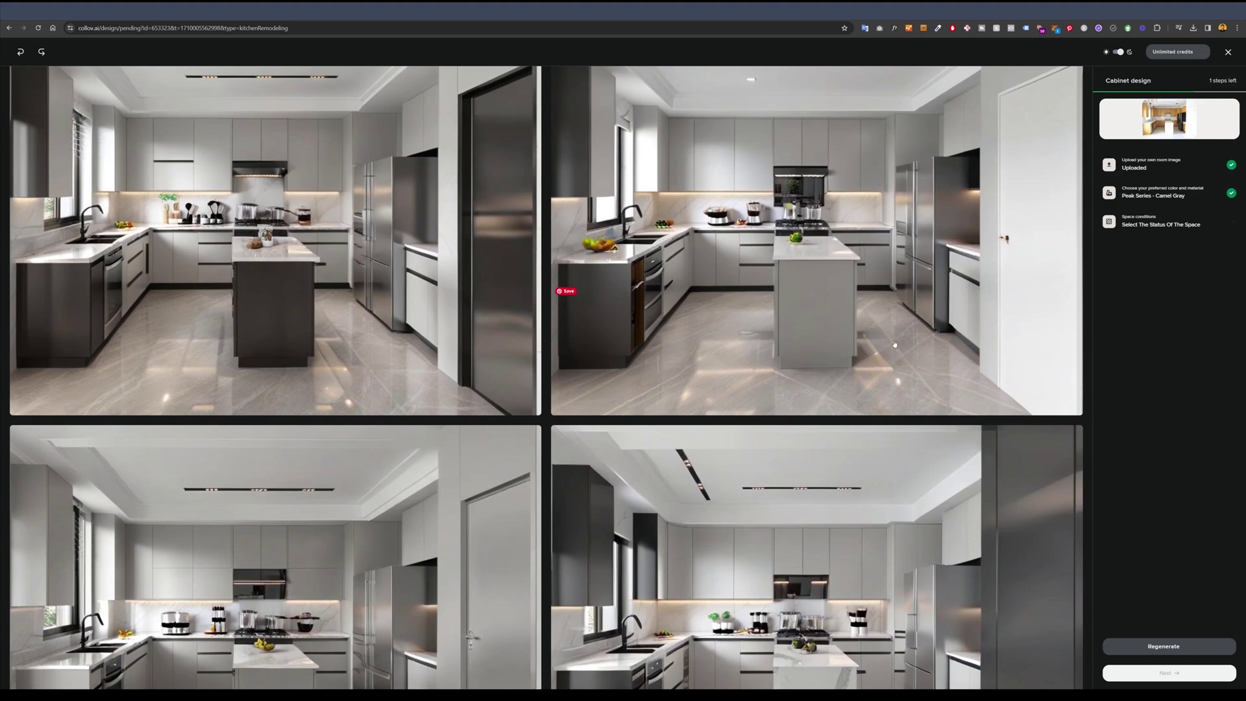
scroll(975, 333, "down", 1)
scroll(975, 333, "down", 1)
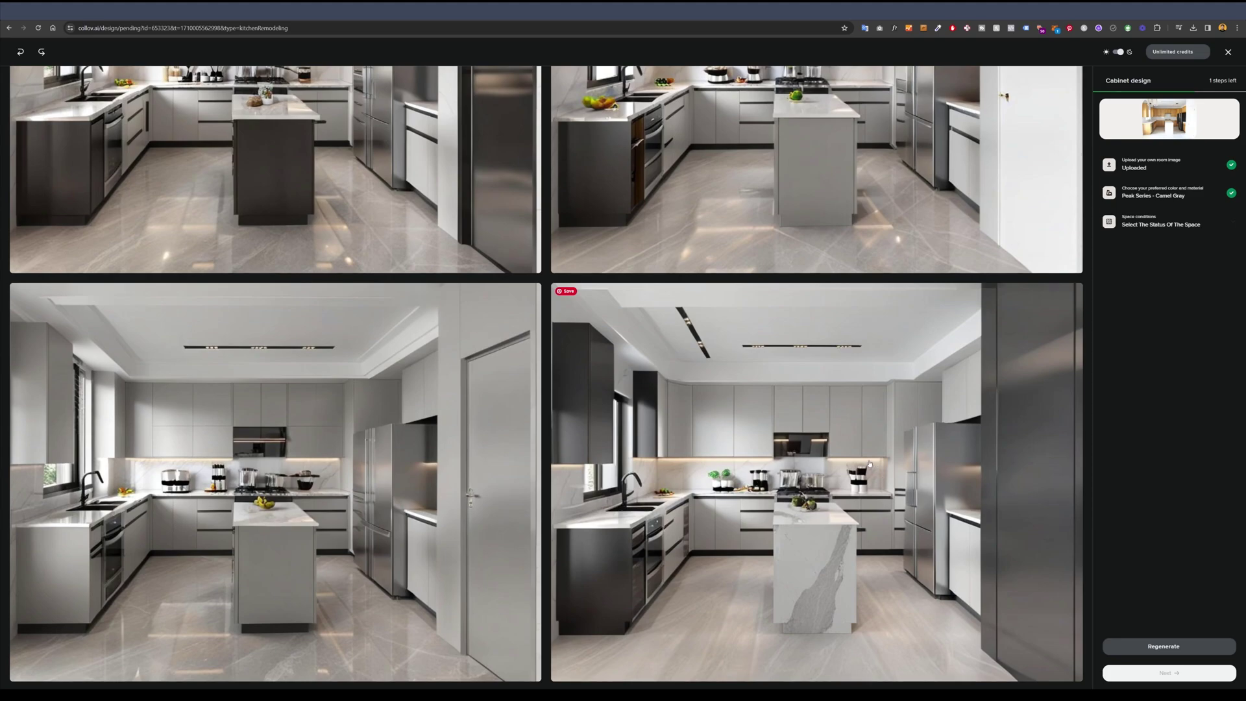
scroll(870, 464, "up", 2)
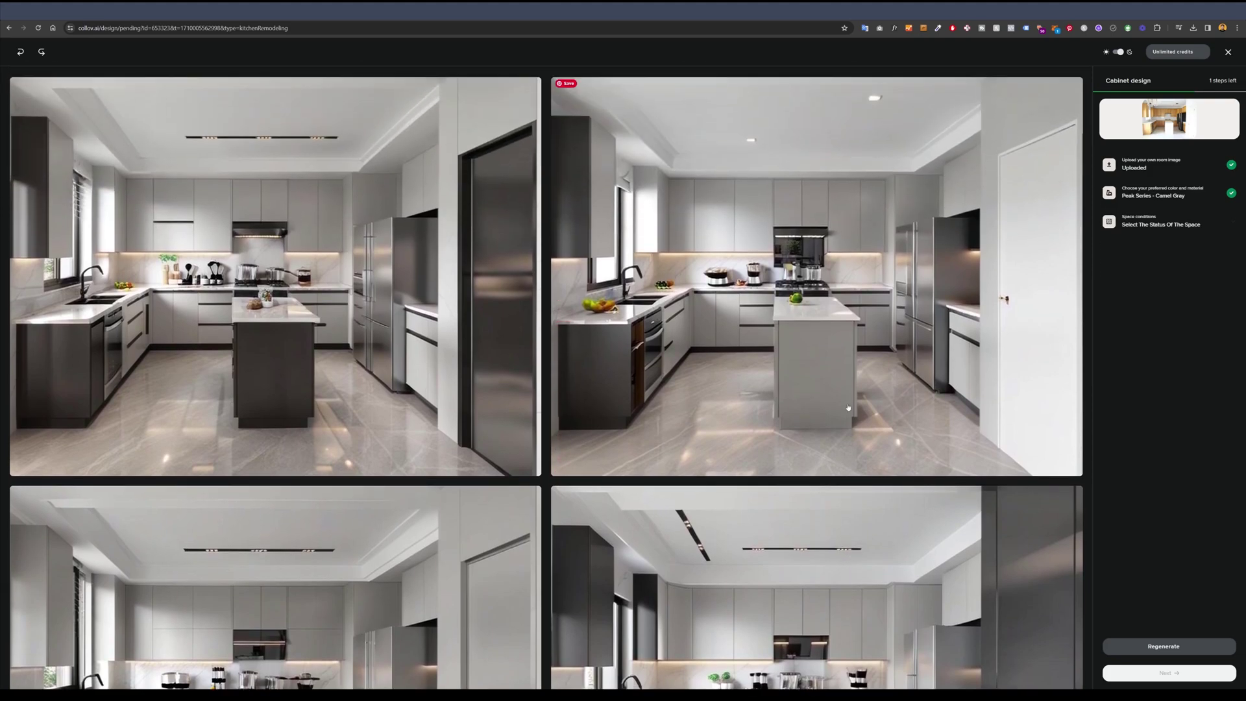
scroll(416, 389, "down", 2)
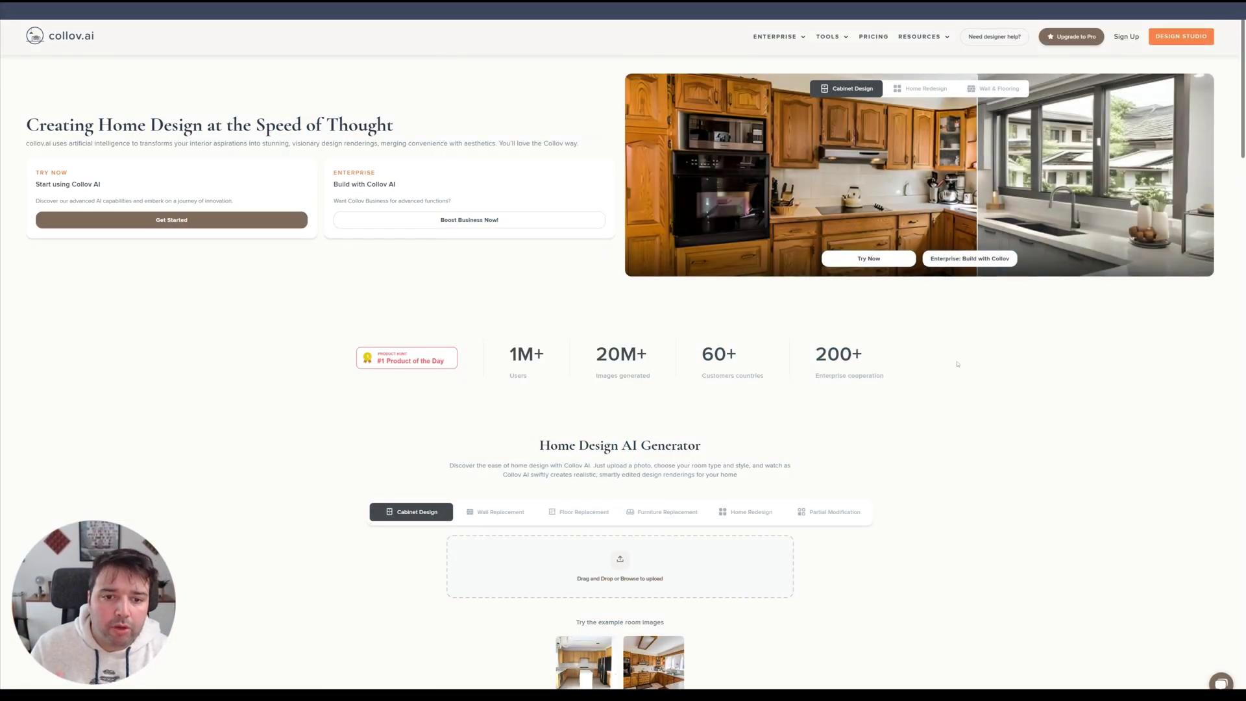
- Go through the Home Design AI Generator's tools on the home page, from Wall Replacement to Partial Modification, viewing their upload options and example rooms
scroll(957, 364, "down", 3)
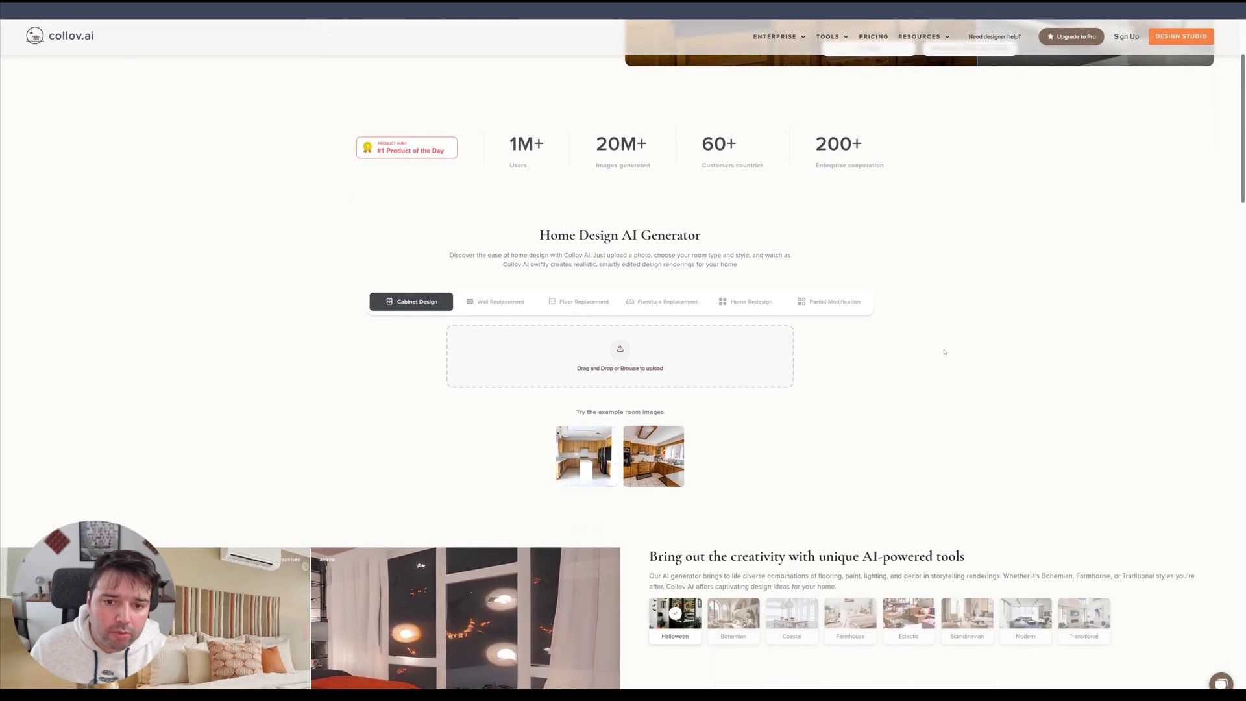
left_click(487, 303)
left_click(562, 303)
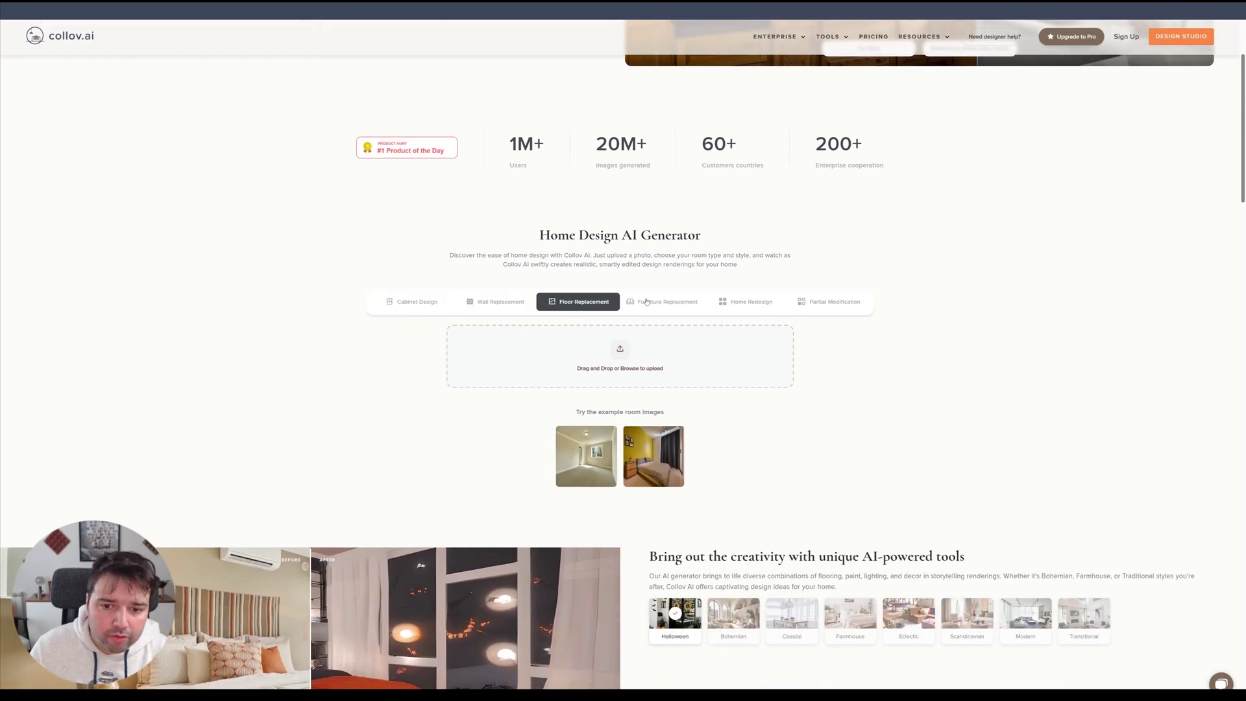
left_click(646, 302)
left_click(747, 303)
left_click(831, 303)
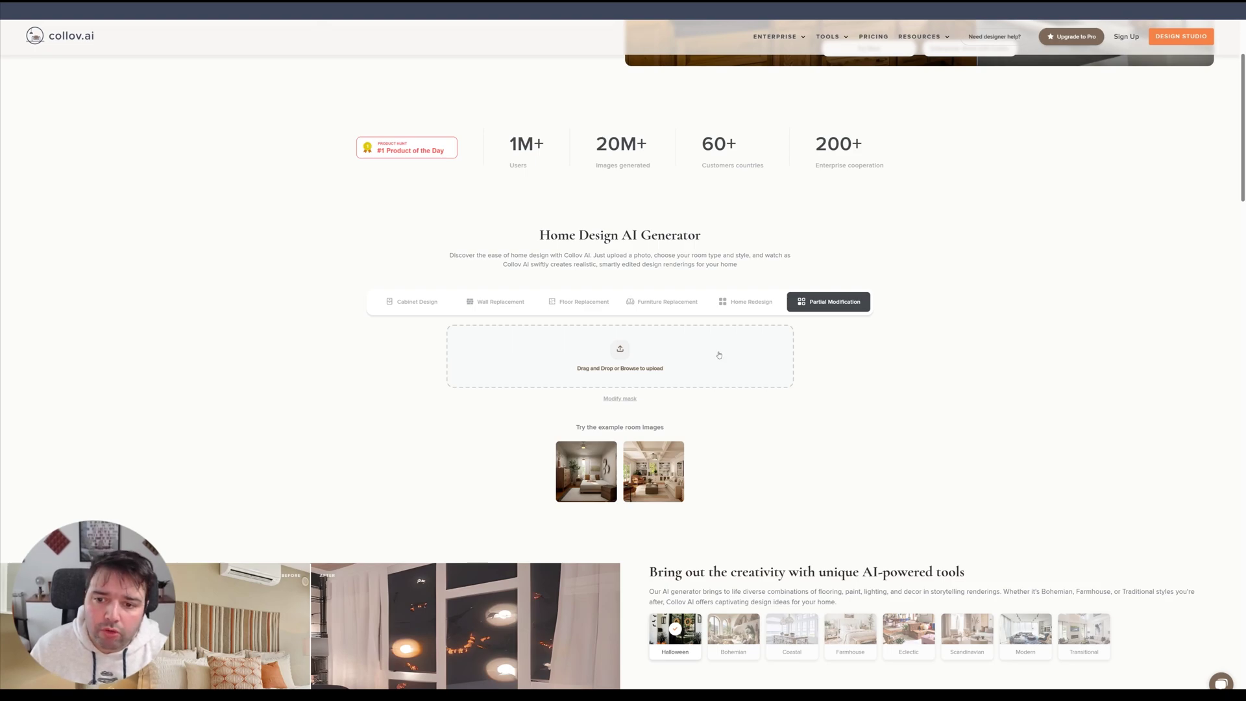
- Open the pricing plans and set the Pro plan to 352 credits, then to Unlimited credits per month, to compare prices
scroll(717, 353, "up", 3)
left_click(874, 43)
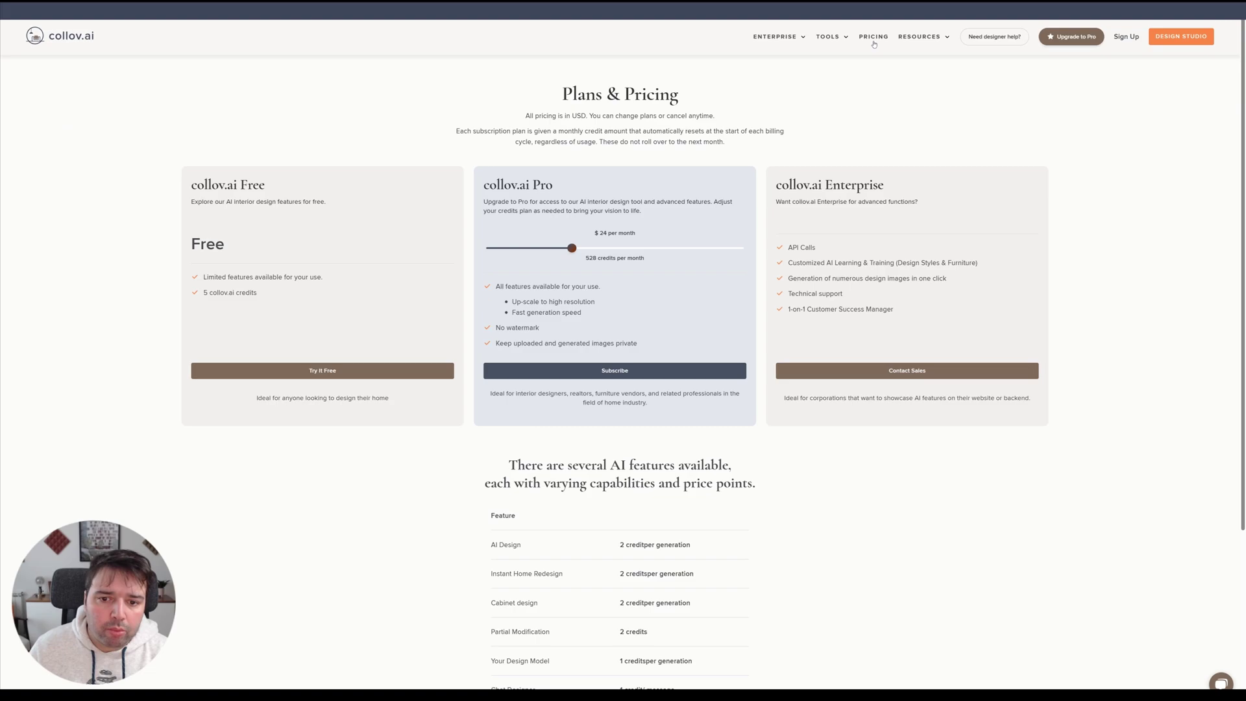
left_click_drag(537, 249, 454, 261)
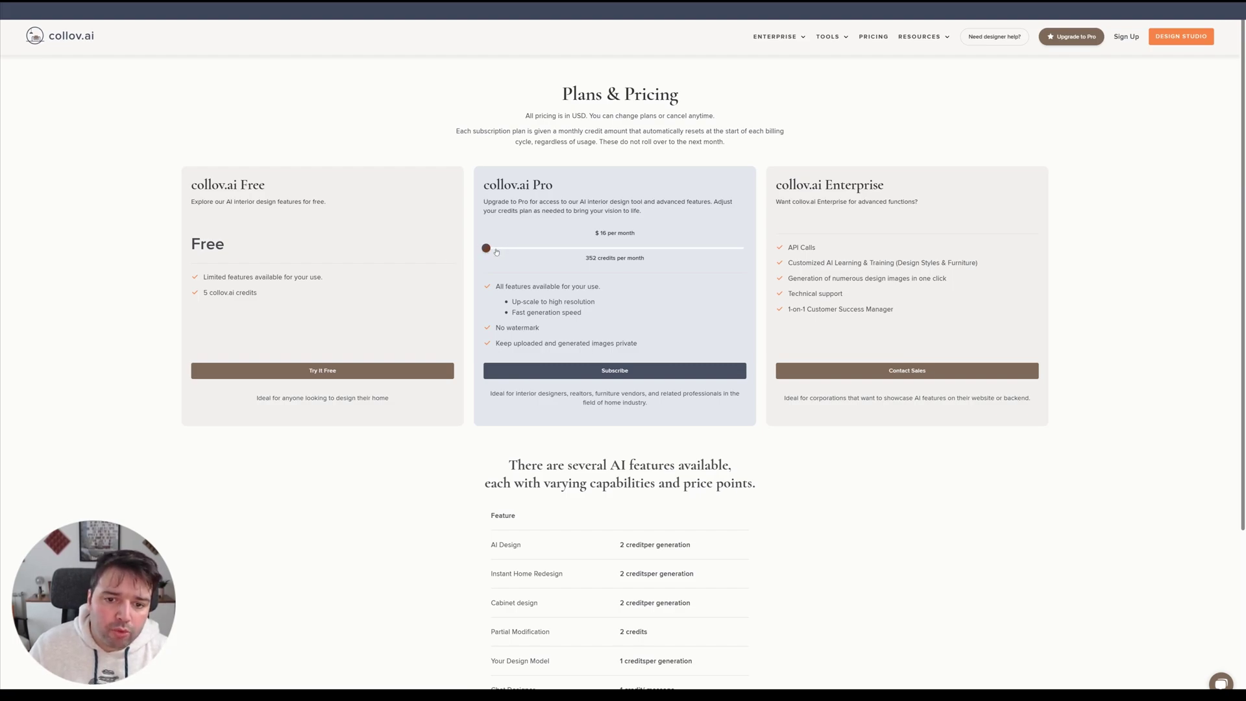
left_click_drag(488, 249, 780, 257)
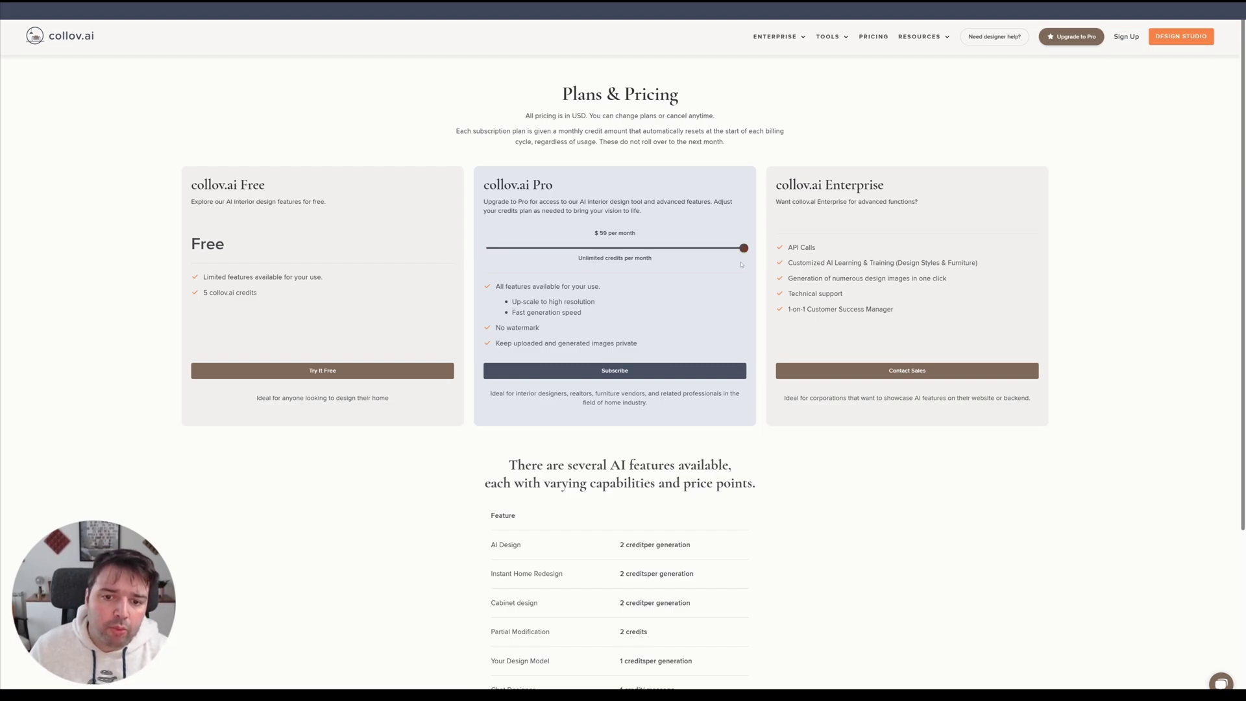